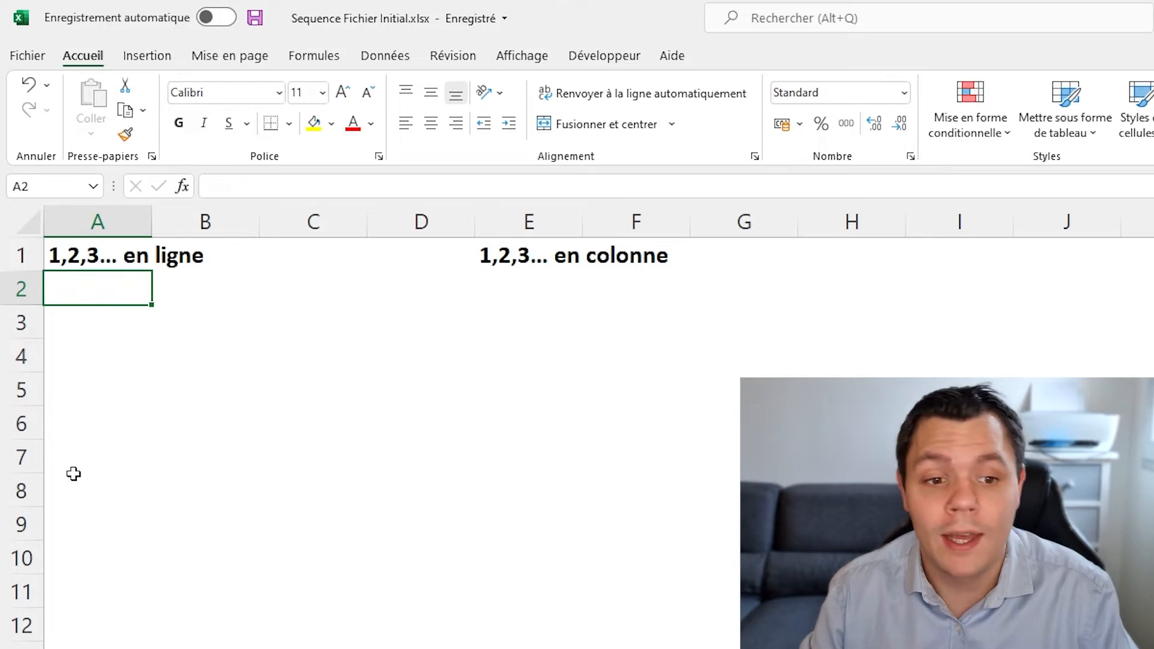
Step: Enter the numbers 1, 2 and 3 in cells A2 to A4 under the heading "1,2,3... en ligne"
text(1)
key(Return)
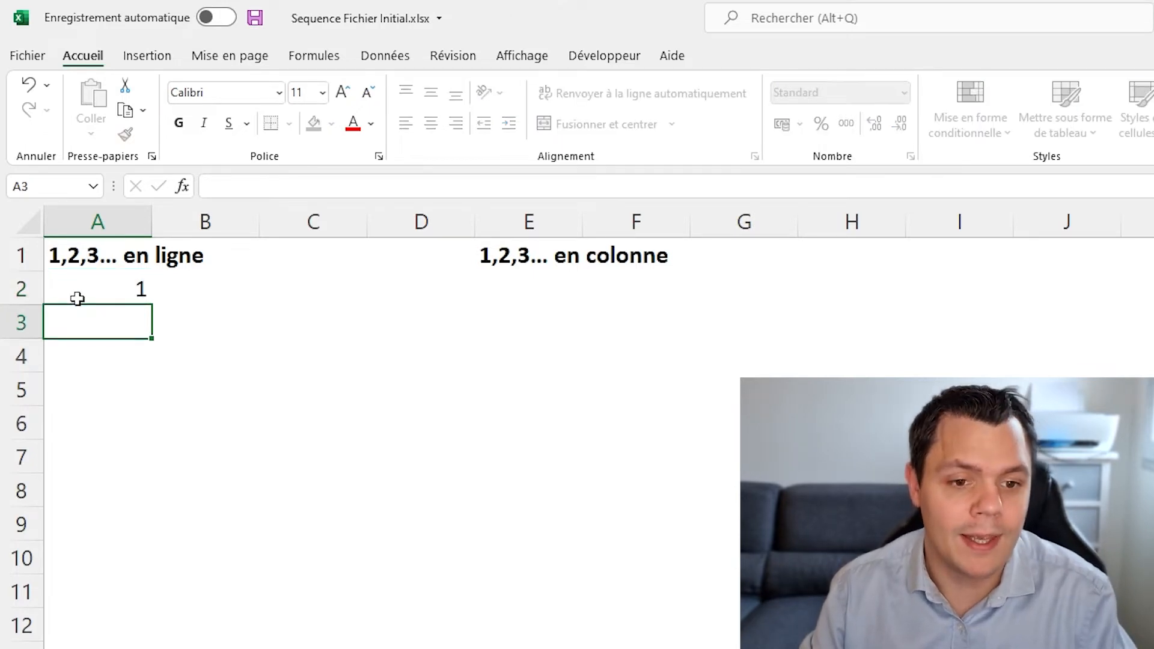
text(2)
key(Return)
text(3)
key(Return)
key(Return)
key(Return)
key(Return)
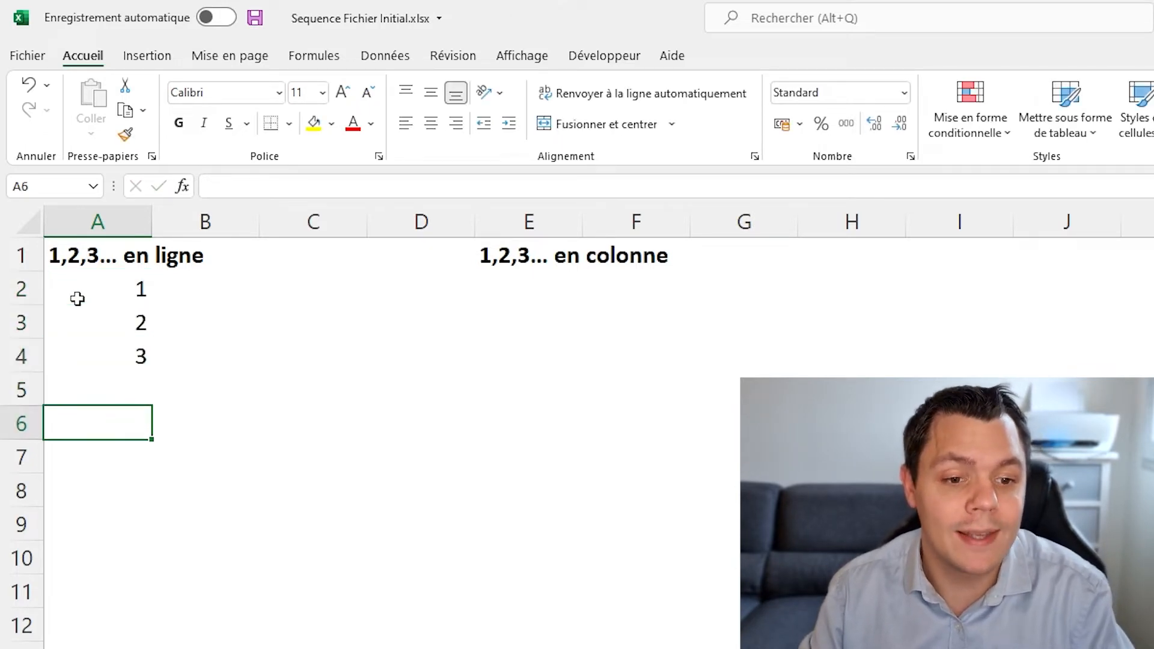
Step: Enter 4 and 5 in cells A5 and A6, and extend the number series further down column A by filling
click(128, 385)
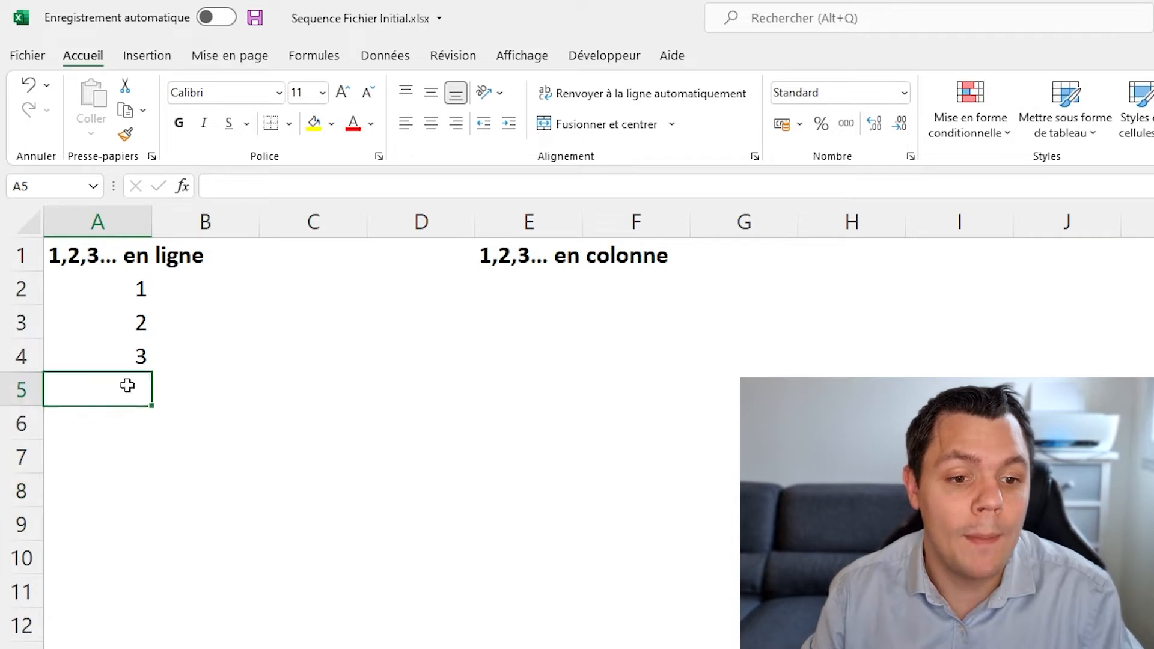
text(4)
key(Return)
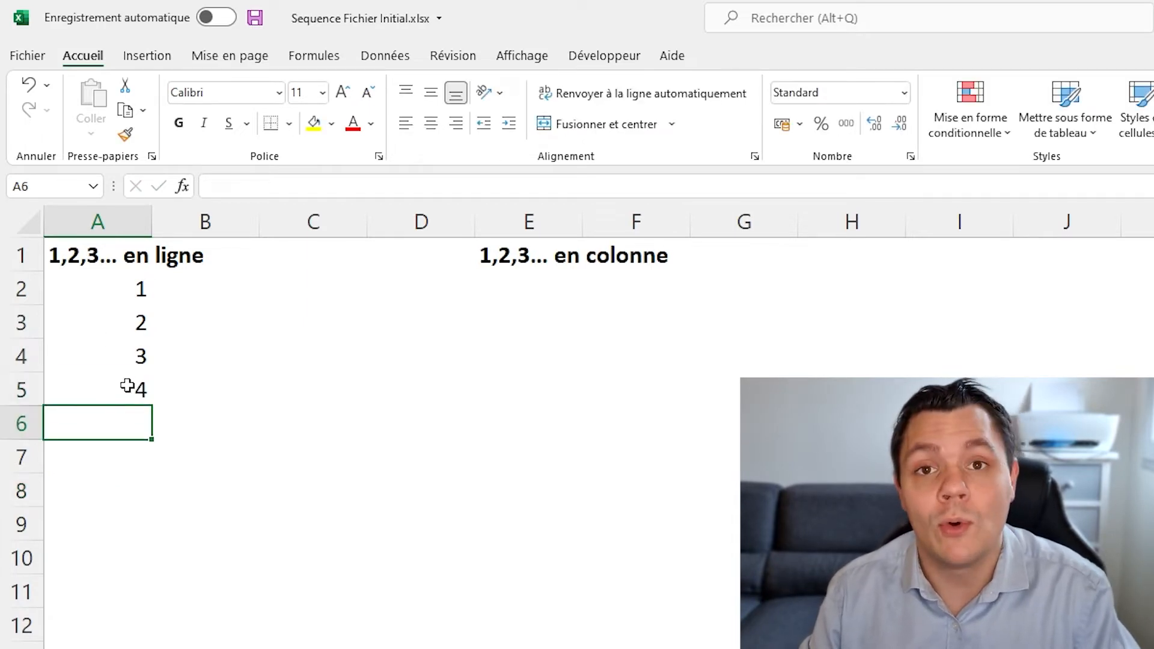
text(5)
key(Return)
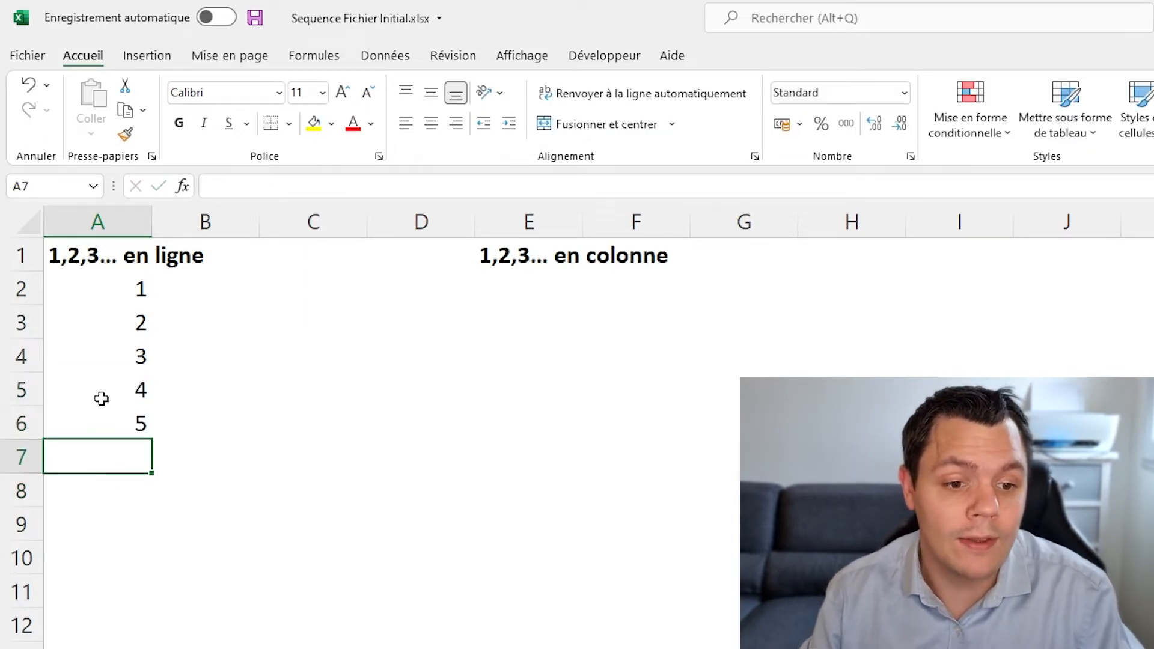
drag(100, 398, 151, 644)
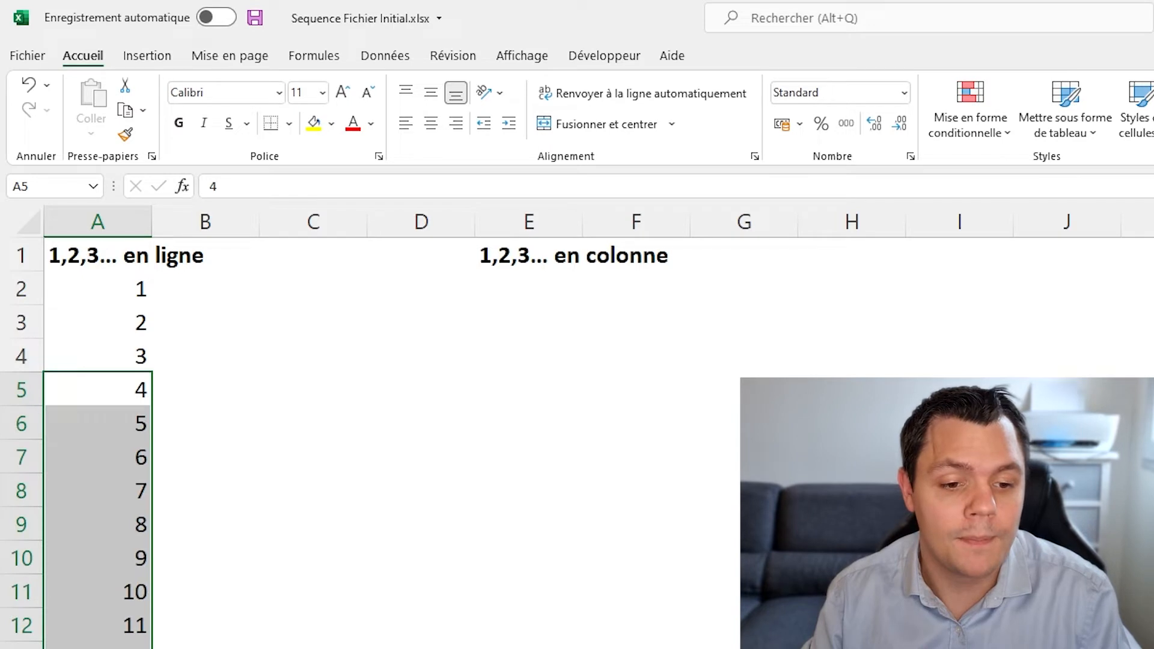
click(101, 261)
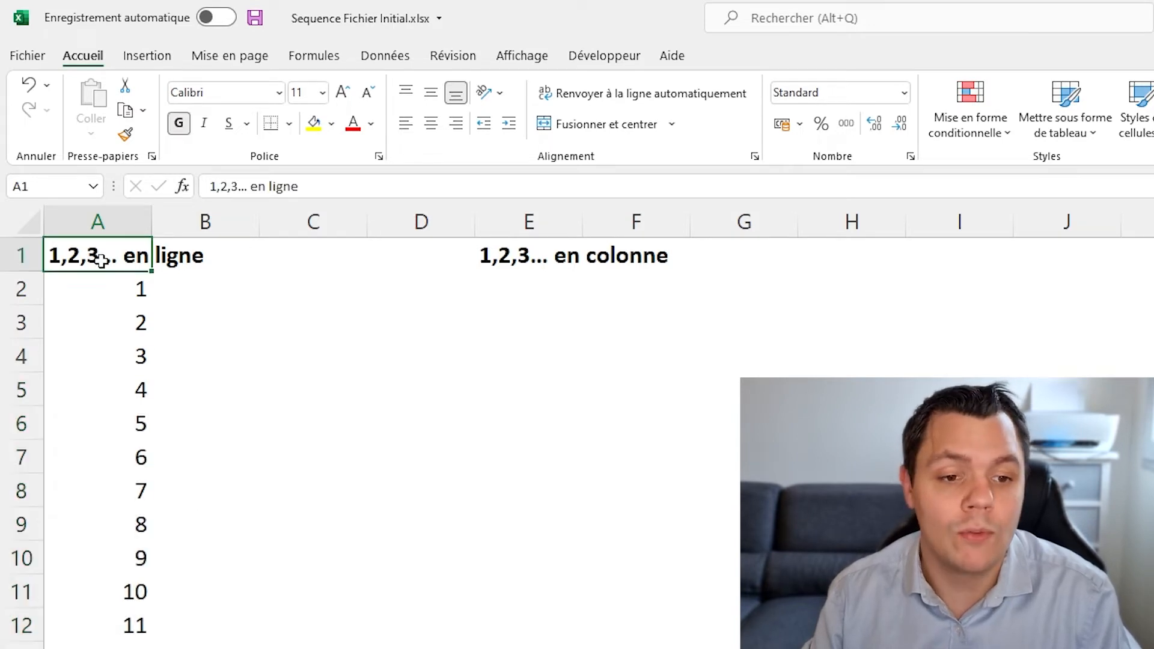
Step: Clear the whole manually filled number series from A2 downward, keeping the heading in A1
click(107, 286)
key(ctrl+shift+Down)
key(Delete)
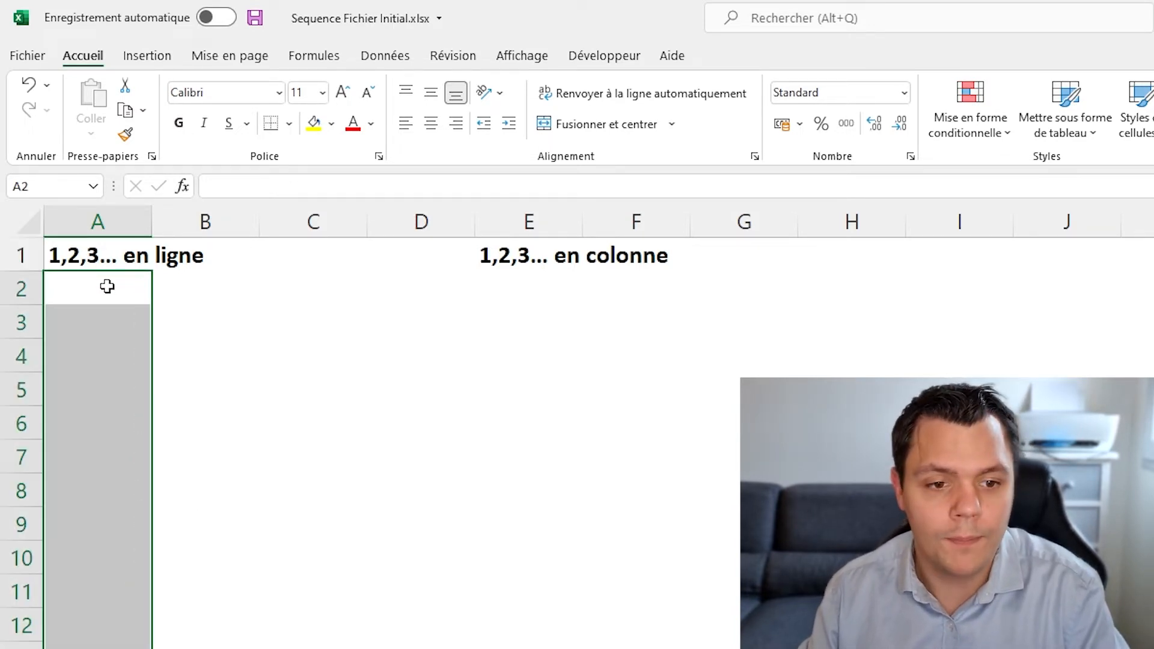
Step: Enter the formula =SEQUENCE(10;1) in cell A2 to generate ten numbered rows in one column
click(107, 286)
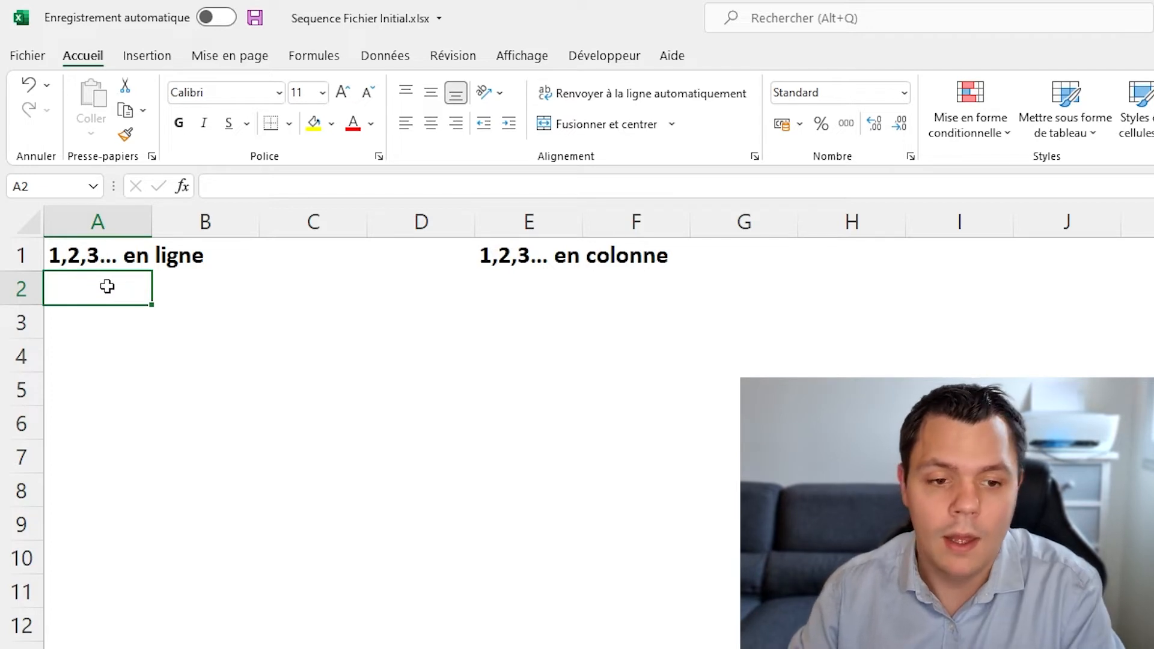
text(=)
text(sequ)
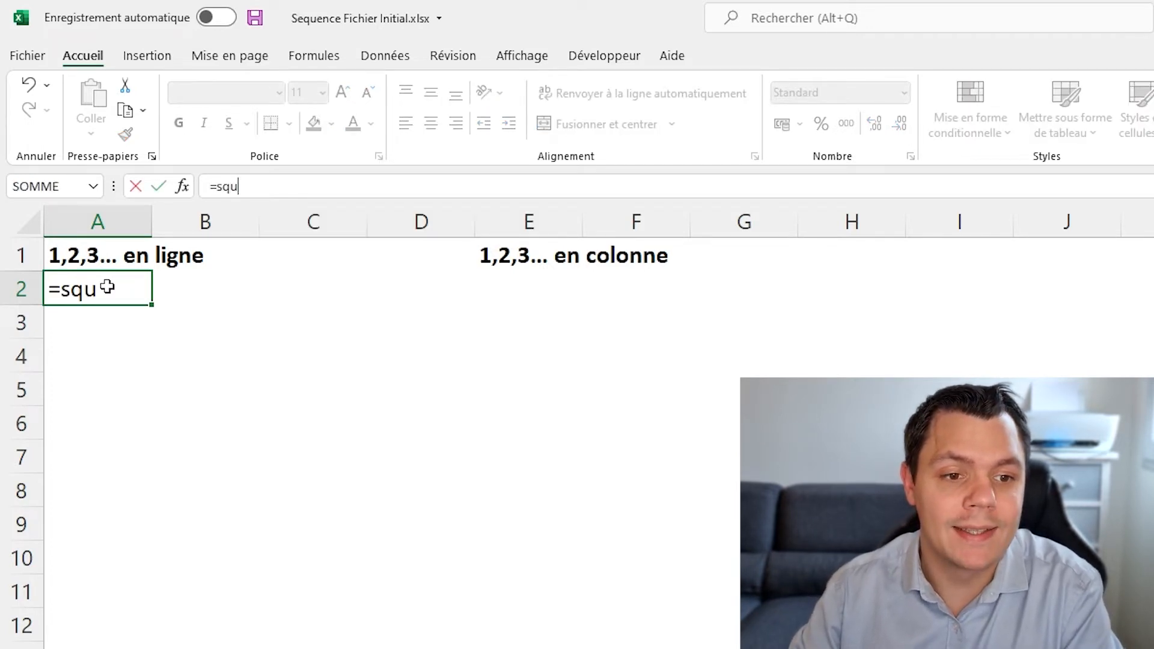
key(BackSpace)
key(BackSpace)
text(equence()
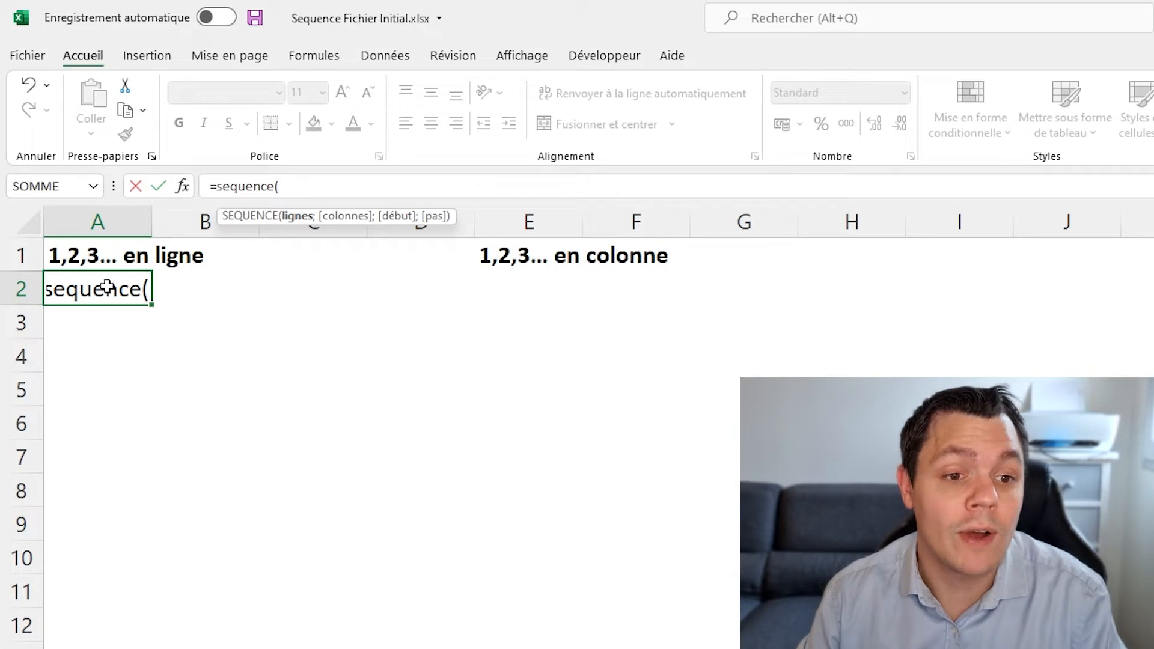
text(10)
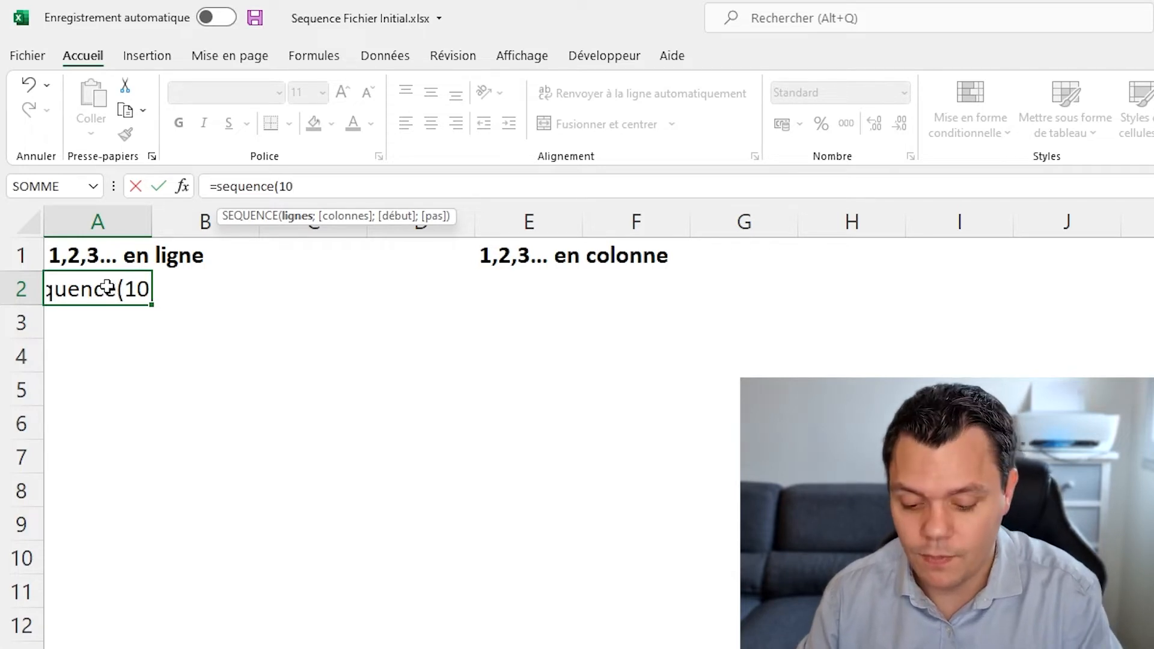
text(;)
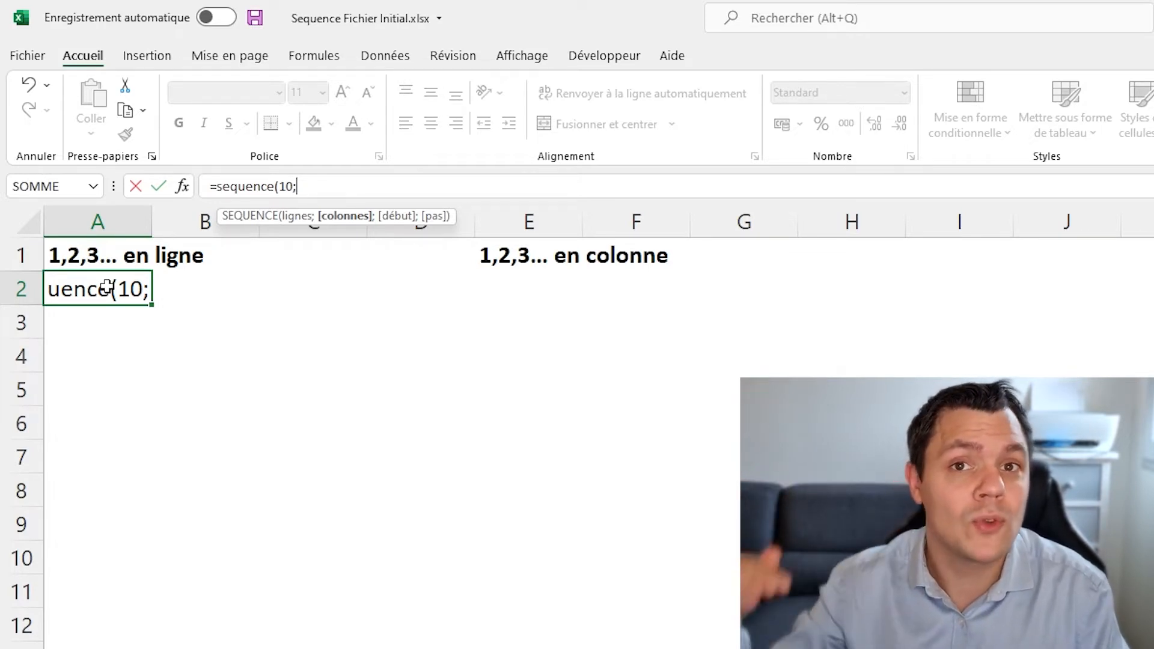
text(1)
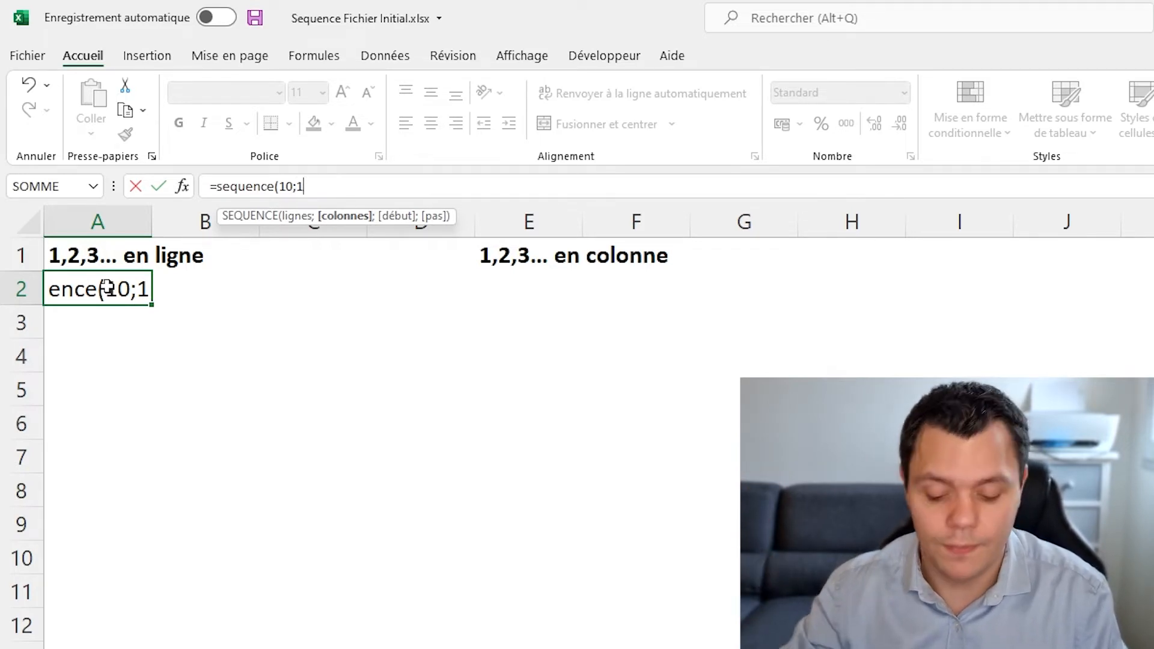
text(;)
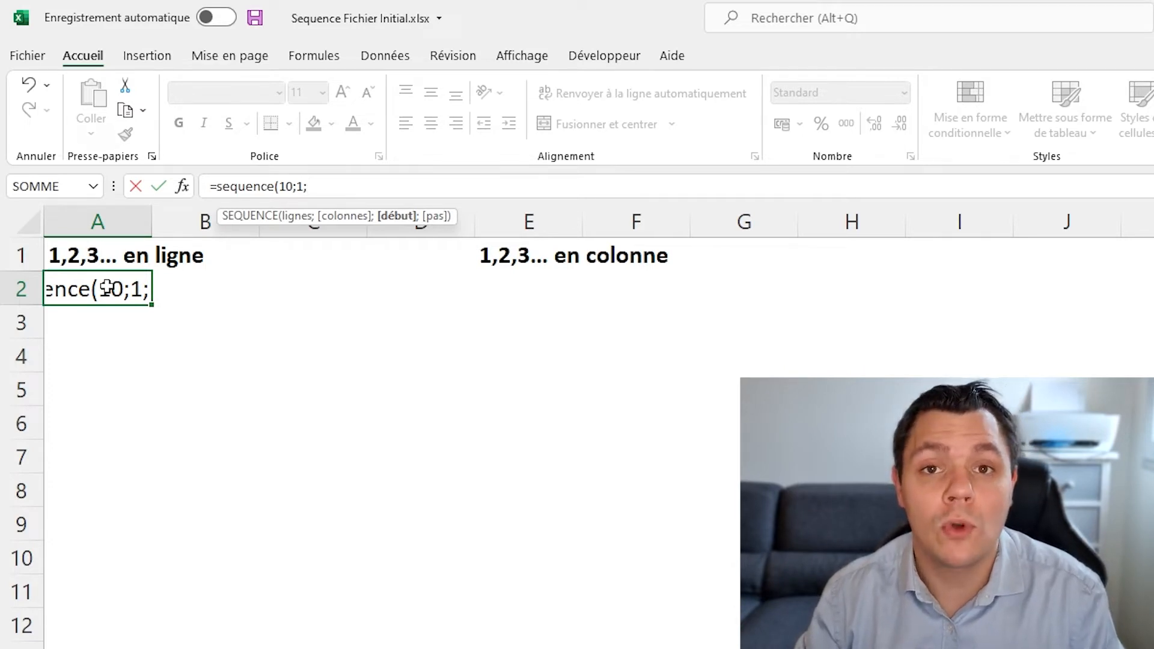
key(BackSpace)
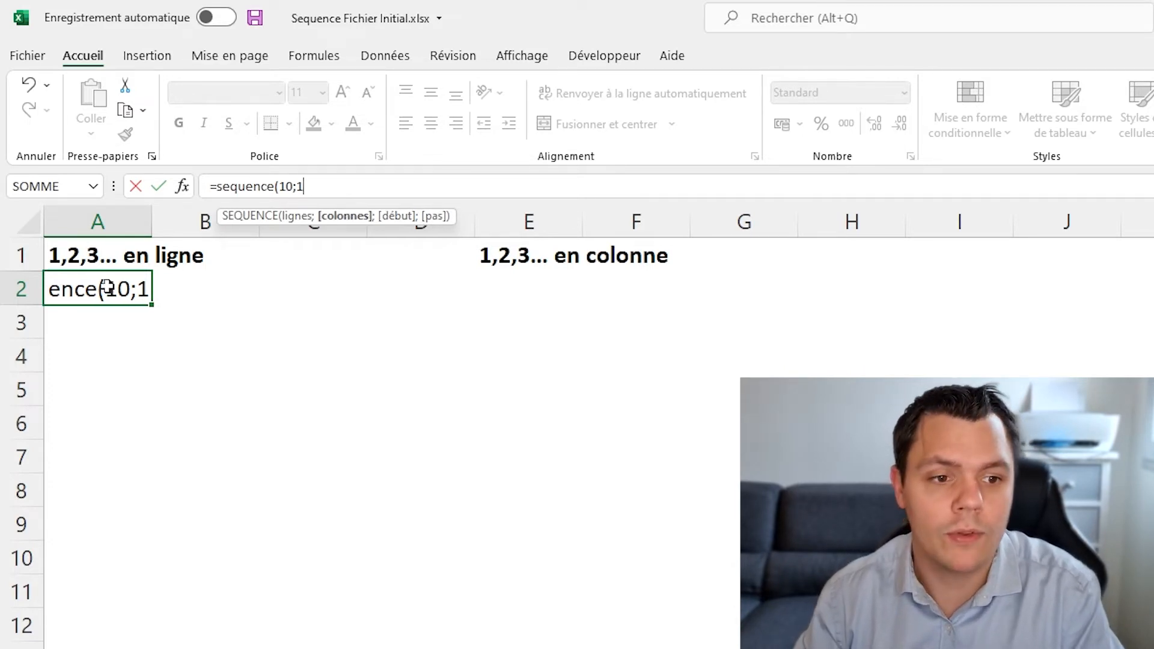
text())
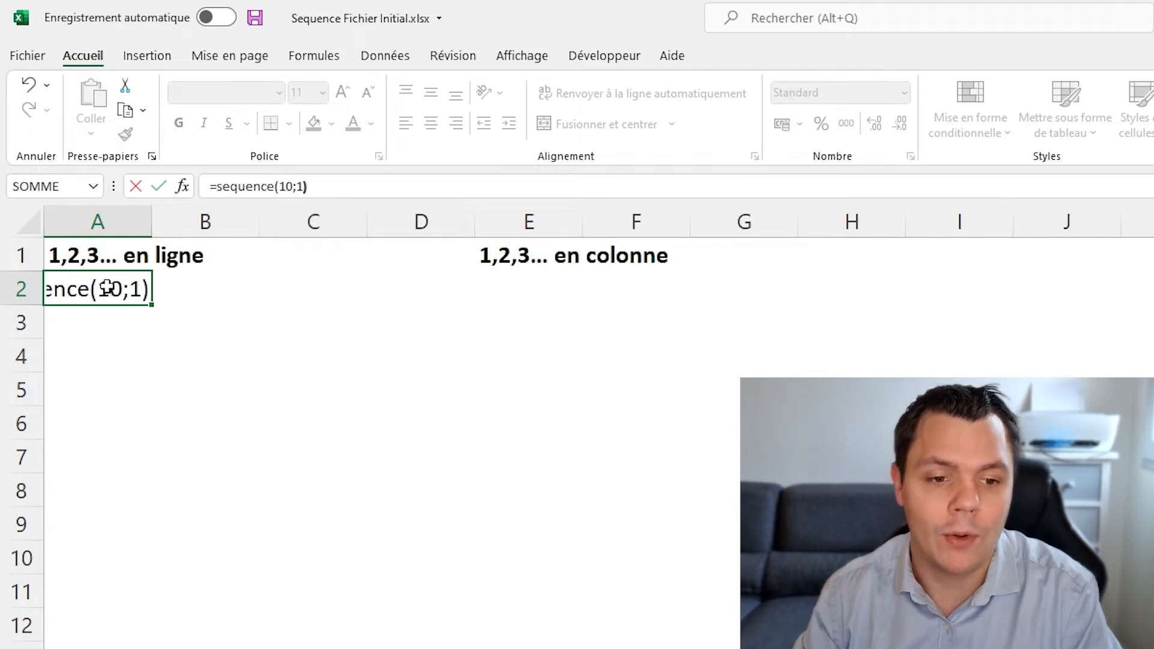
key(Return)
Step: Examine the spilled range in column A, comparing the formula in A2 with the one shown for the cells below it
click(313, 256)
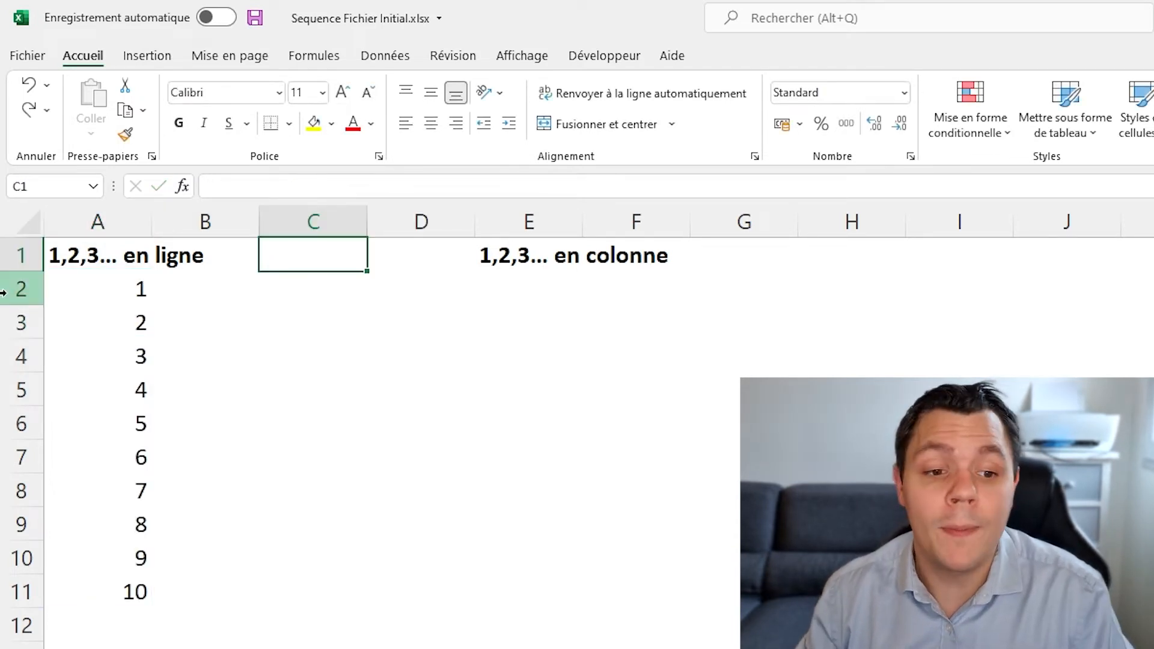
click(129, 255)
click(129, 282)
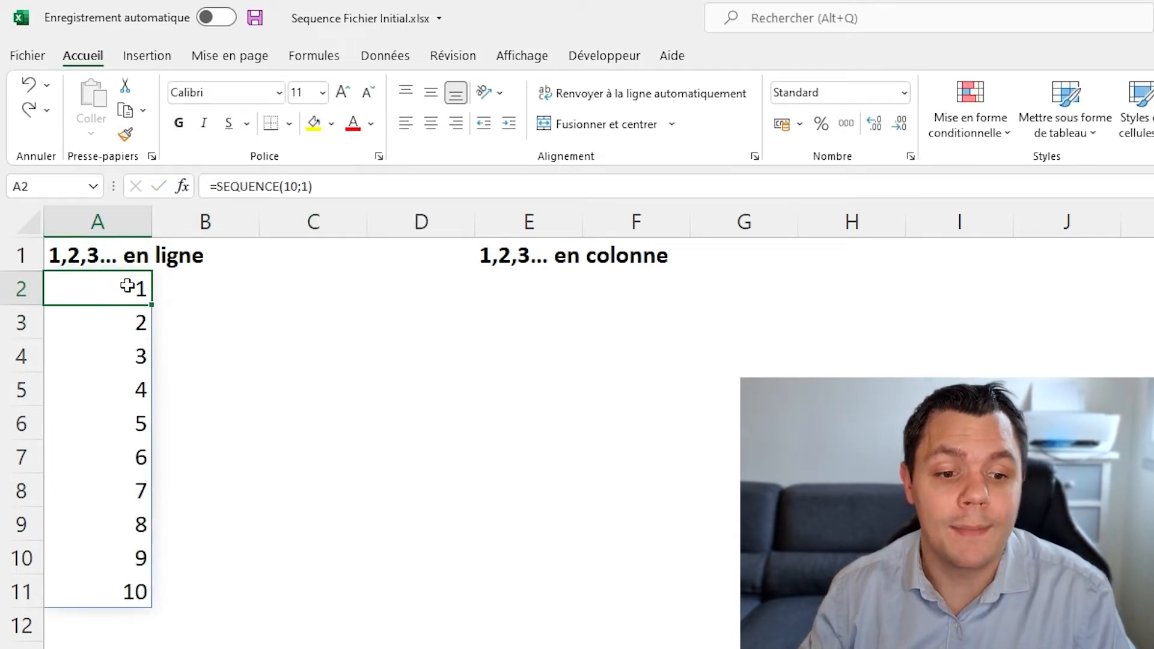
drag(126, 284, 118, 523)
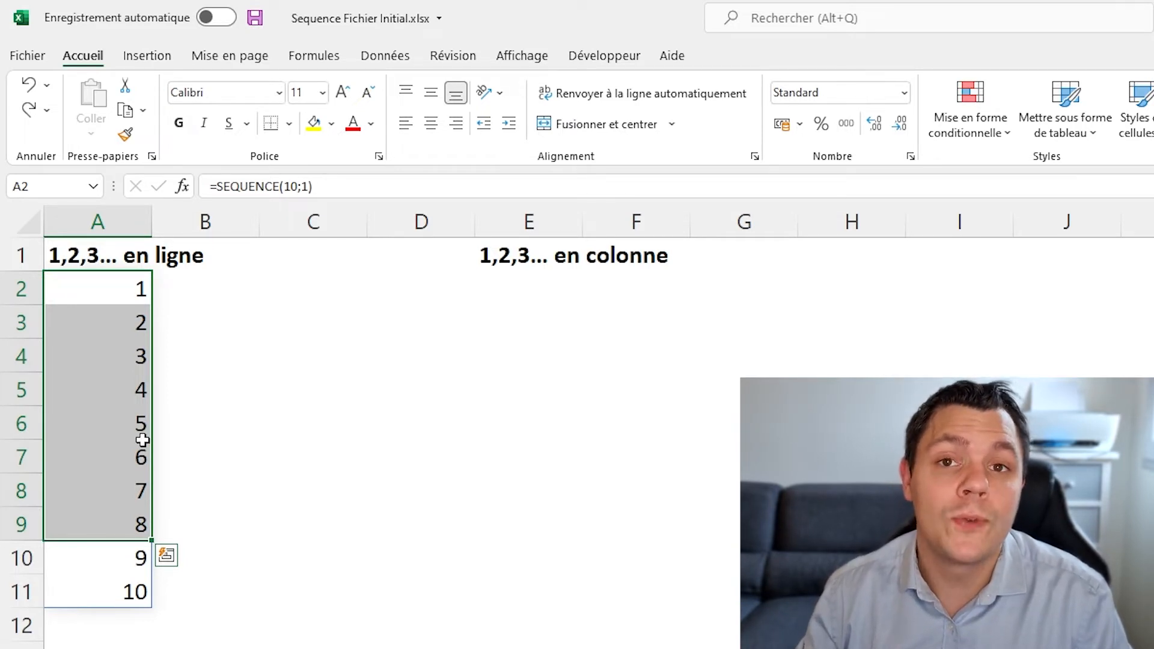
click(139, 417)
click(131, 290)
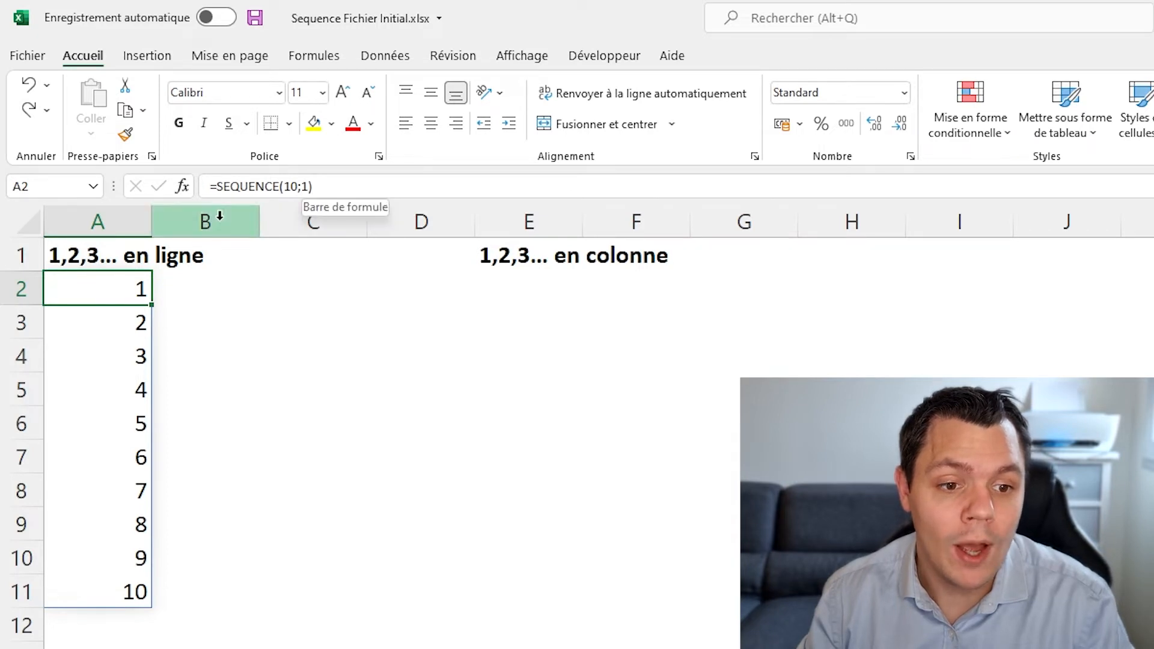
key(Return)
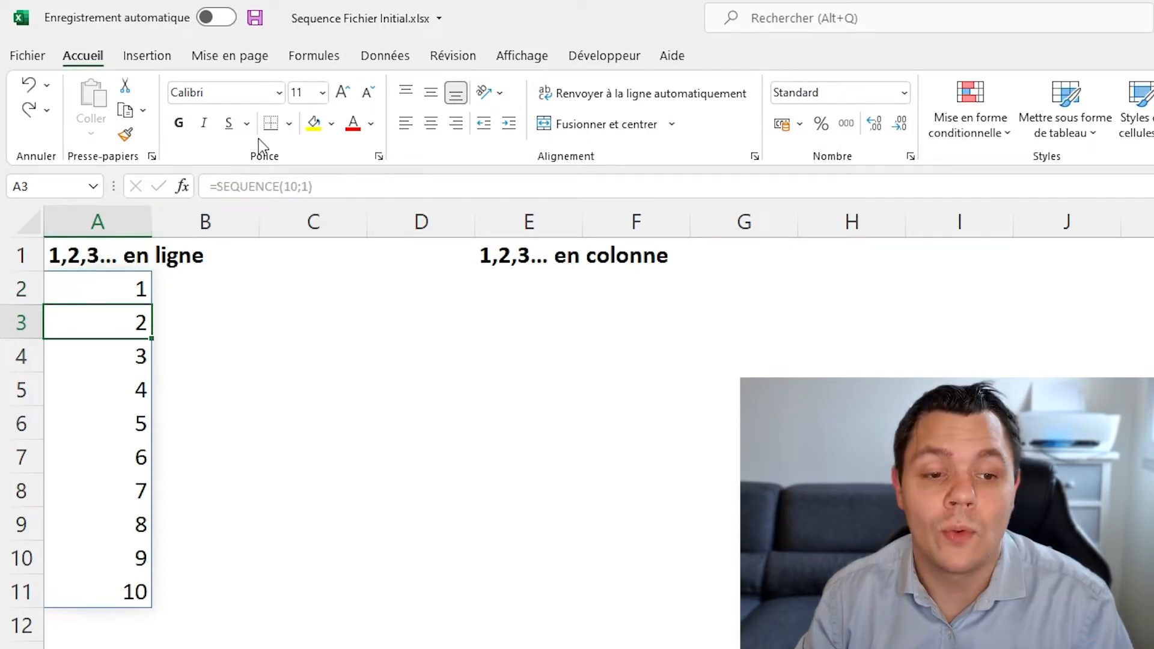
key(Down)
key(Down)
key(Down)
key(Down)
key(Down)
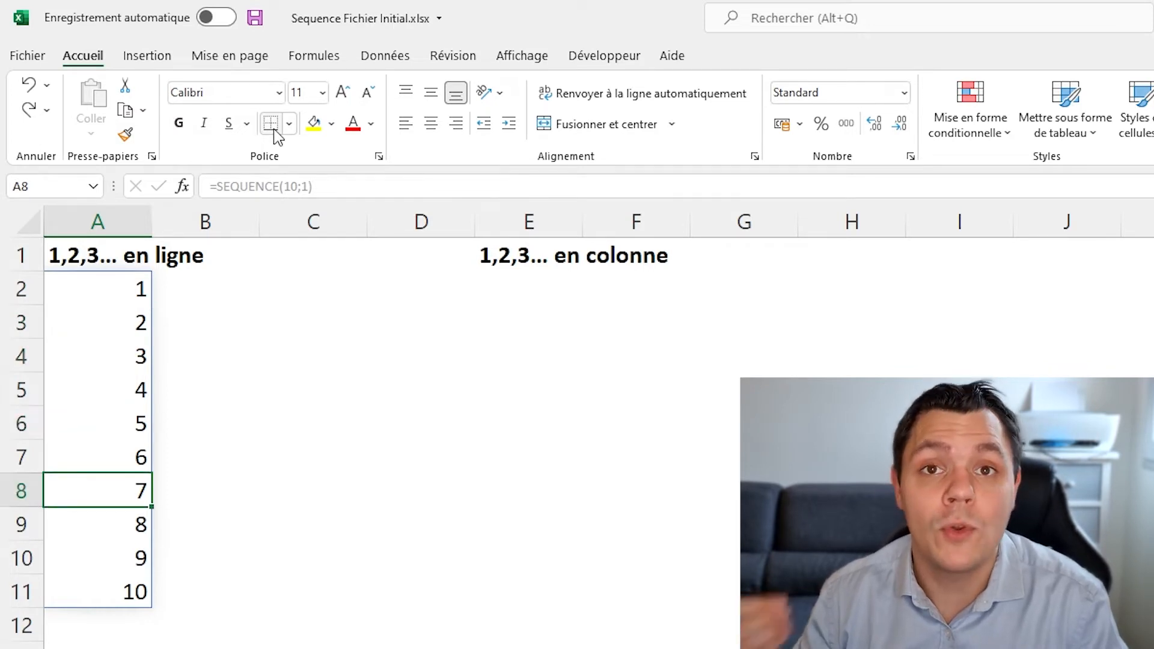
Step: Change the row count of the SEQUENCE formula in A2 to 100, giving =SEQUENCE(100;1)
key(ctrl+Home)
key(Down)
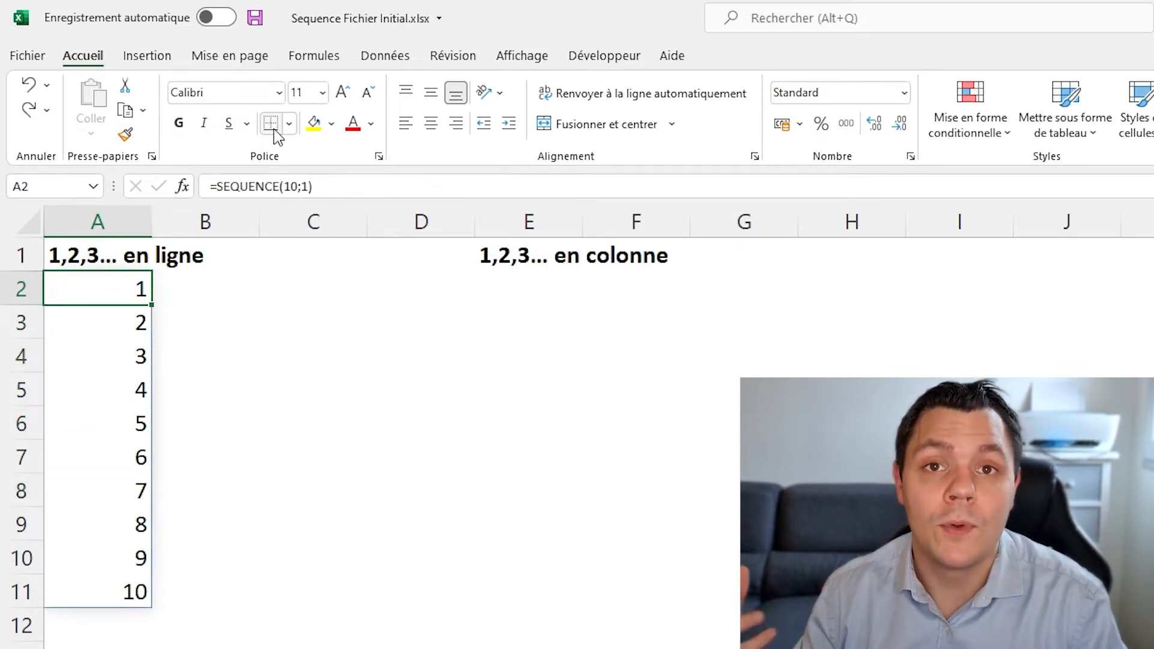
click(296, 186)
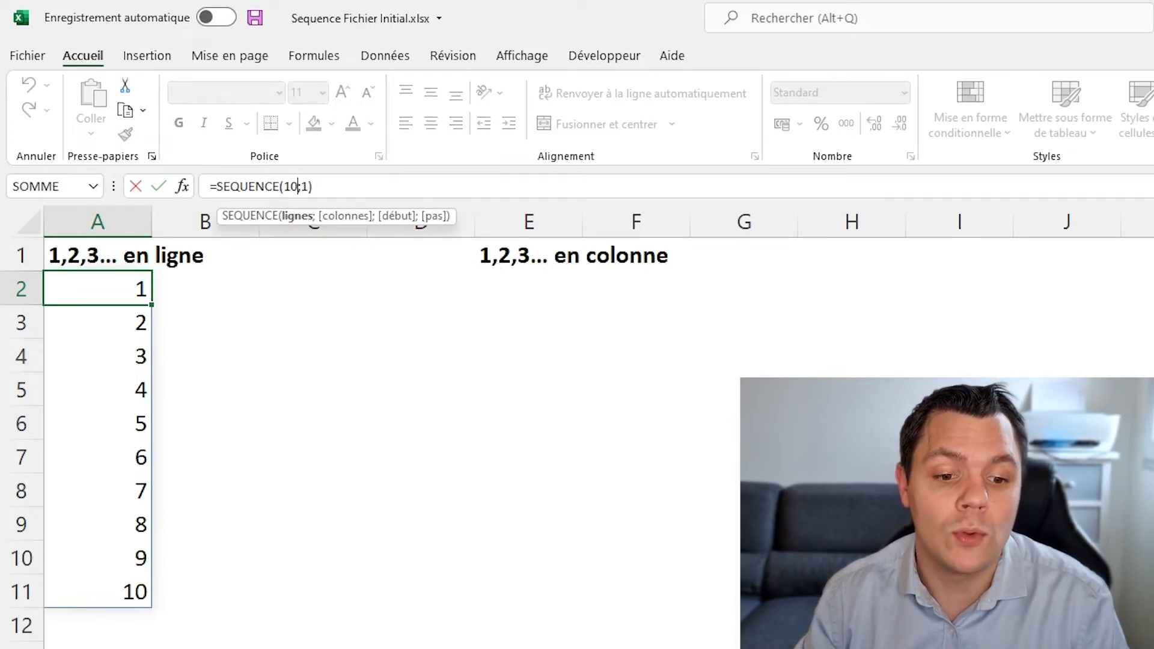
text(0)
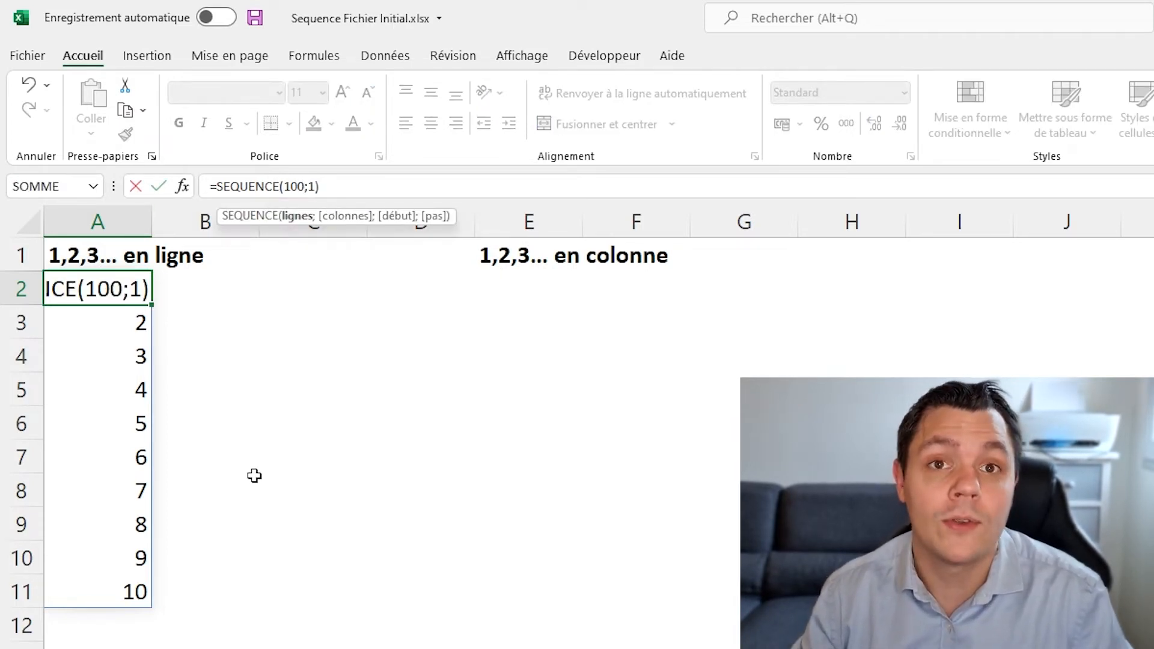
key(Return)
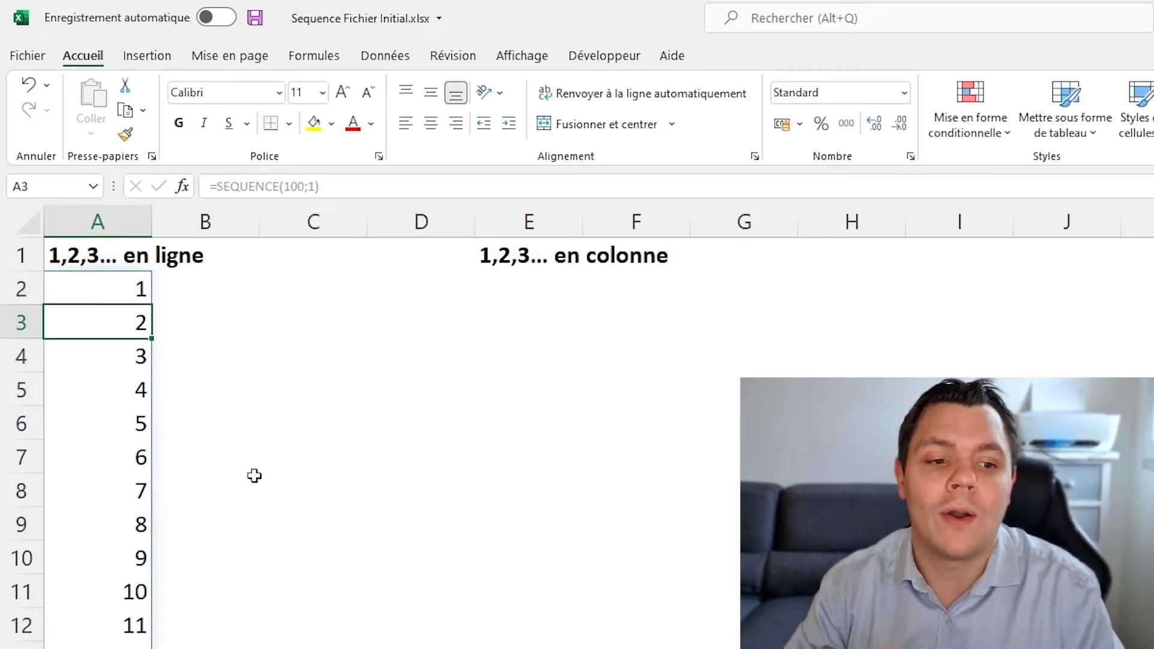
Step: Enter 1, 2 and 3 in cells B2 to B4 and extend the series down column B by filling
click(227, 286)
text(1)
key(Return)
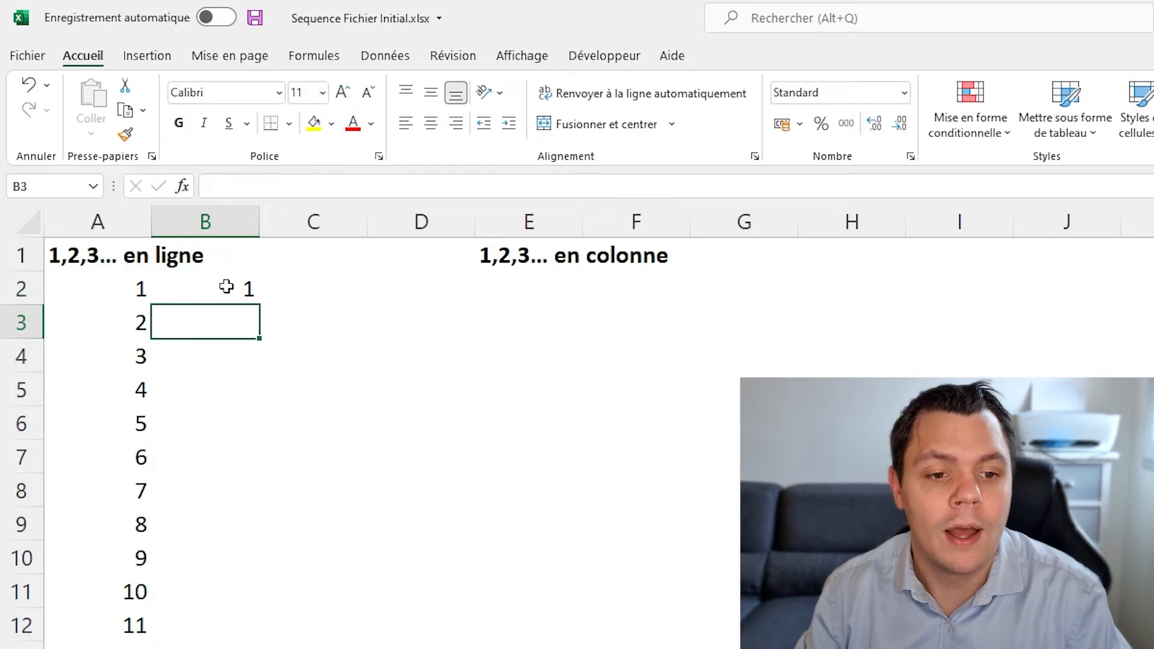
text(2)
key(Return)
text(3)
key(Return)
click(227, 287)
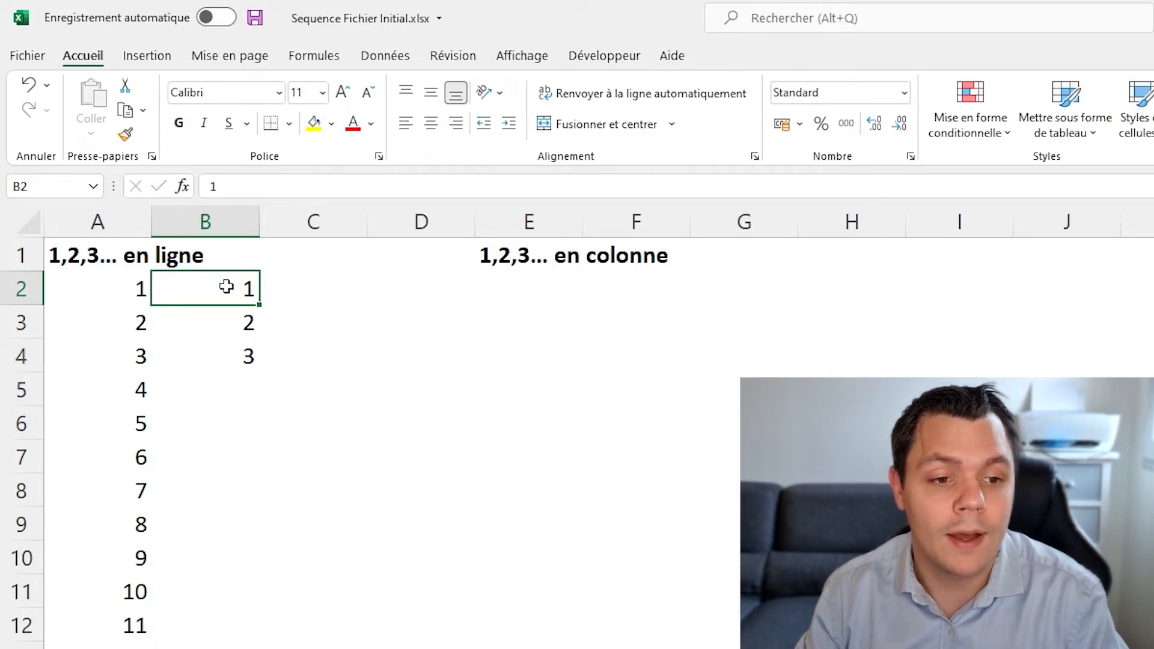
drag(226, 286, 264, 641)
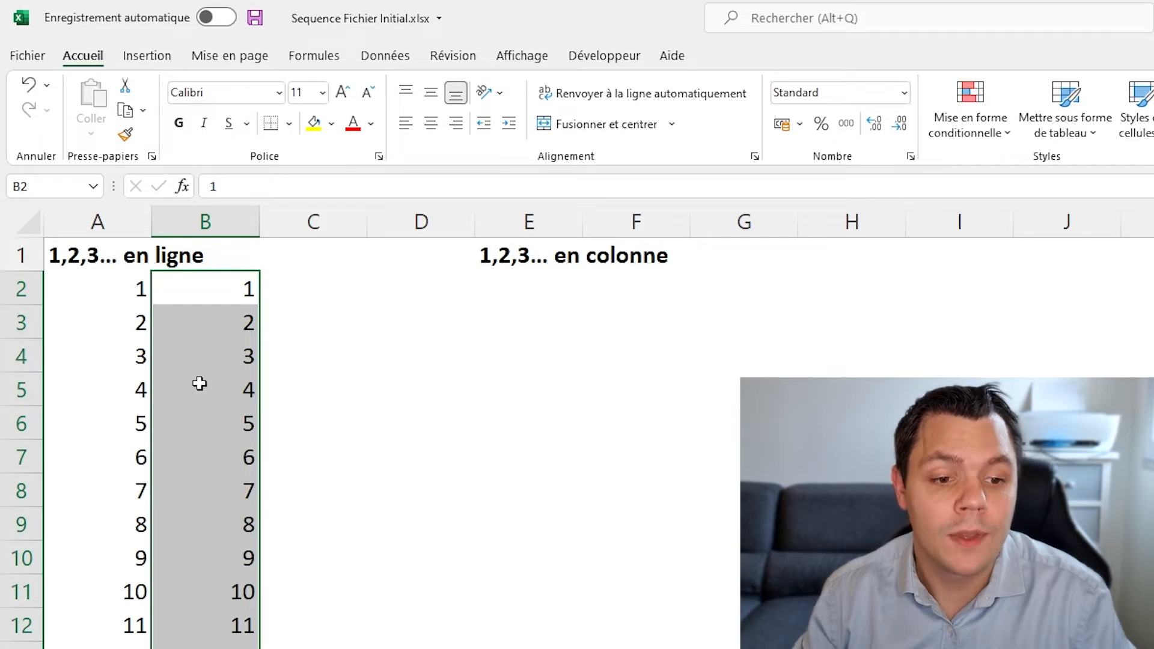
Step: Check the formula in A2 against the manual series, and clear all the numbers in column B from B2 downward
click(106, 297)
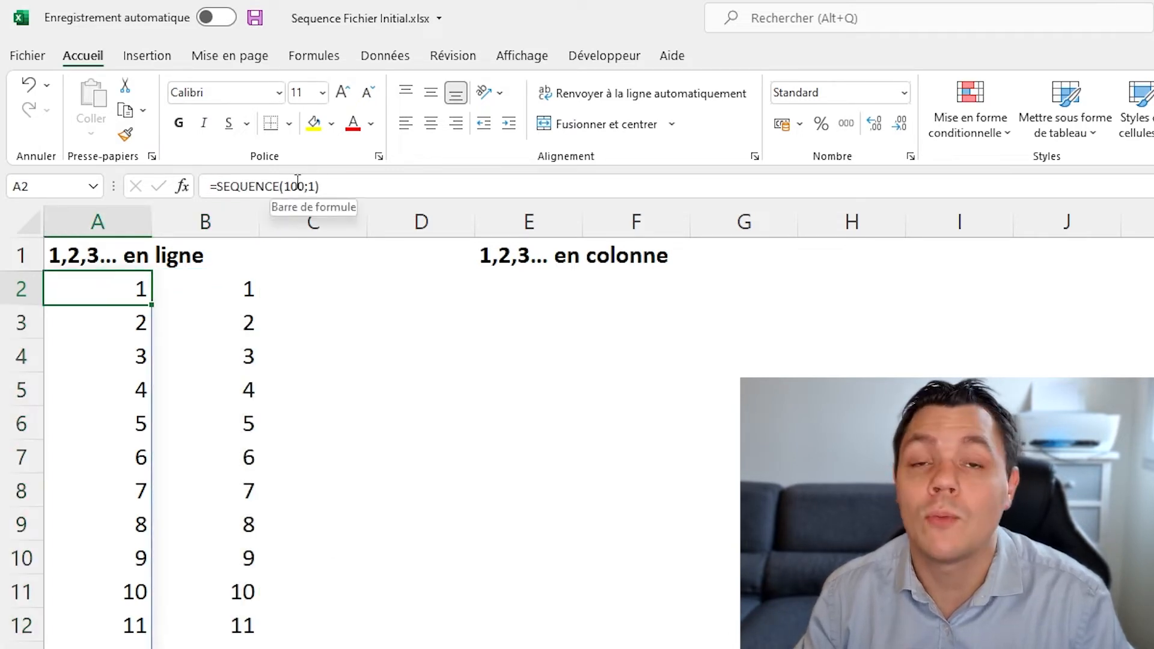
click(223, 299)
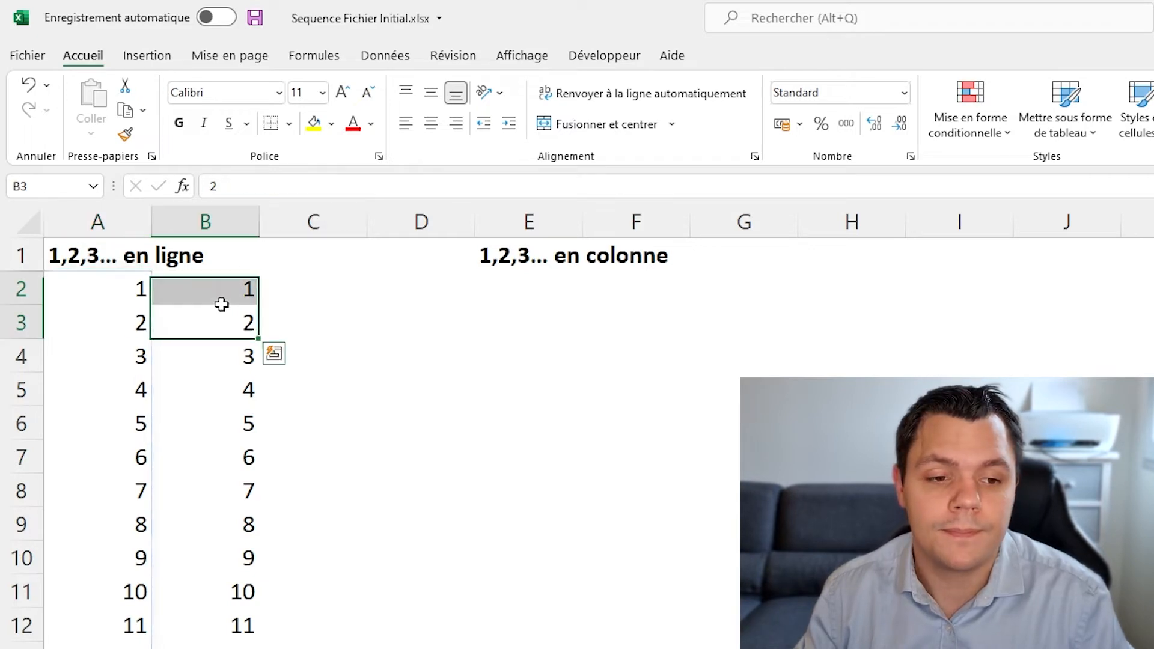
key(ctrl+shift+Down)
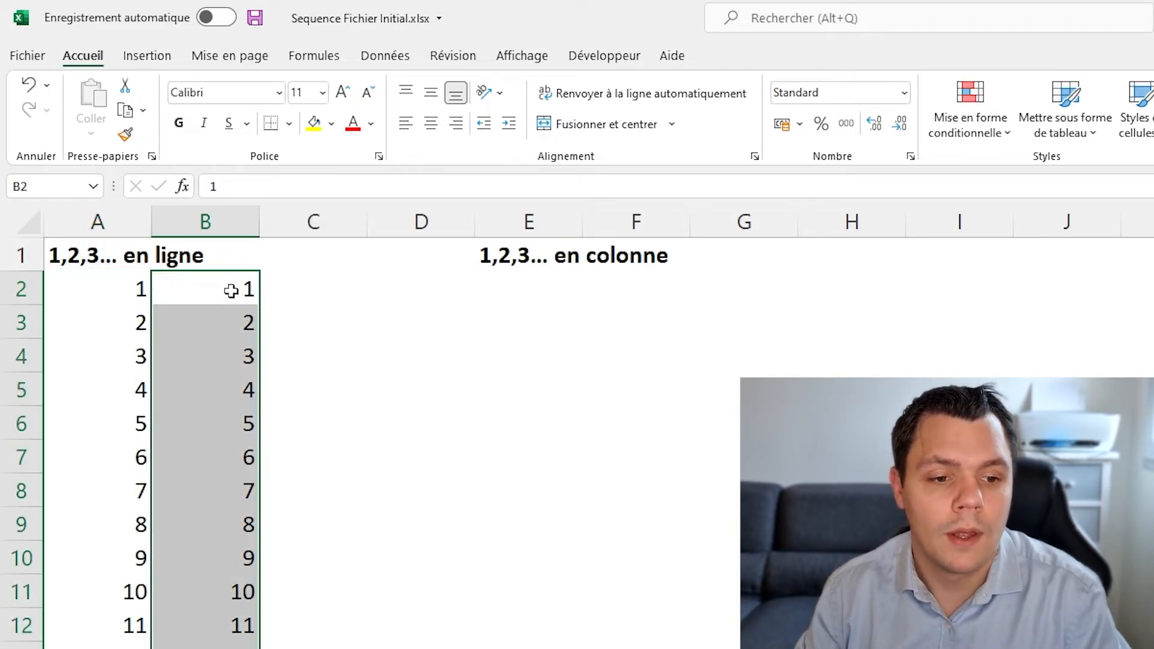
key(Delete)
Step: Enter =SEQUENCE(1;10) in E2, under the "1,2,3... en colonne" heading, to number ten columns across
key(Up)
key(Right)
key(Right)
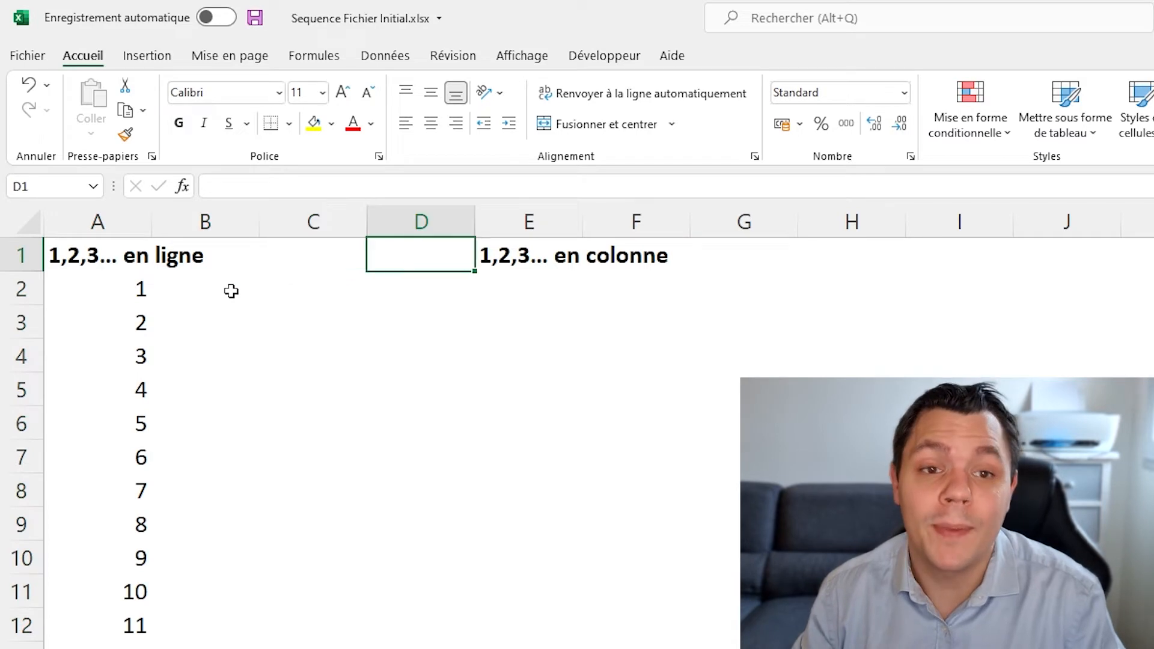
key(Right)
key(Right)
key(Down)
key(Left)
text(=sequence)
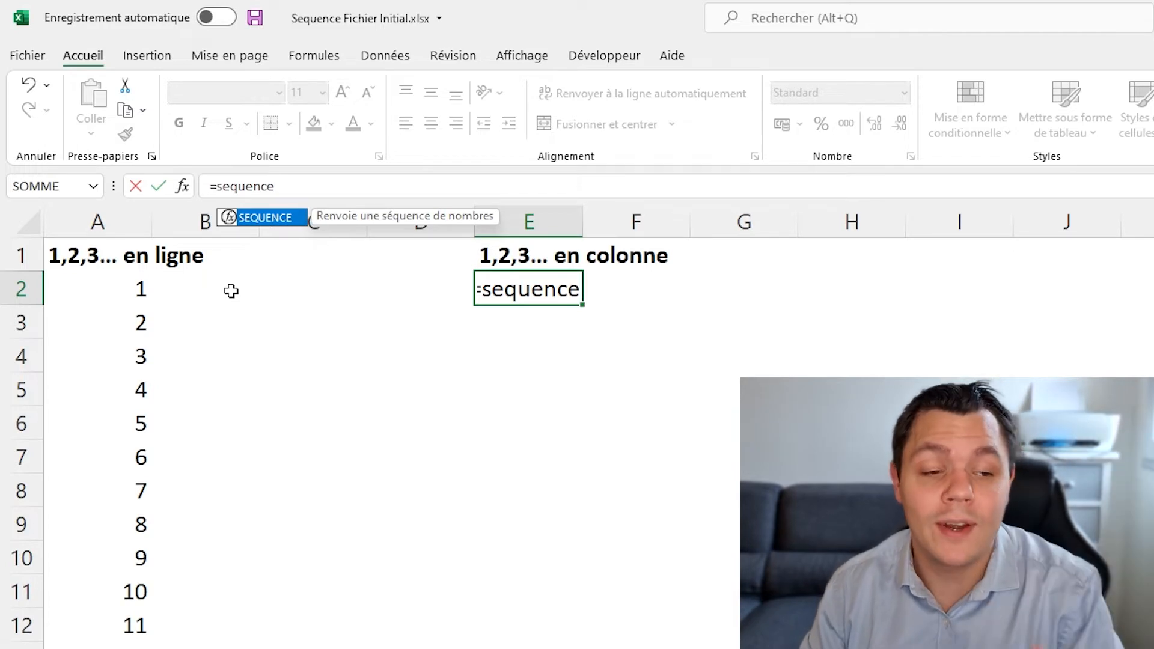
text(()
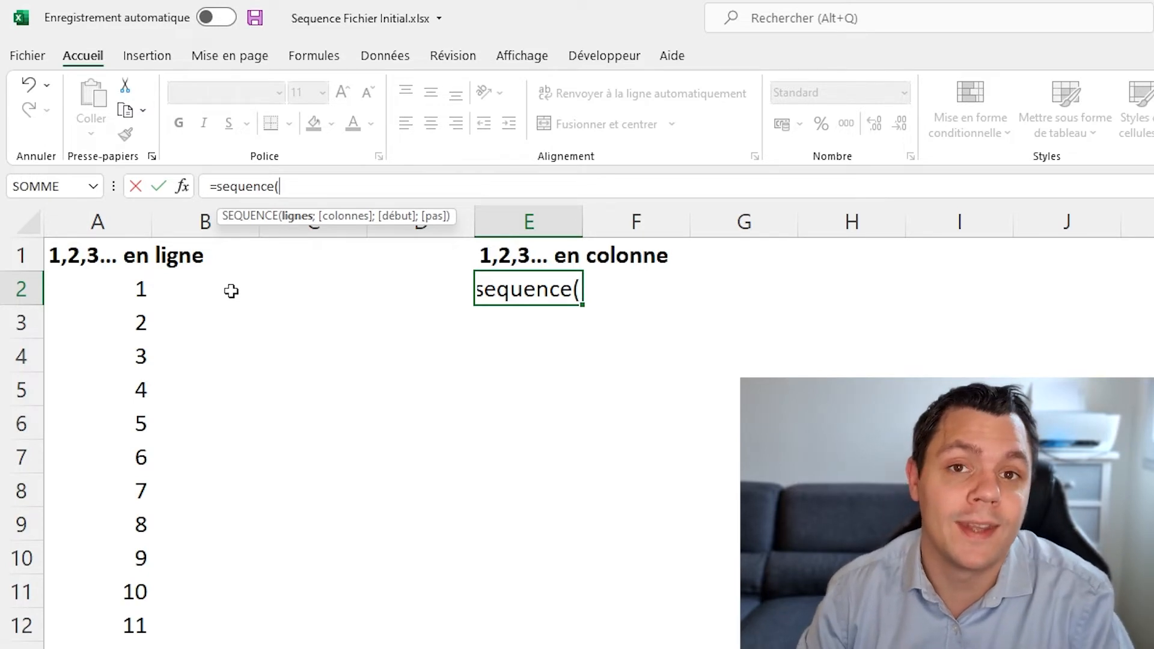
text(1)
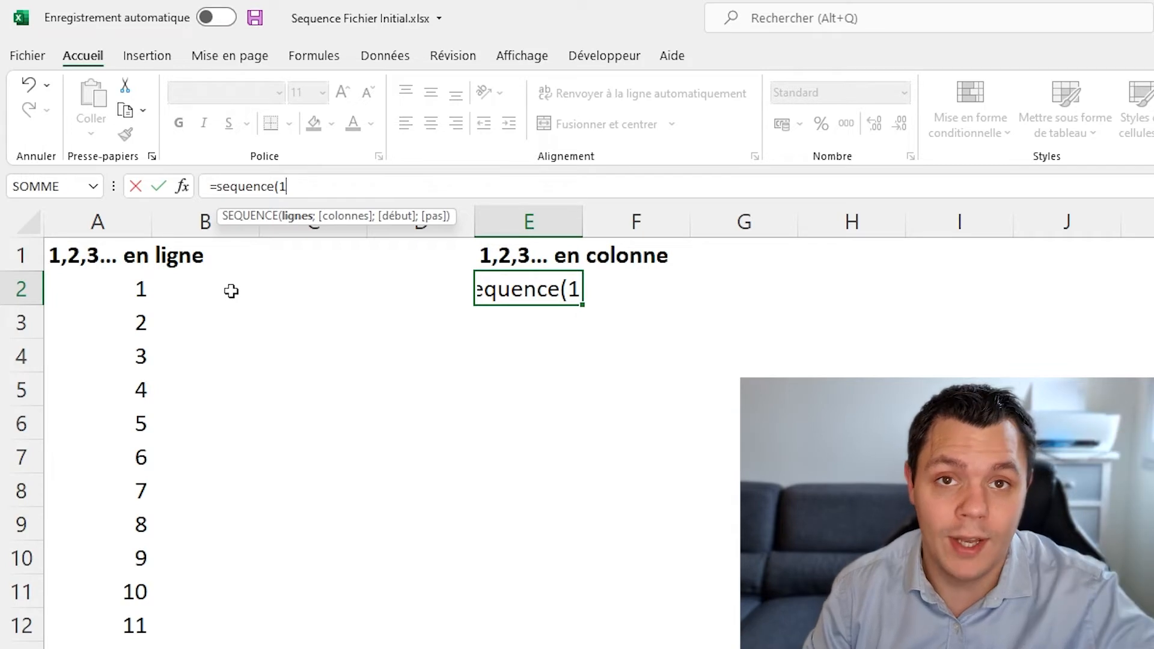
text(;)
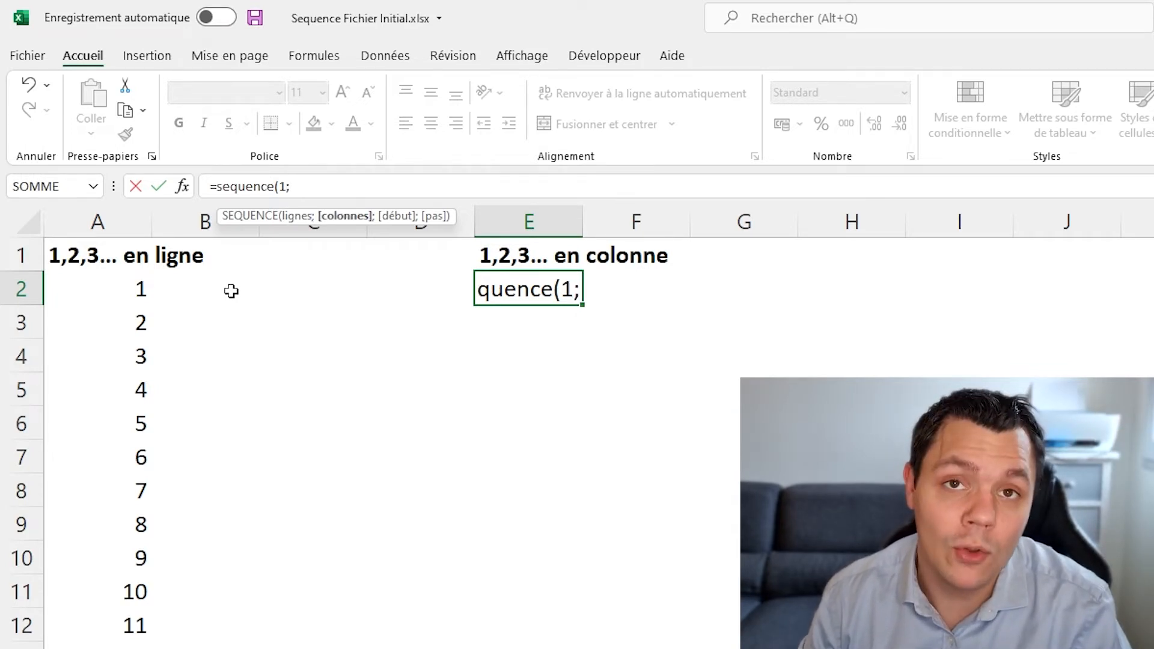
text(10)
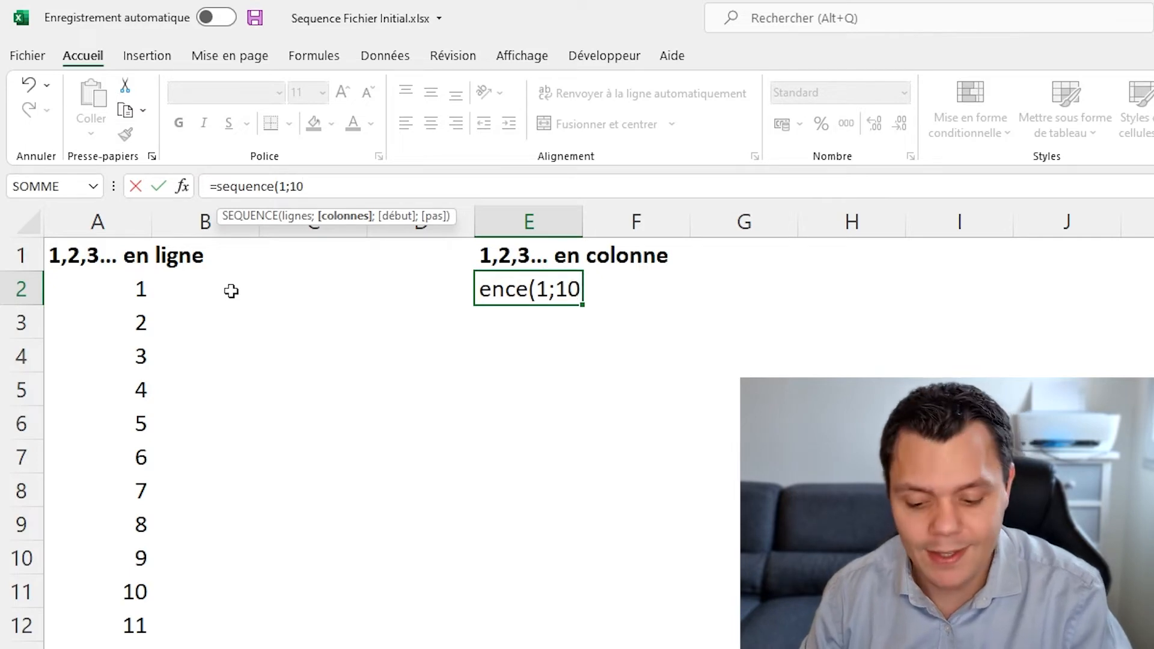
text())
key(Return)
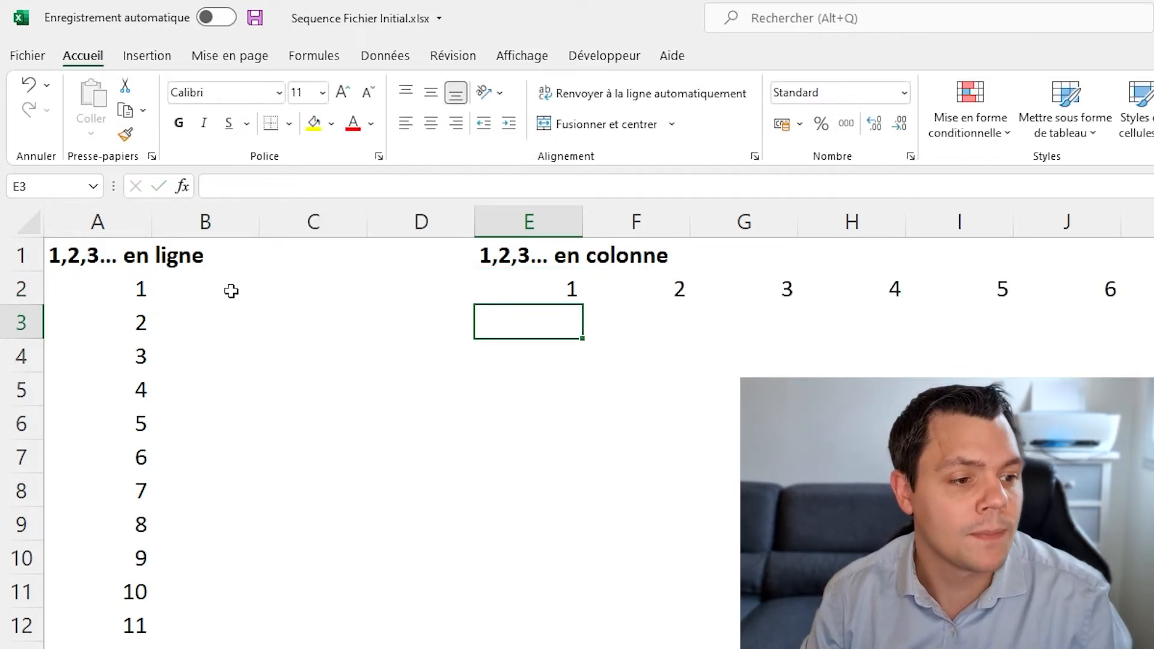
Step: Examine the horizontal series and its formula in row 2, starting from E2
drag(545, 286, 1137, 280)
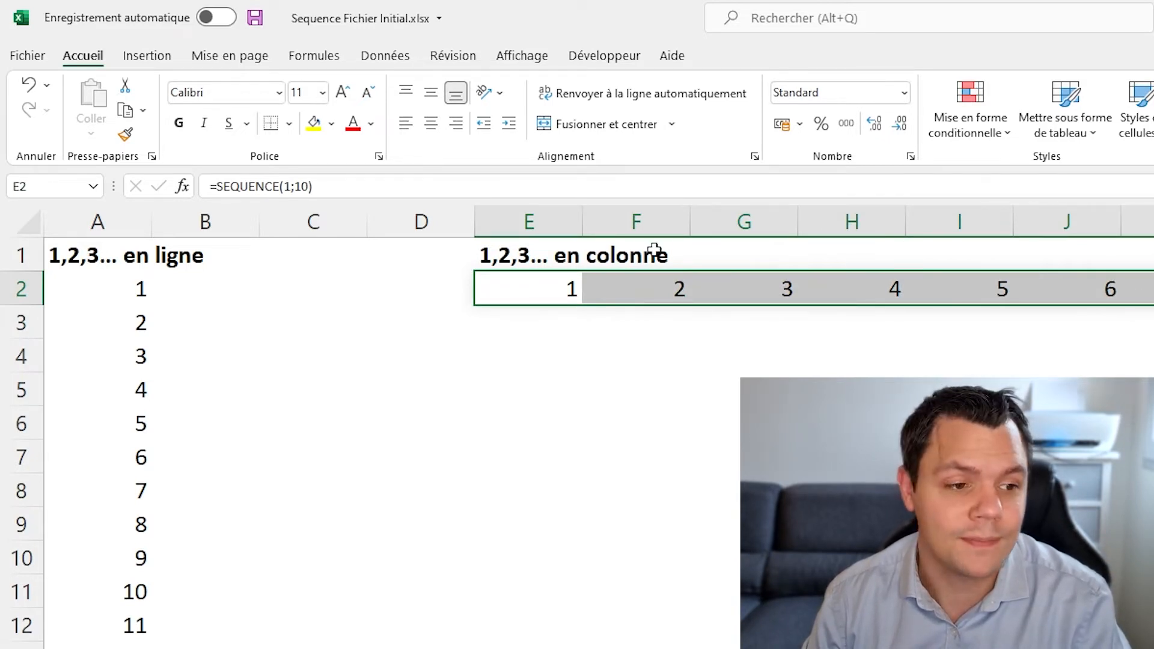
click(673, 259)
click(528, 426)
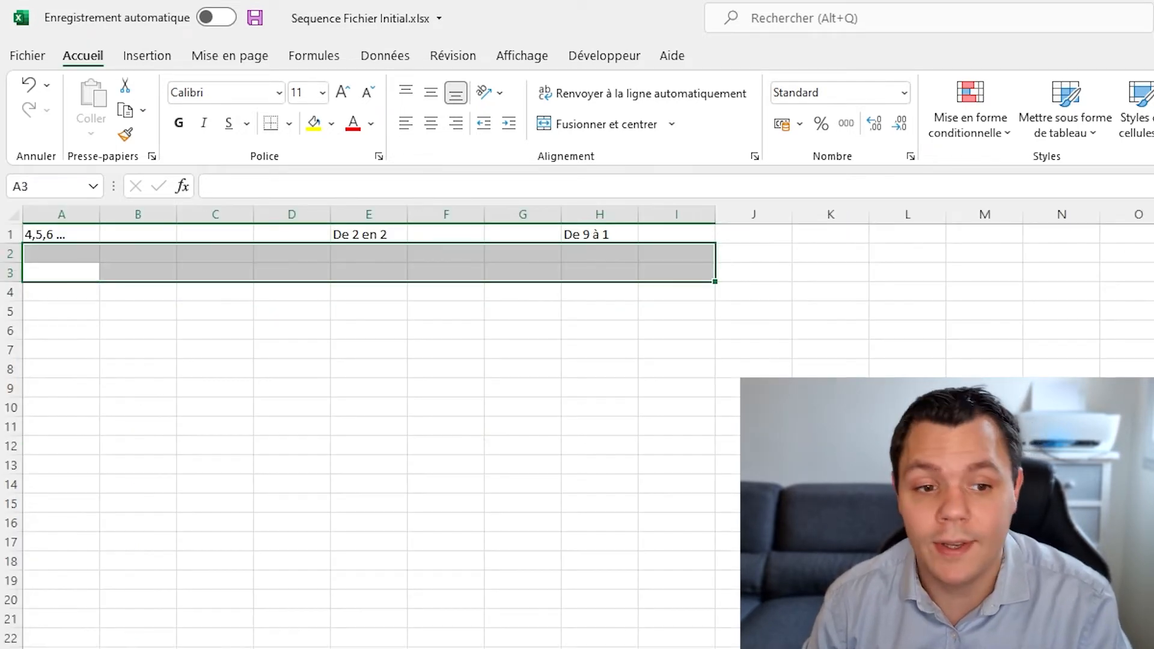
Step: On the sheet with the "4,5,6 ..." heading, enter =SEQUENCE(10;1;4) in A2 for a ten-row series starting at 4
click(62, 253)
click(66, 231)
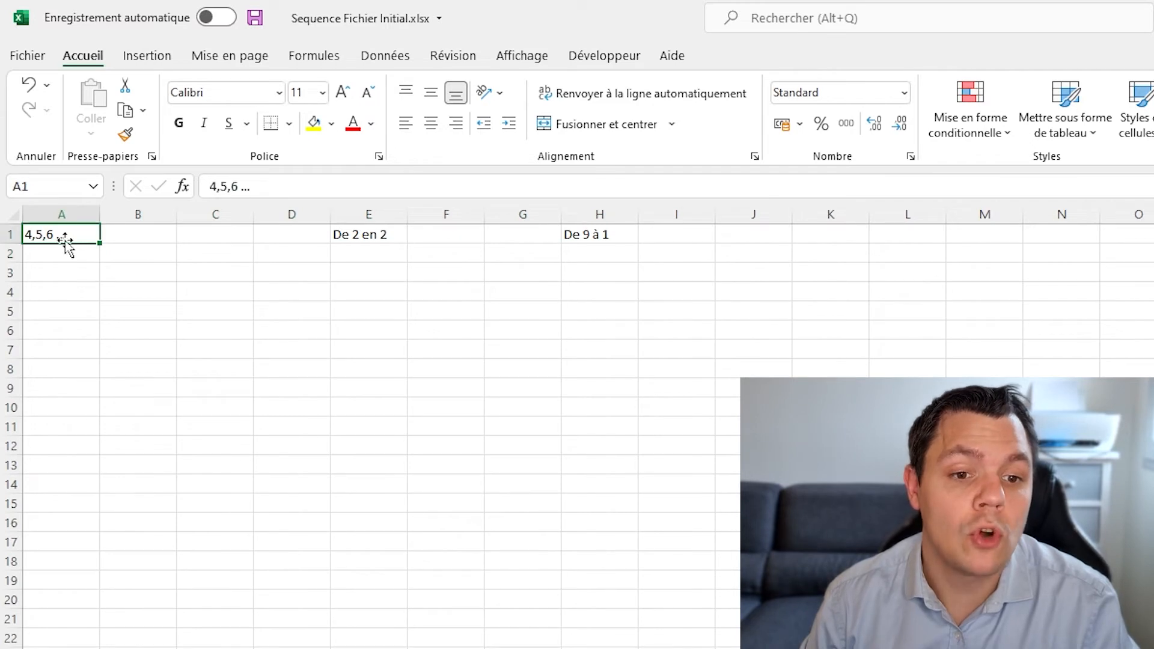
click(63, 251)
click(62, 234)
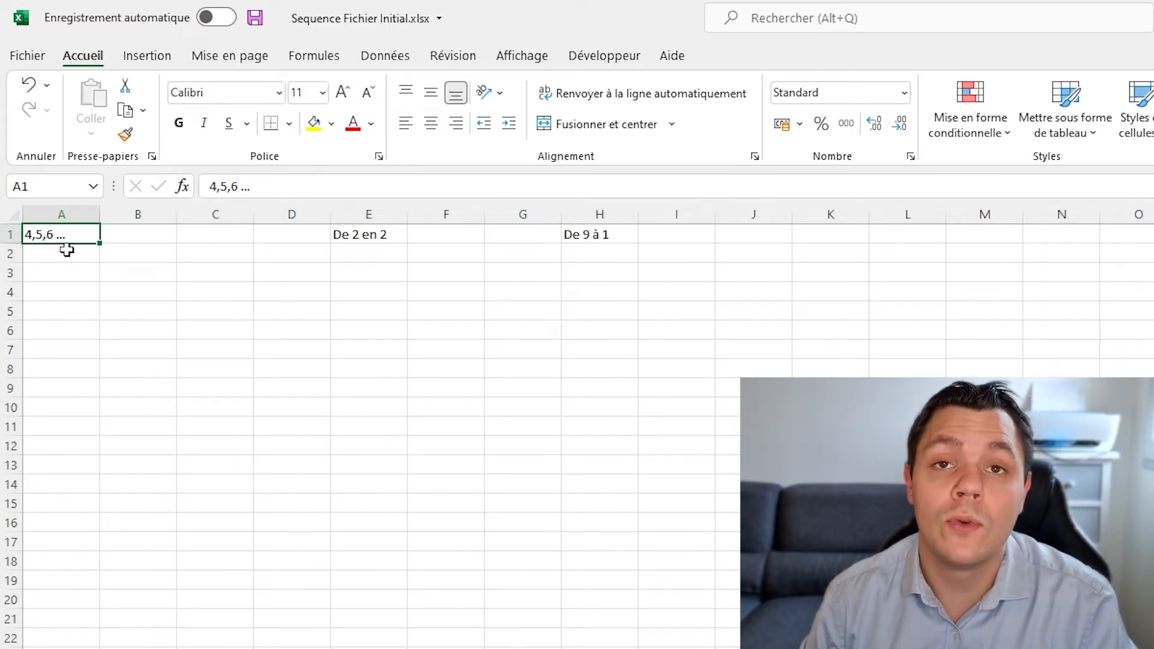
click(66, 250)
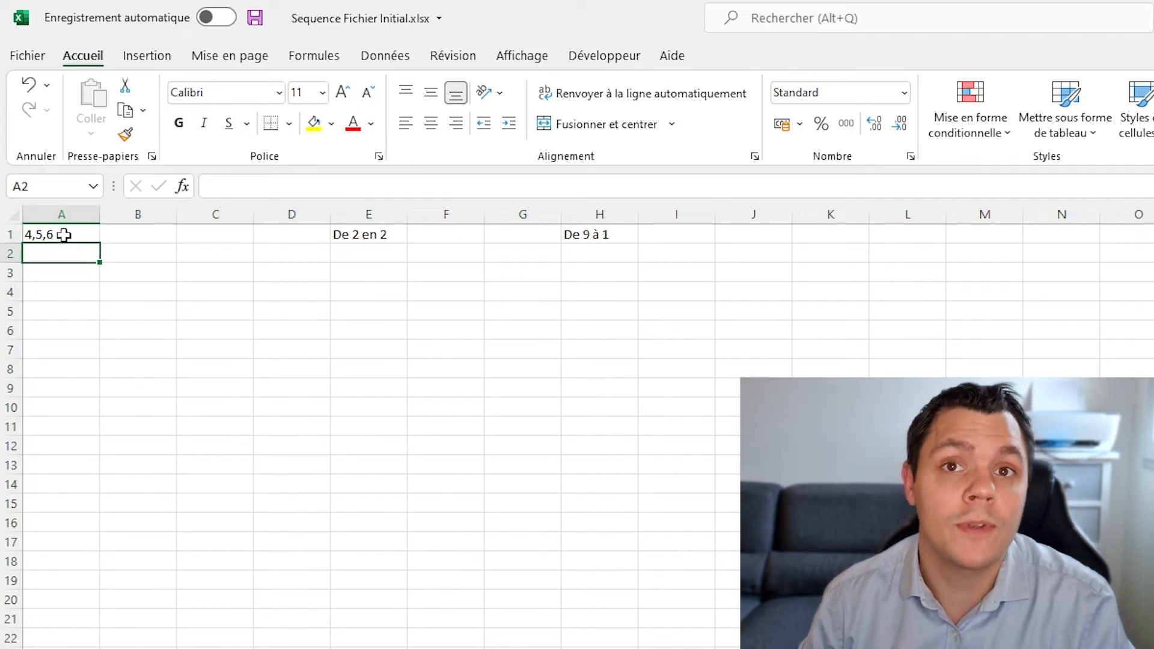
text(=)
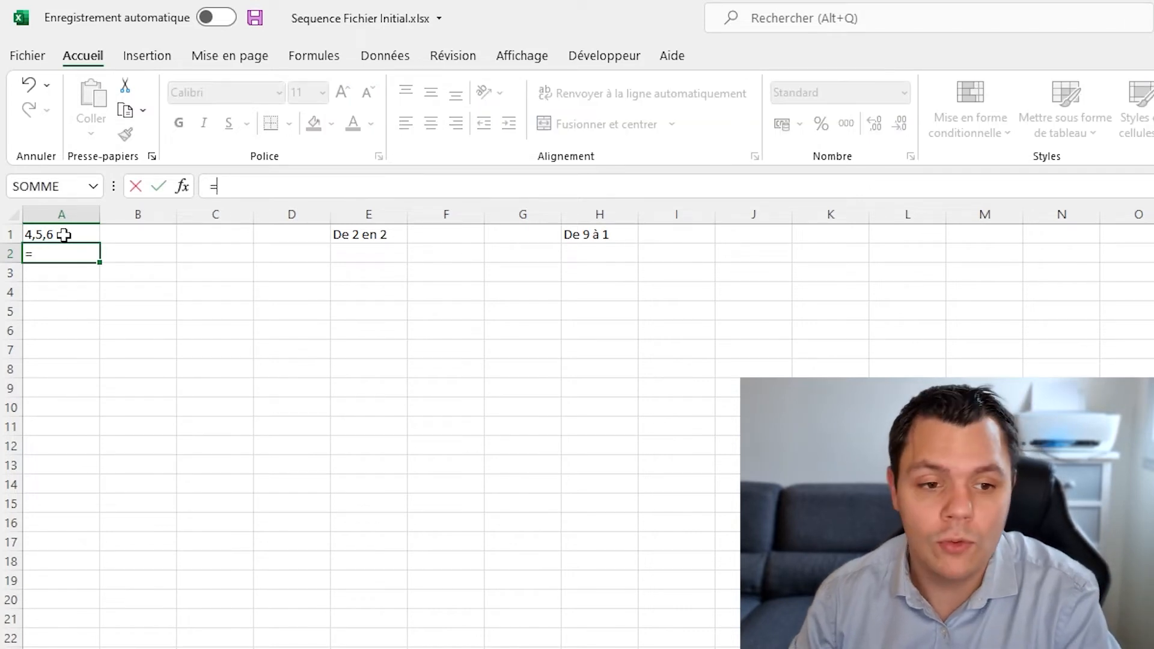
text(sequence()
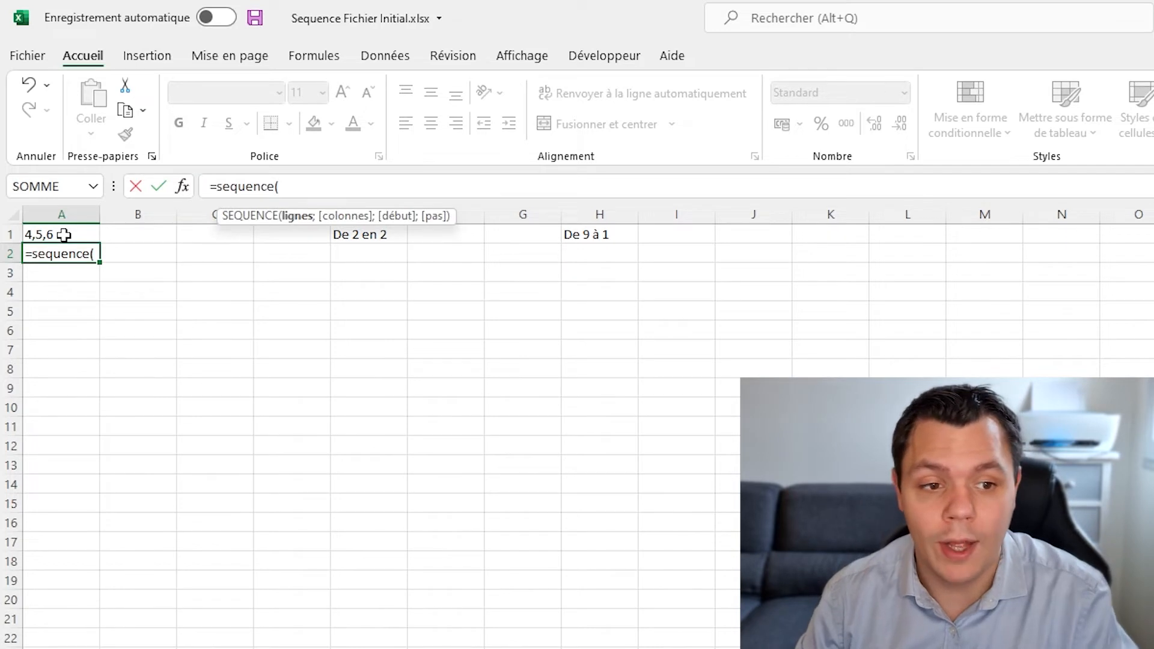
text(10)
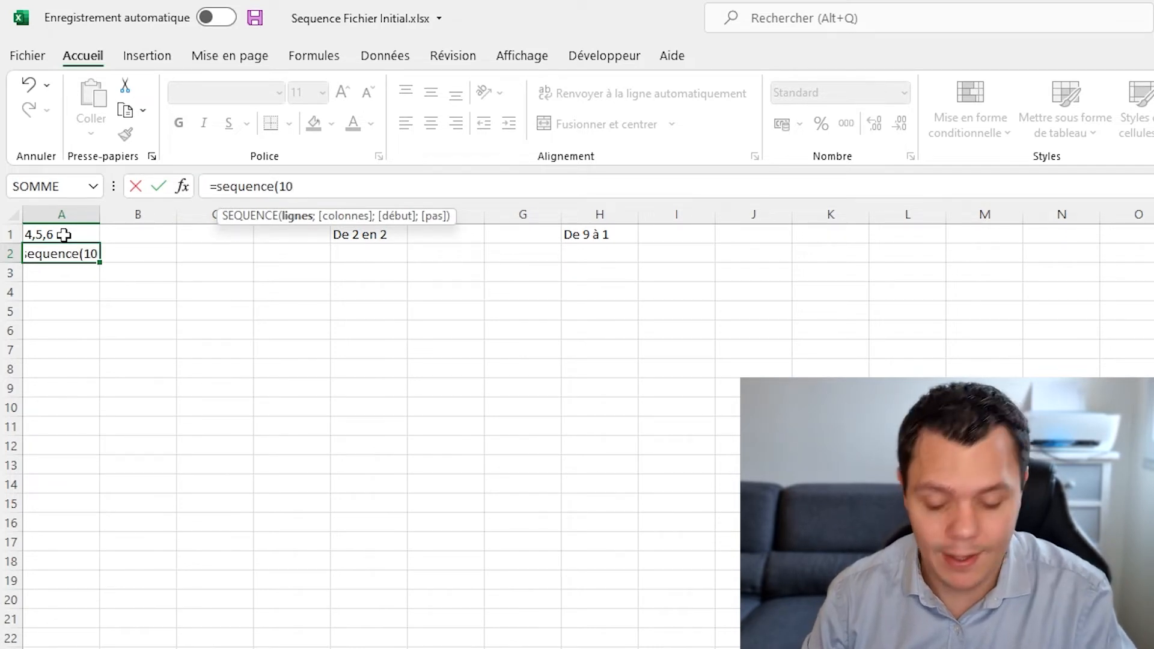
text(;)
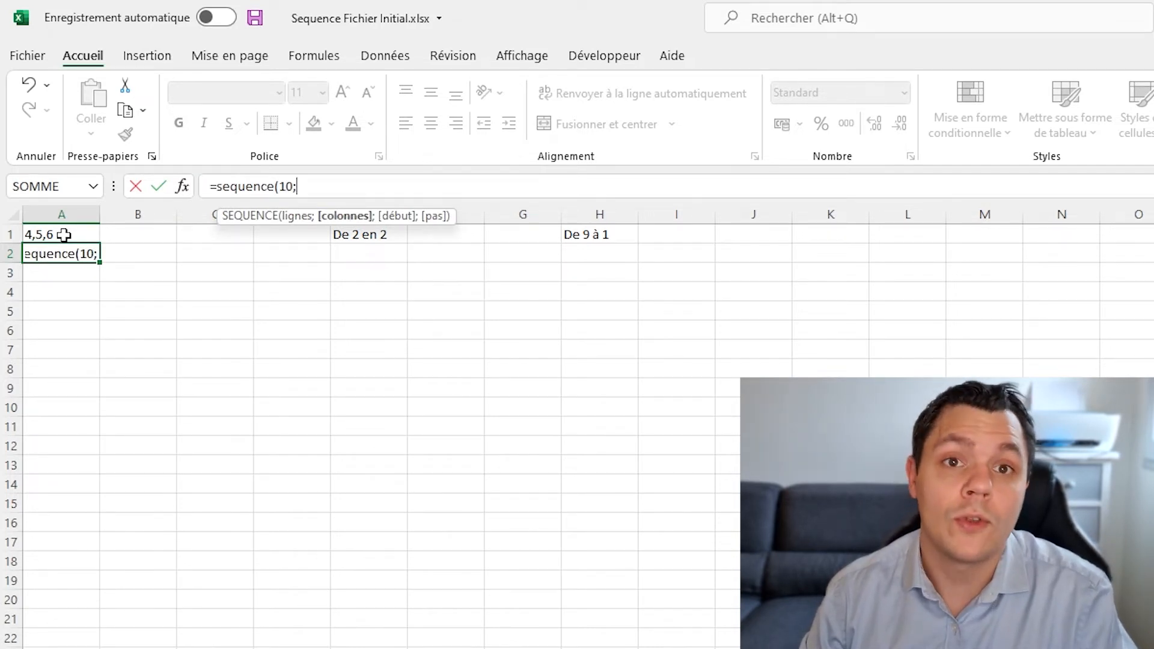
text(1)
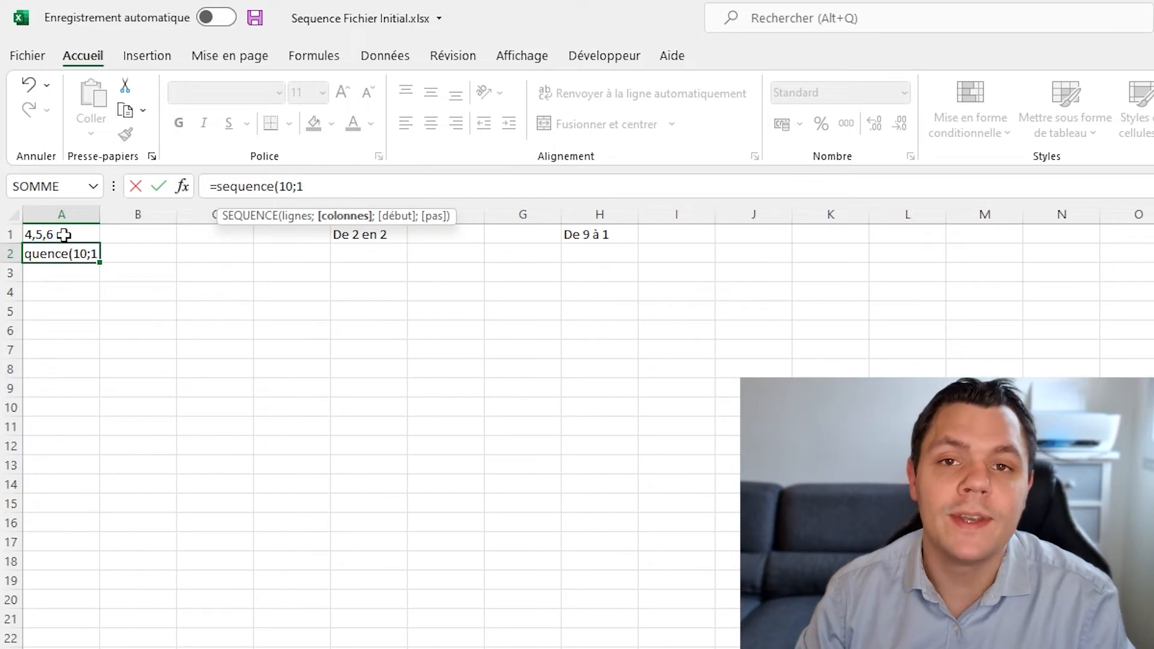
text(;)
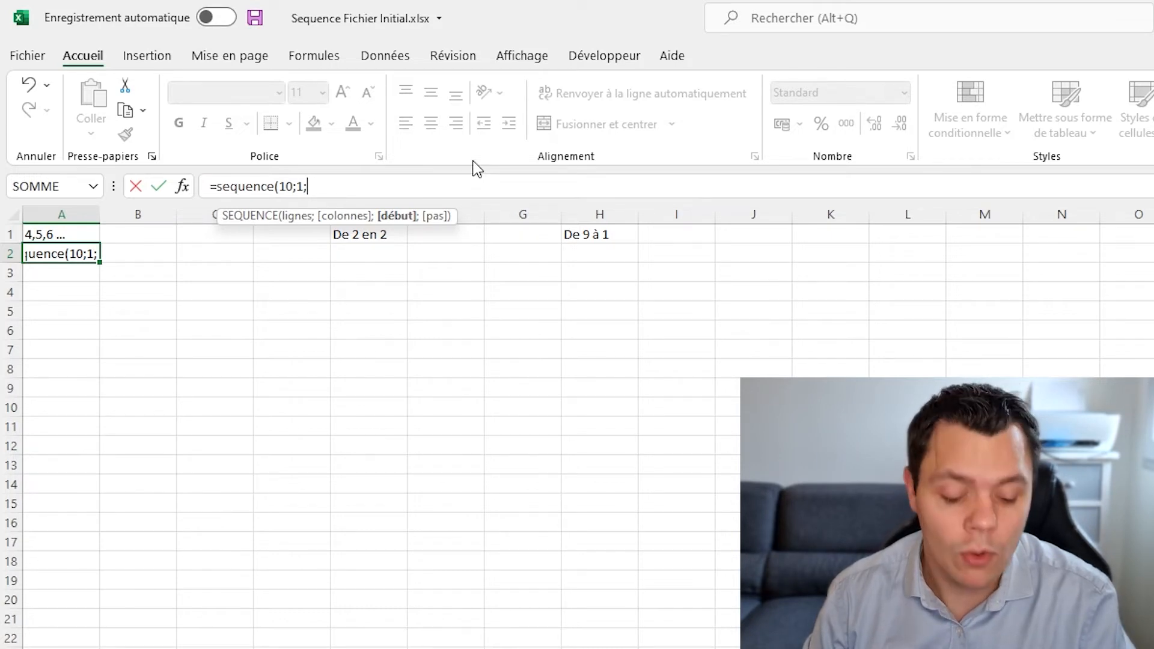
text(4)
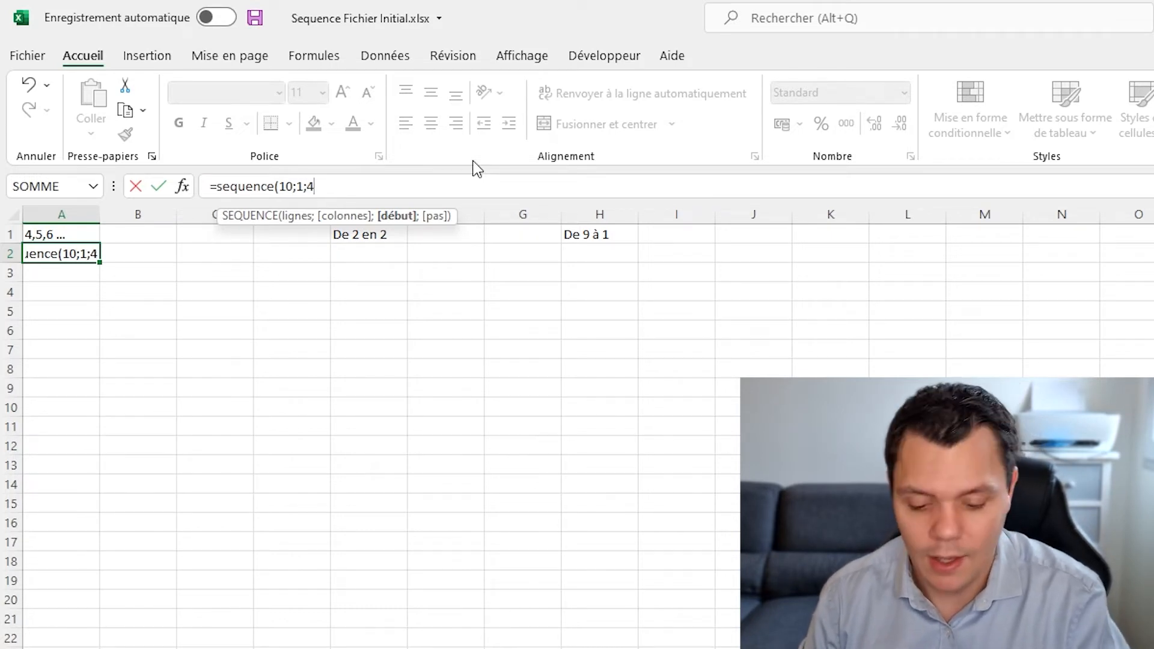
text())
key(Return)
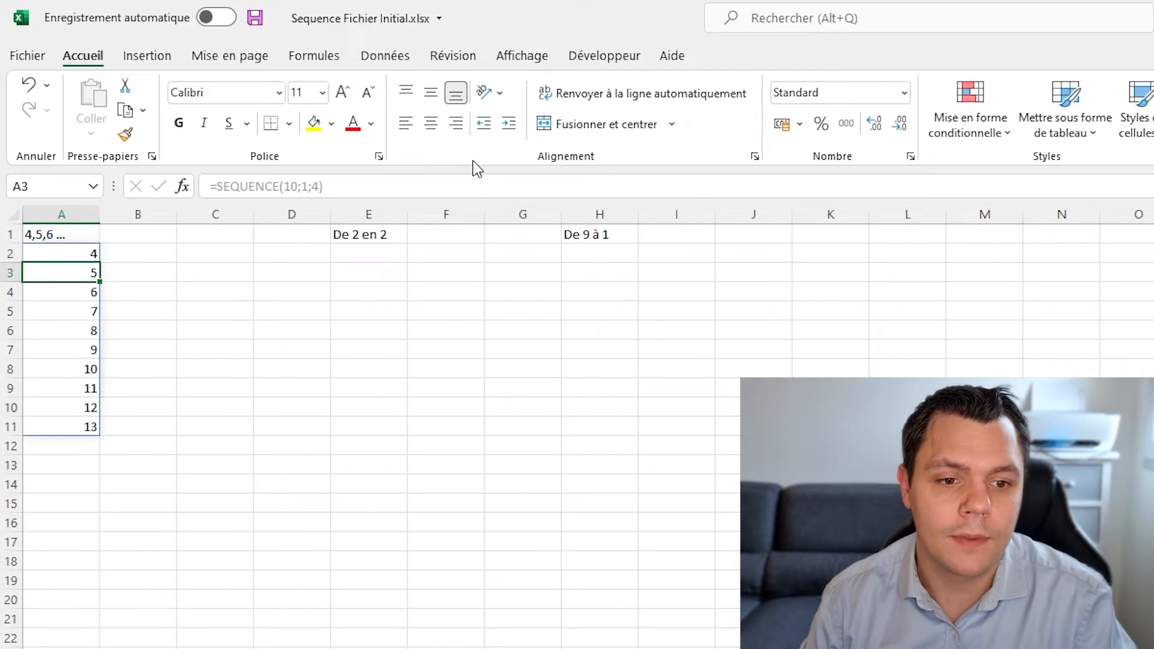
Step: Check the series in column A from its formula cell A2 down to its last cell
key(Up)
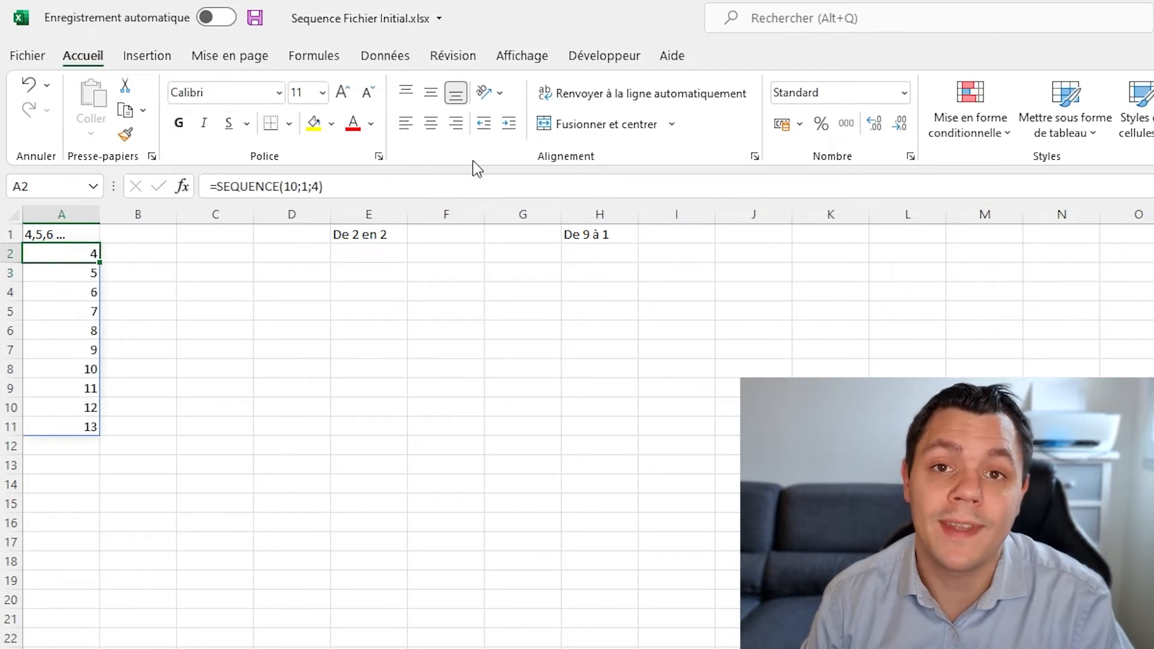
key(ctrl+Down)
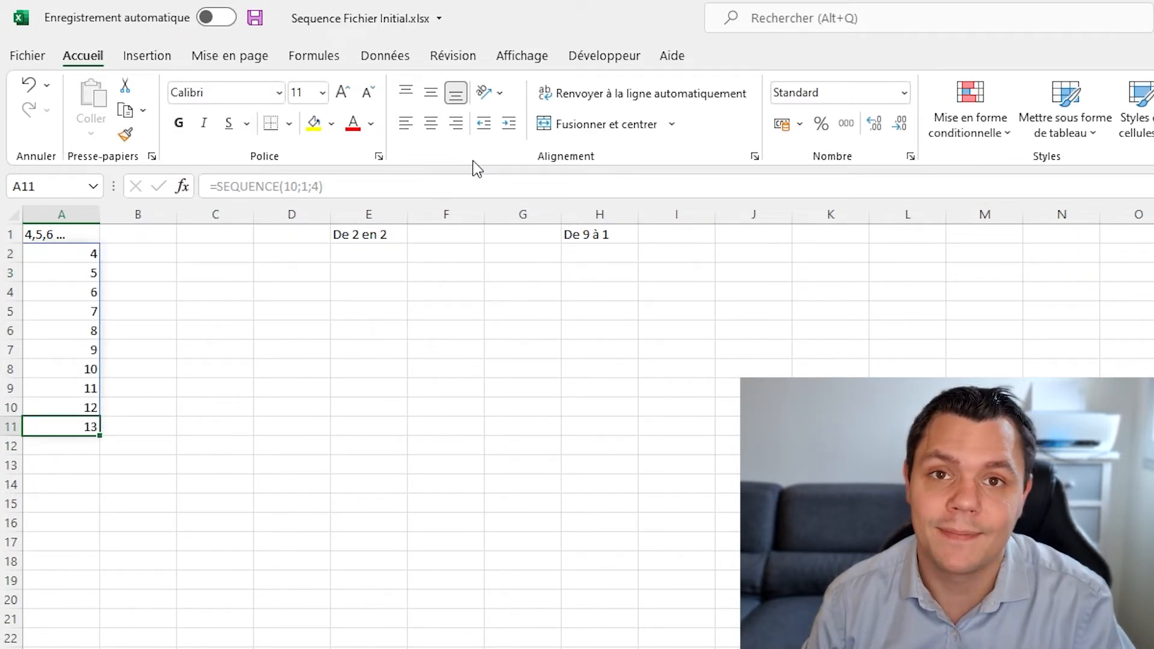
key(ctrl+Up)
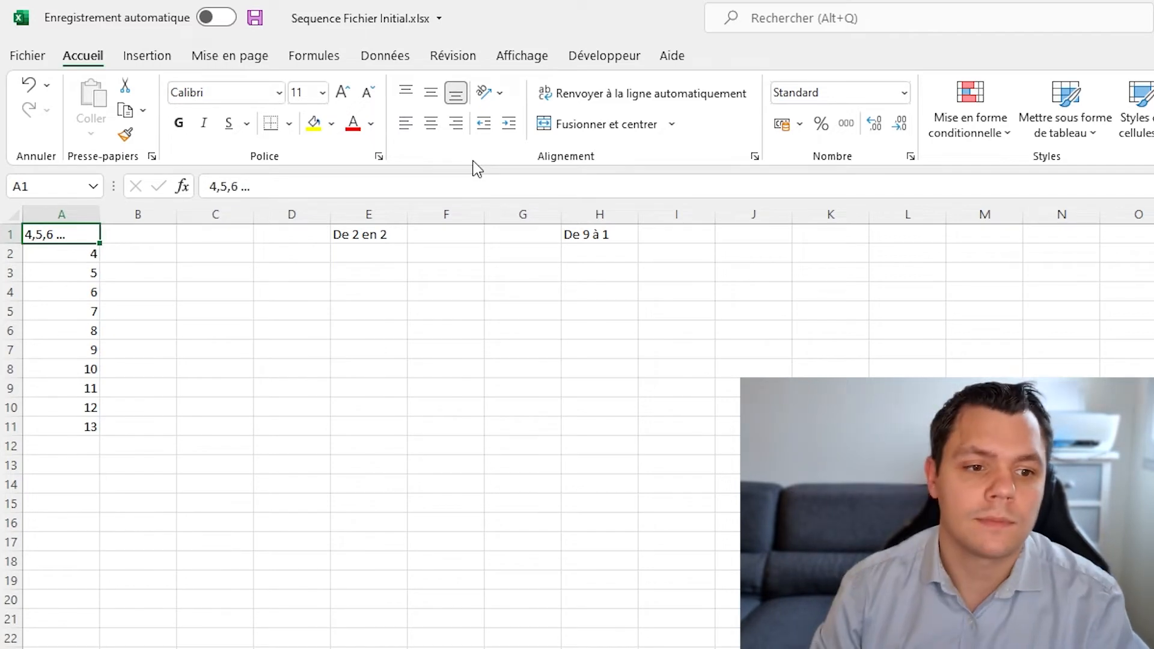
Step: Enter =SEQUENCE(10;1;2;2) in E2, under "De 2 en 2", for ten rows starting at 2 in steps of 2
key(ctrl+Right)
key(Down)
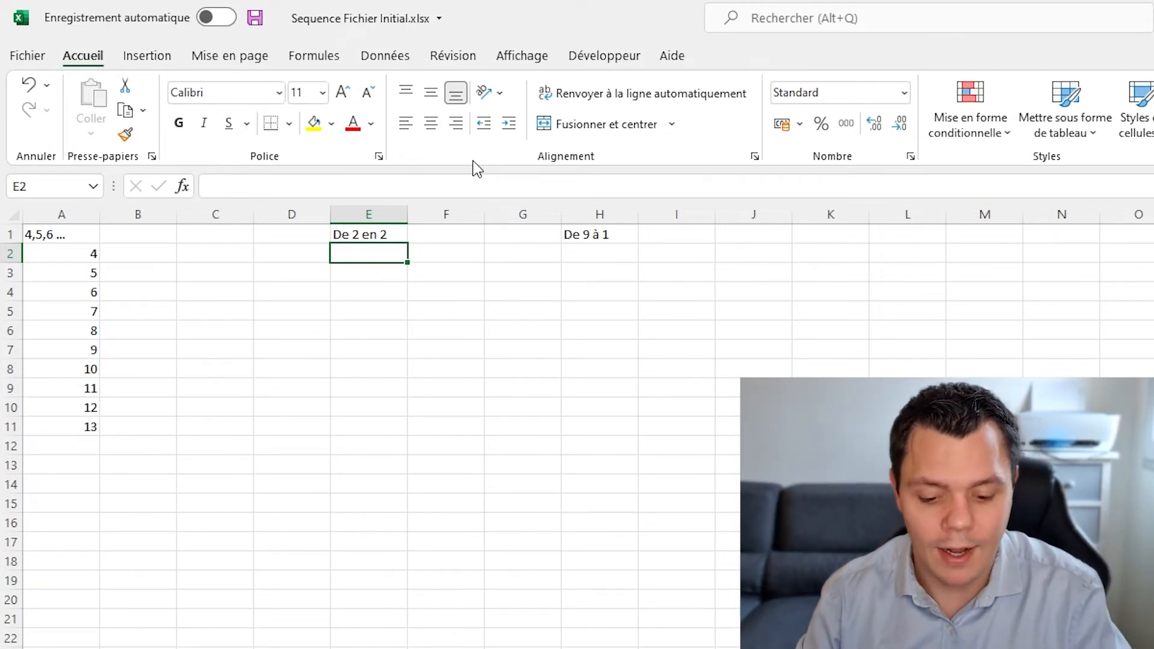
text(=seqie)
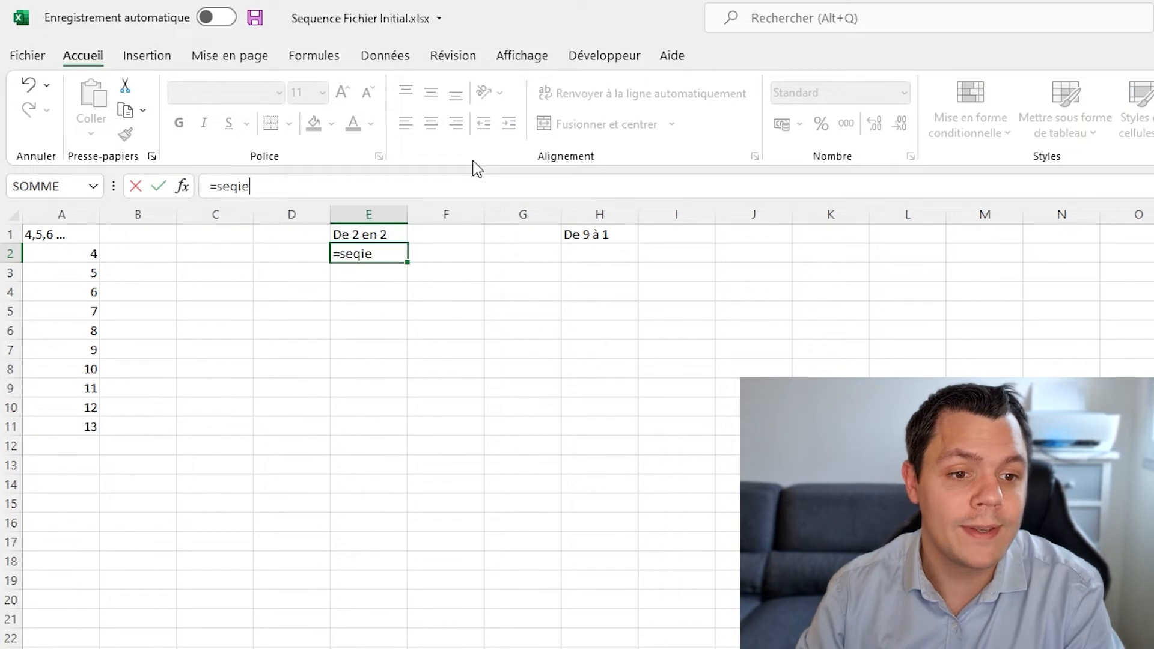
key(BackSpace)
key(BackSpace)
text(uence()
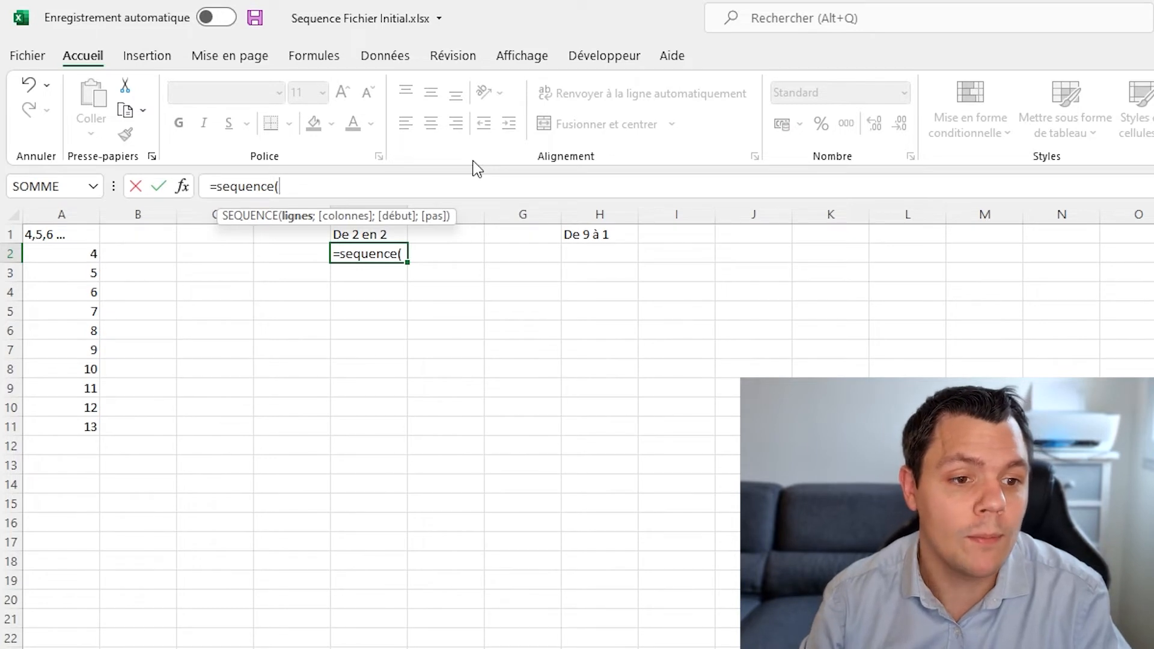
text(10)
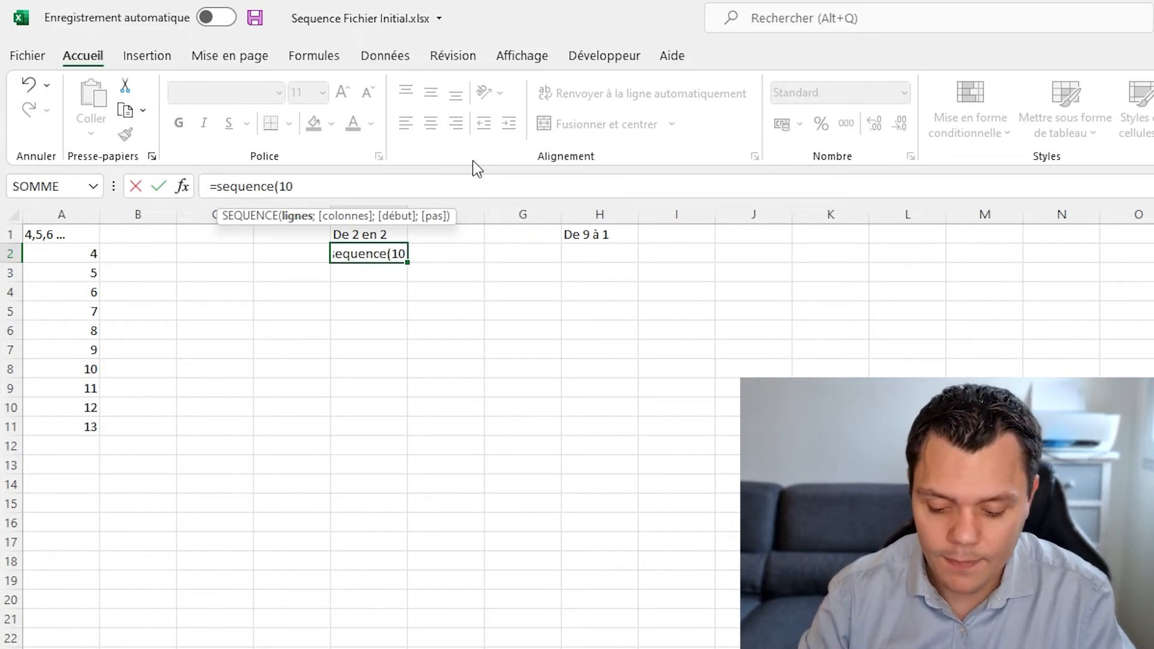
text(;1)
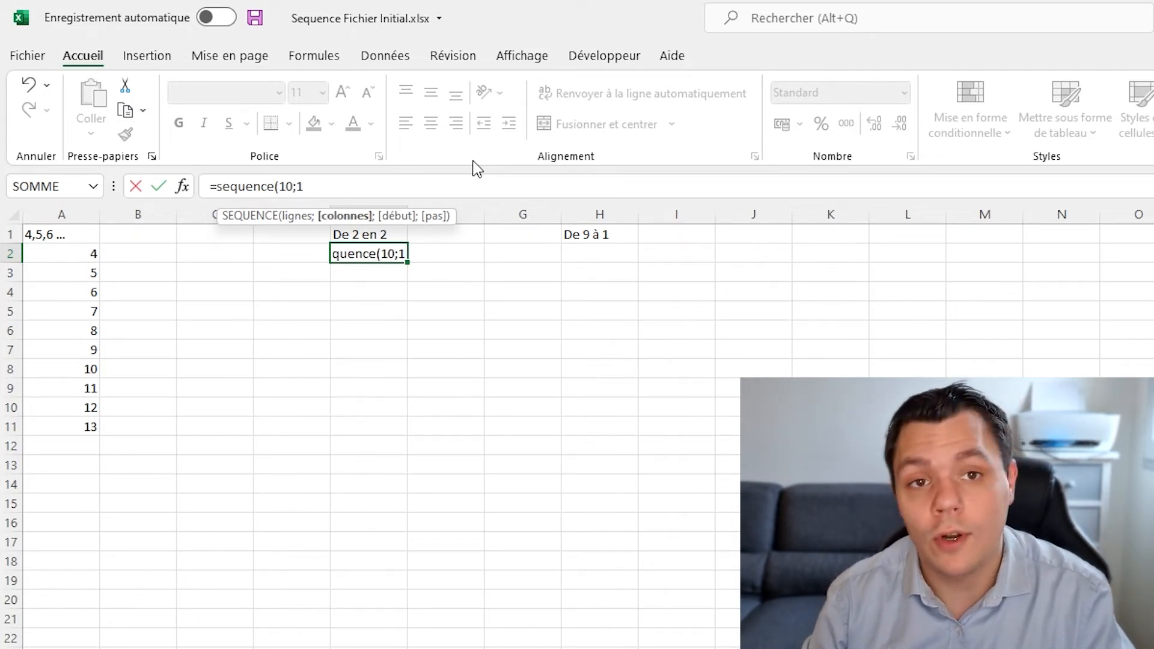
text(;)
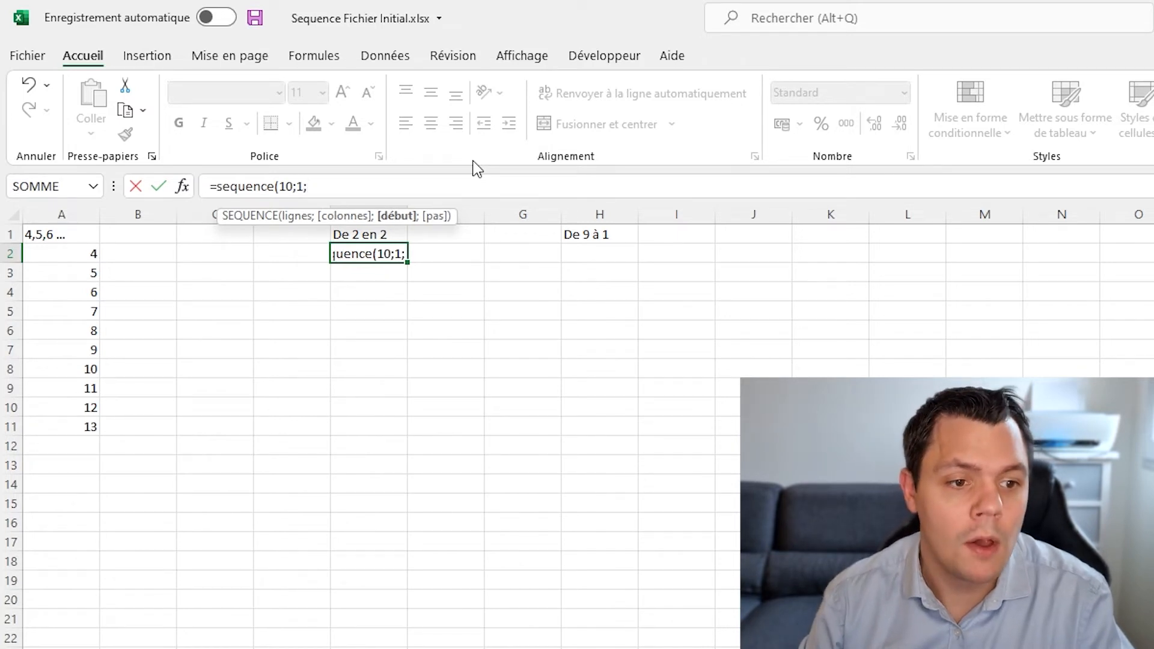
text(2)
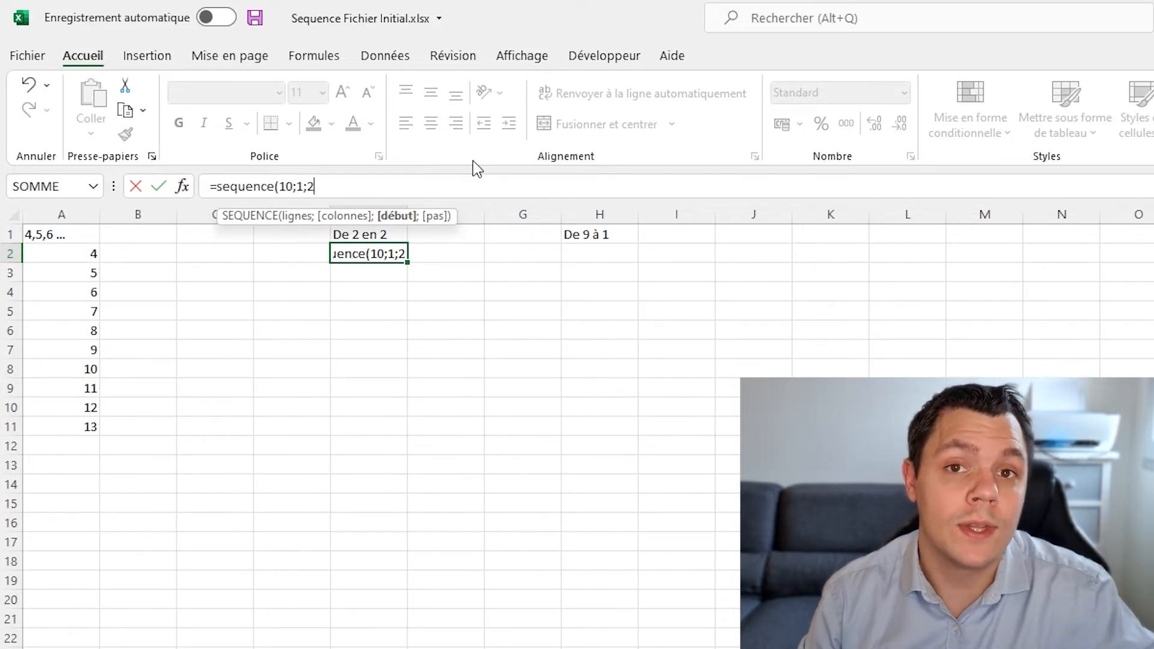
text(;)
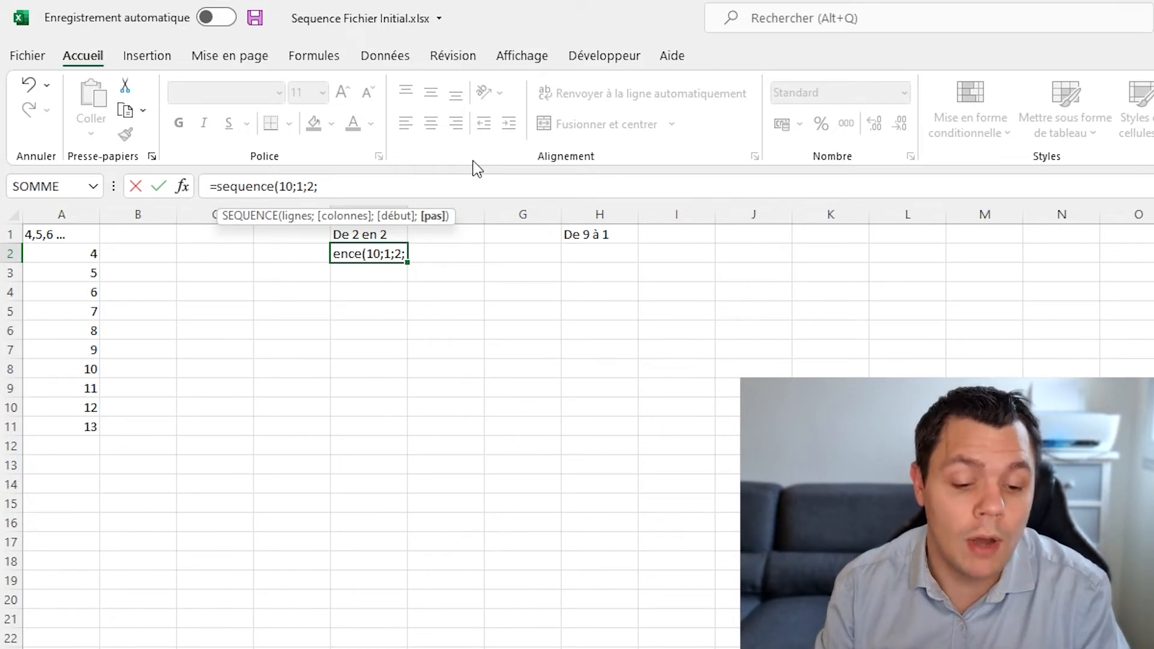
text(2)
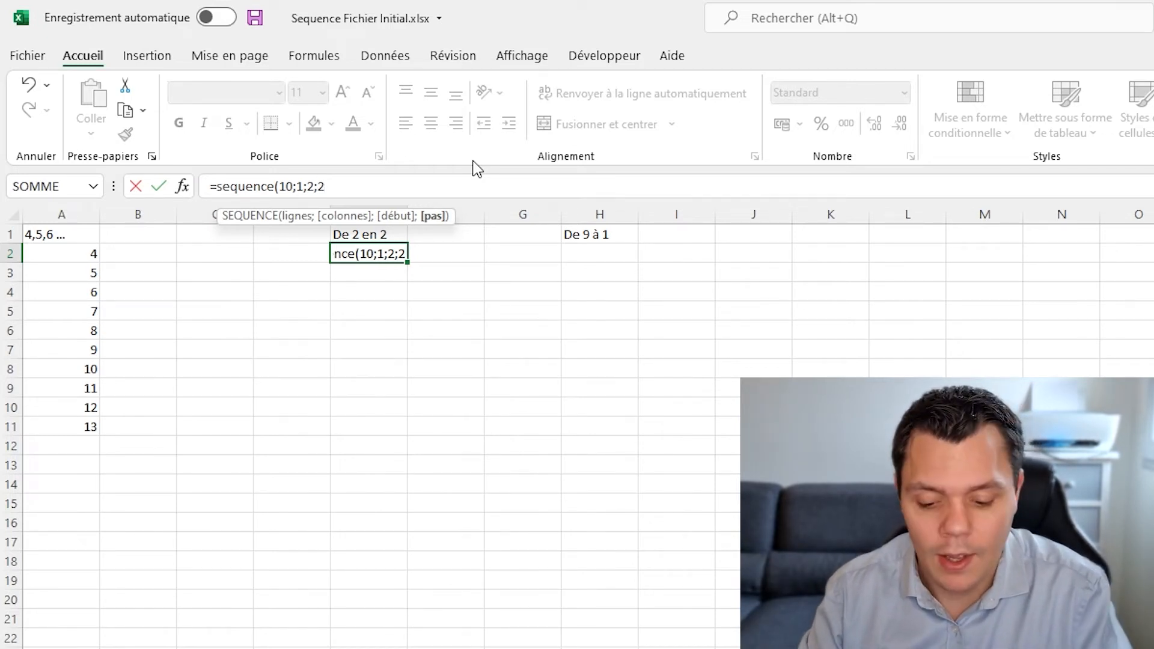
text())
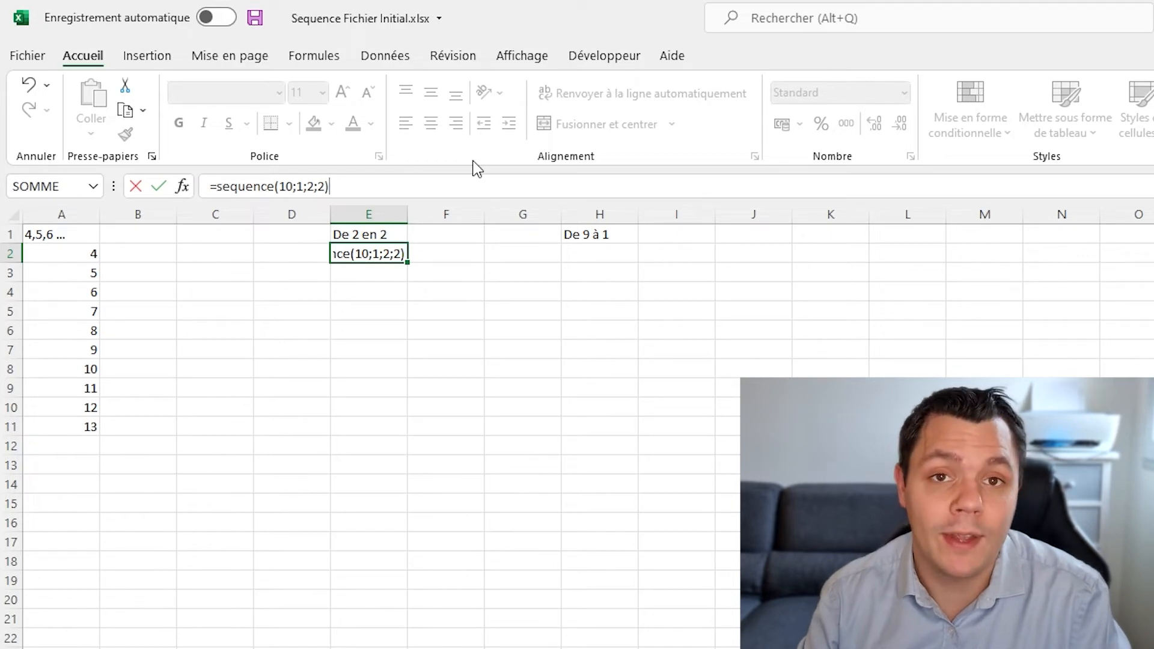
key(Return)
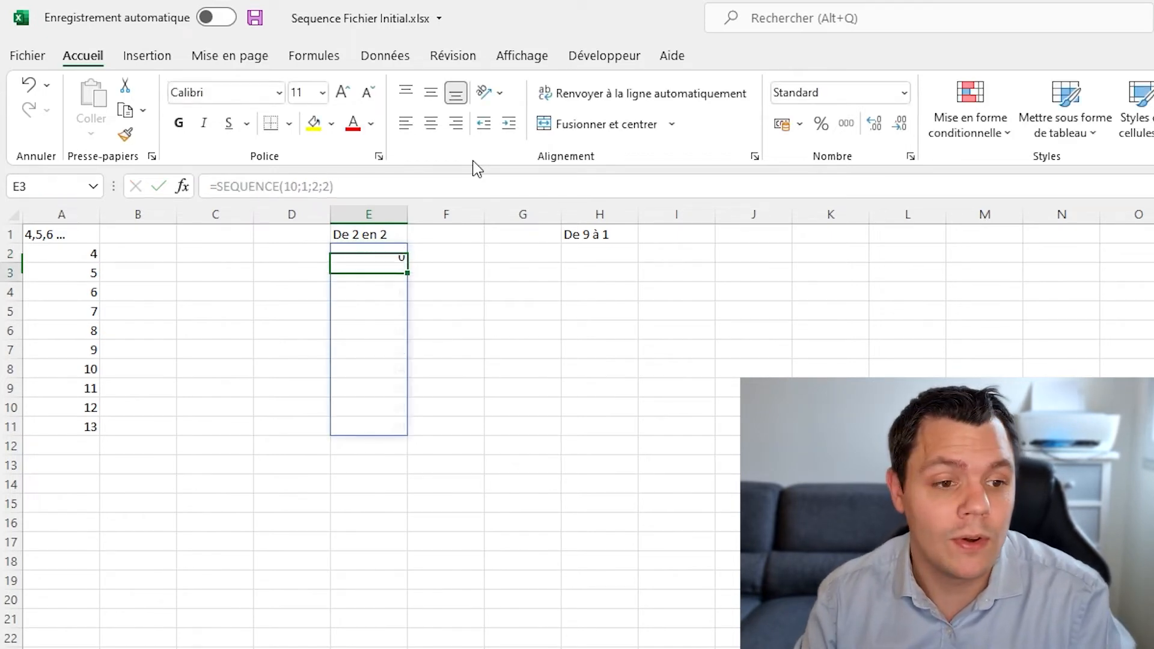
key(Up)
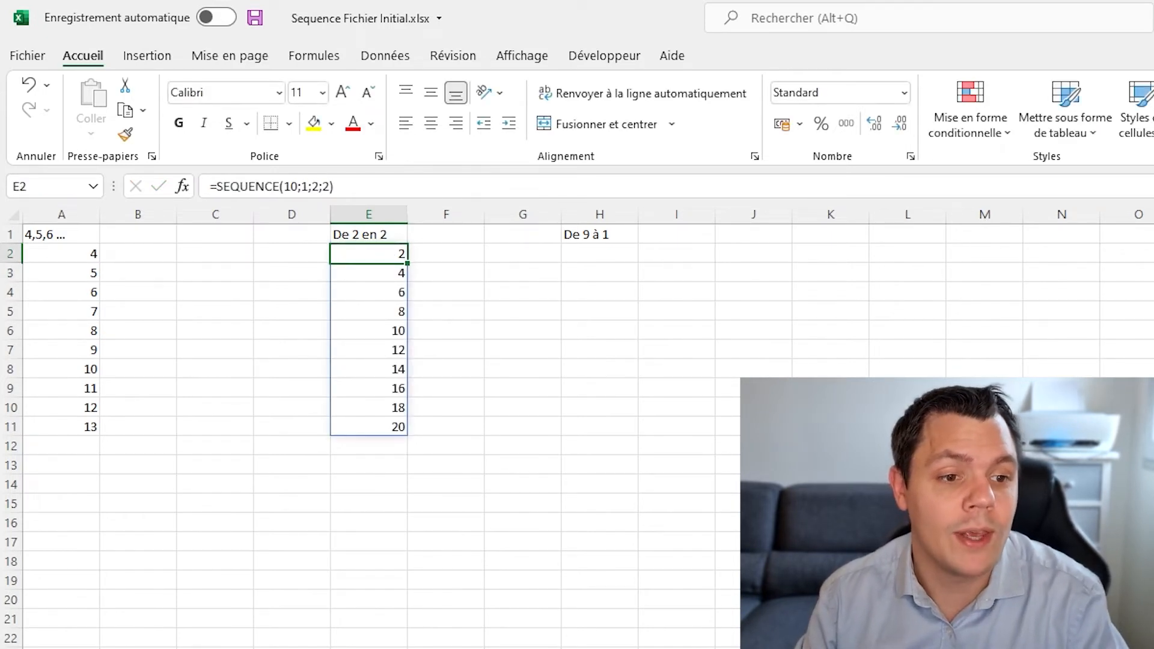
Step: Check the step-2 series in column E from its formula cell E2 down to its last cell
key(Down)
key(Down)
key(Down)
key(Down)
key(Down)
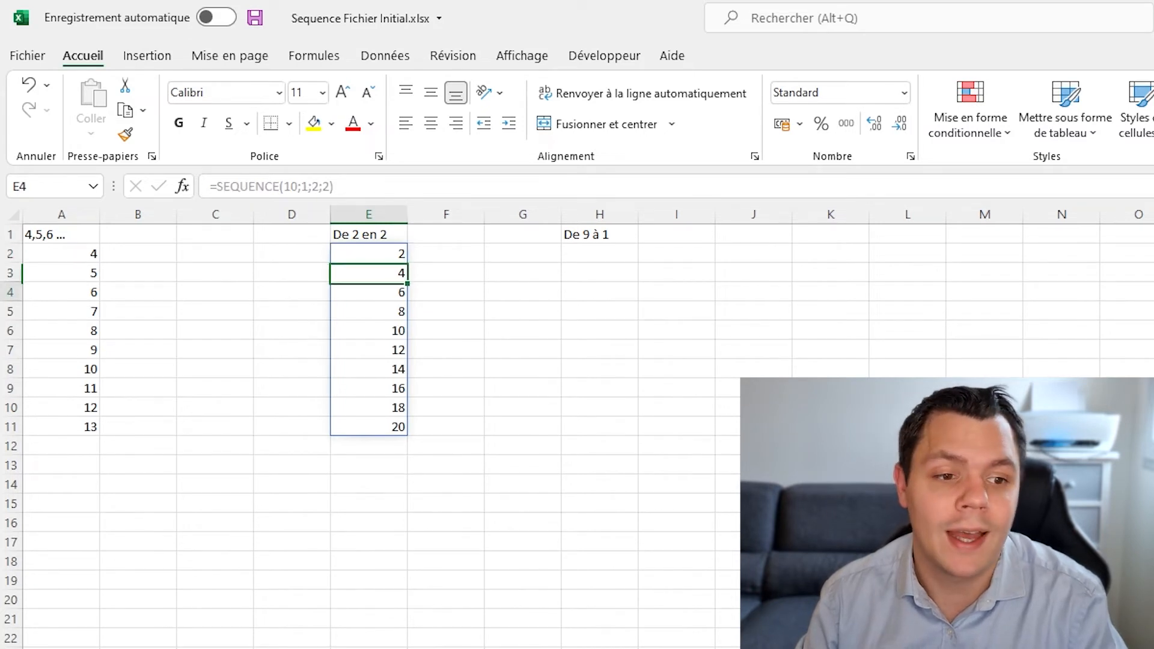
key(Down)
key(Down)
key(Down)
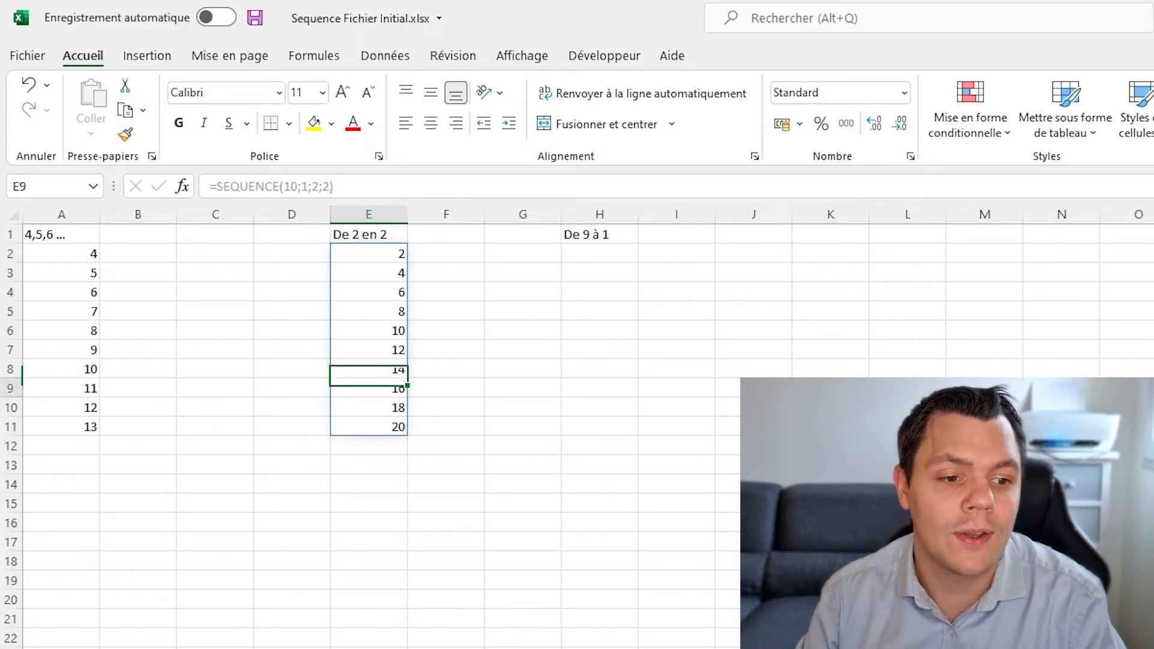
key(Down)
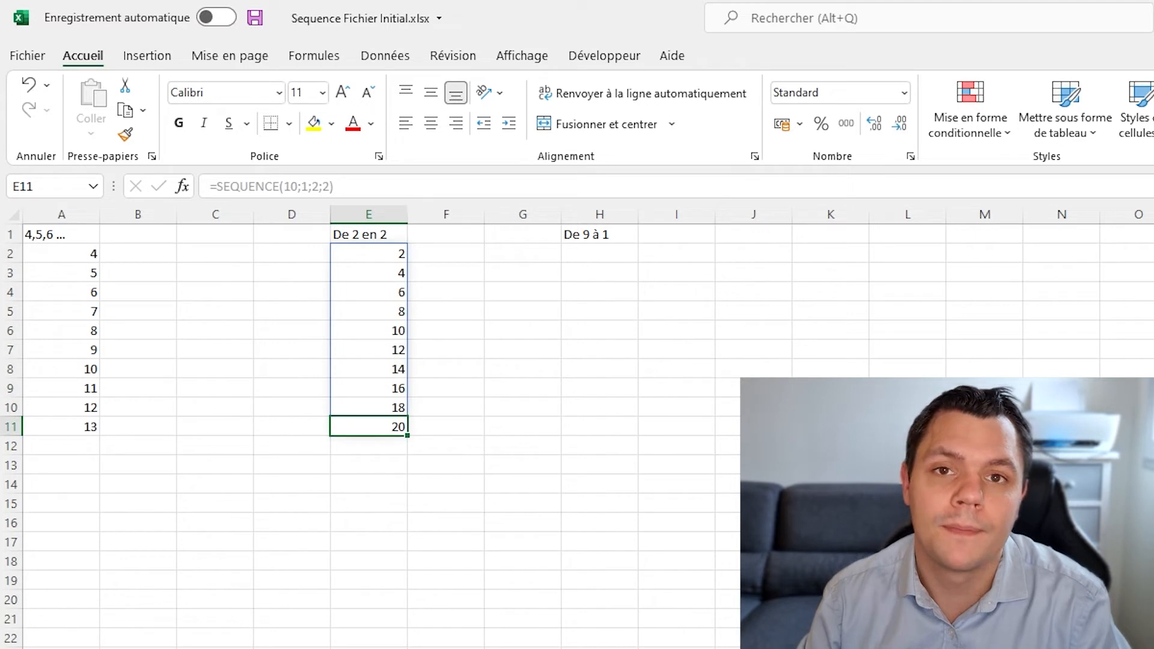
Step: Select the empty cell H2 under the "De 9 à 1" heading
key(ctrl+Up)
key(ctrl+Right)
key(Down)
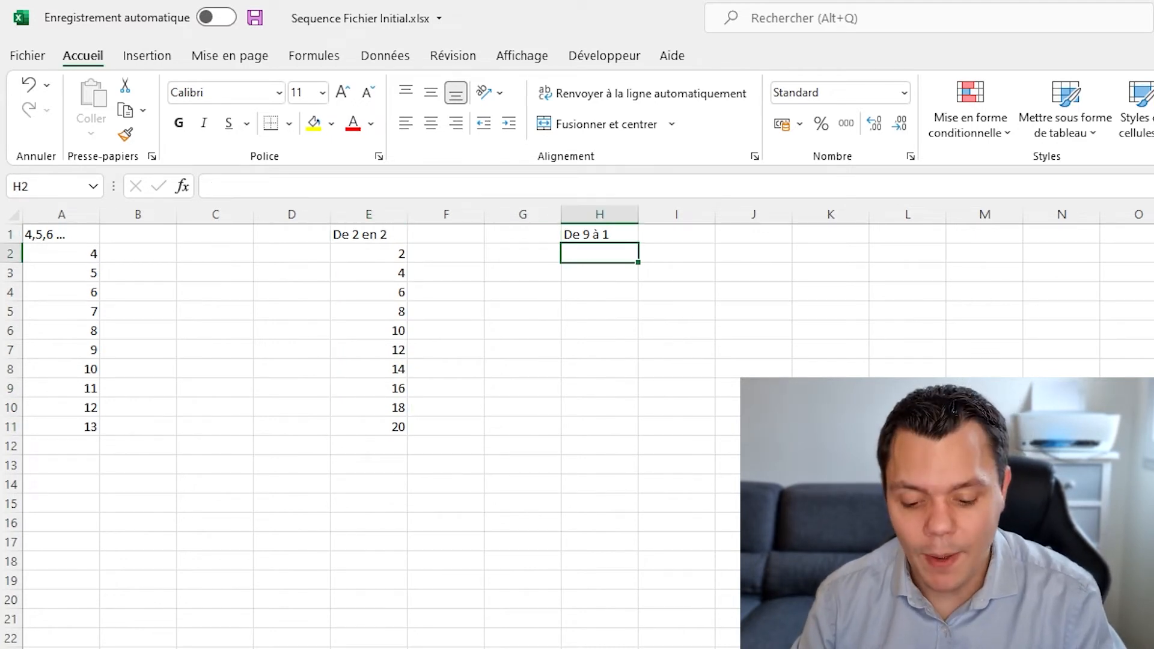
text(=s)
key(BackSpace)
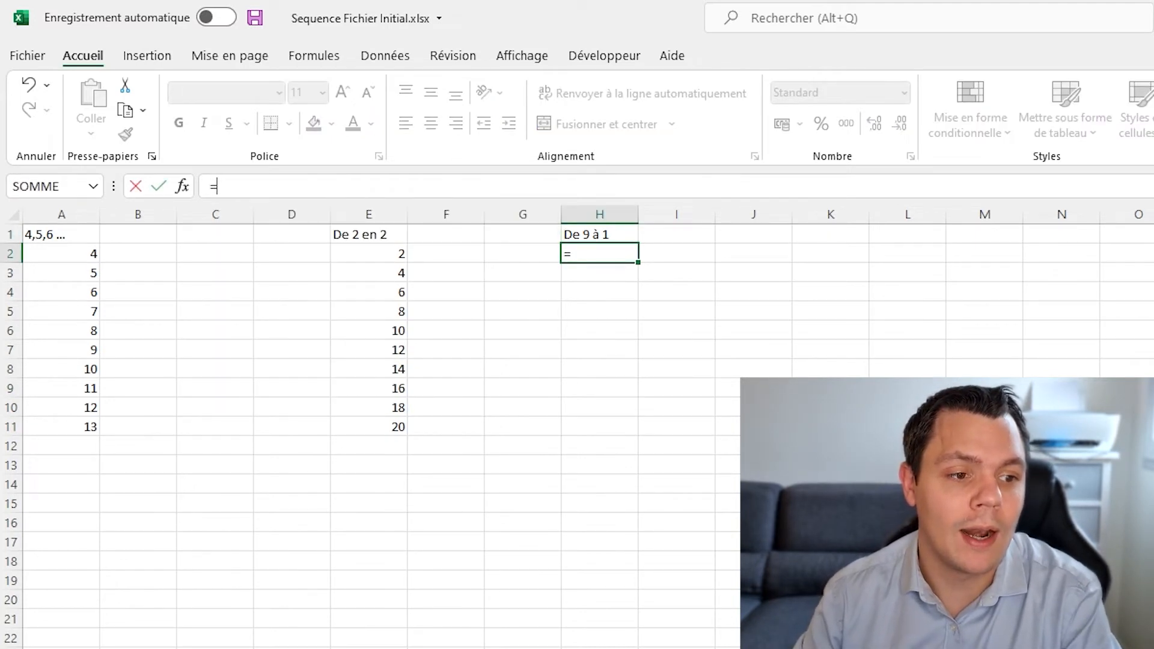
key(Escape)
key(Up)
key(Down)
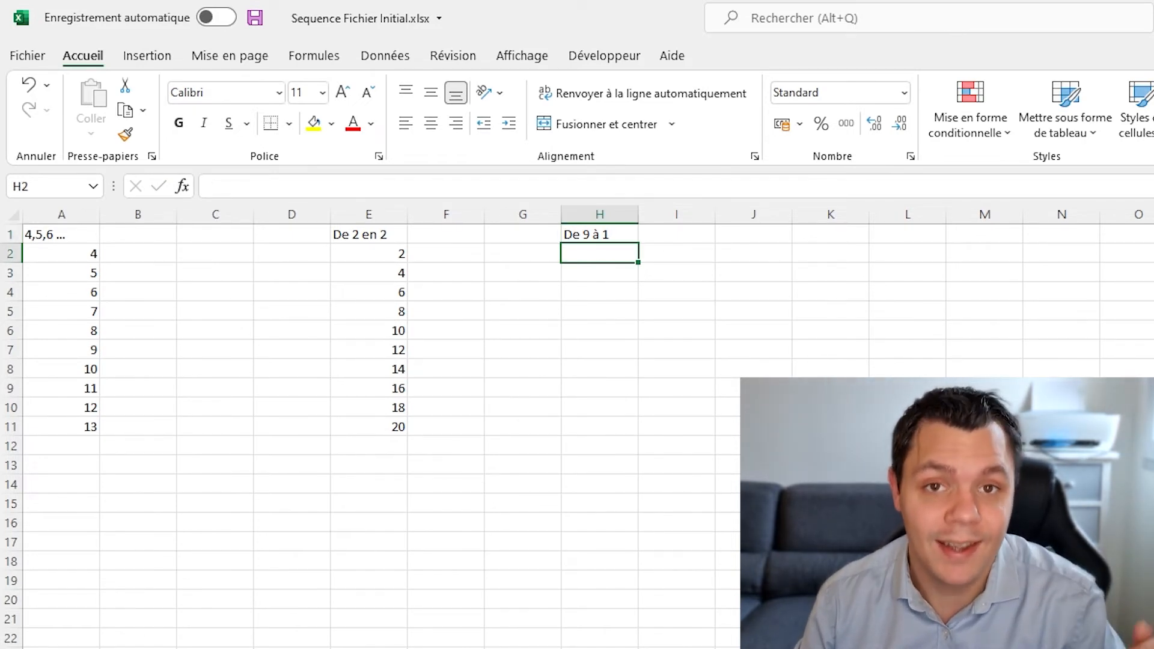
Step: Enter =SEQUENCE(9;1;9;-1) in H2 for a nine-row series descending from 9 in steps of -1
text(=)
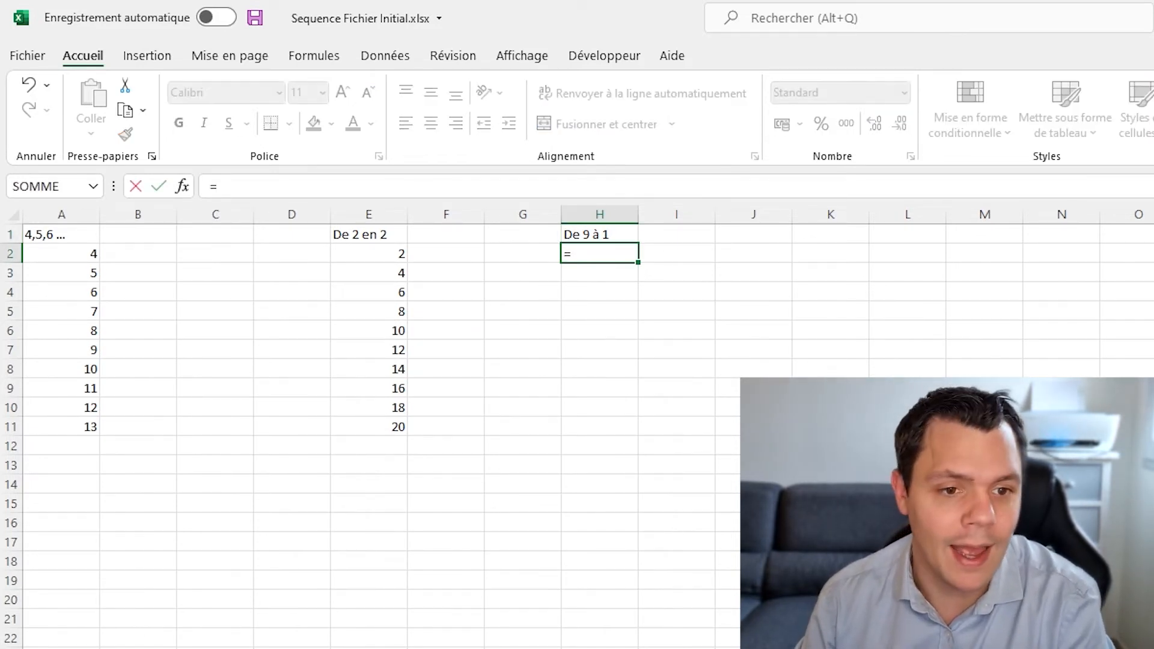
text(sequenc)
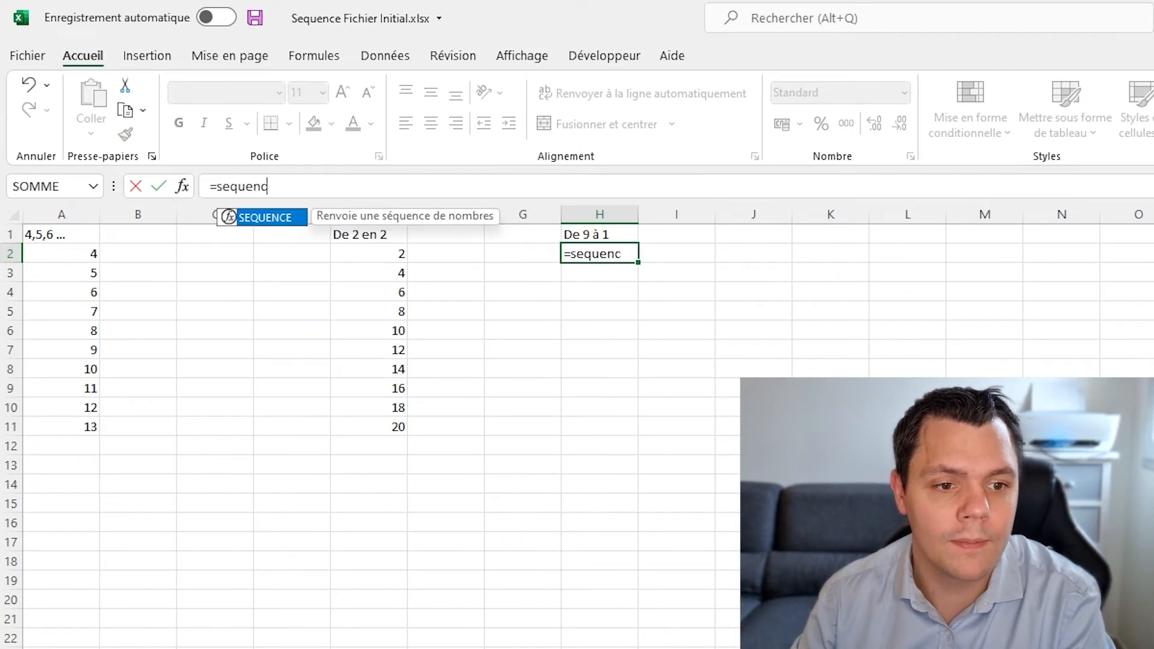
text(e()
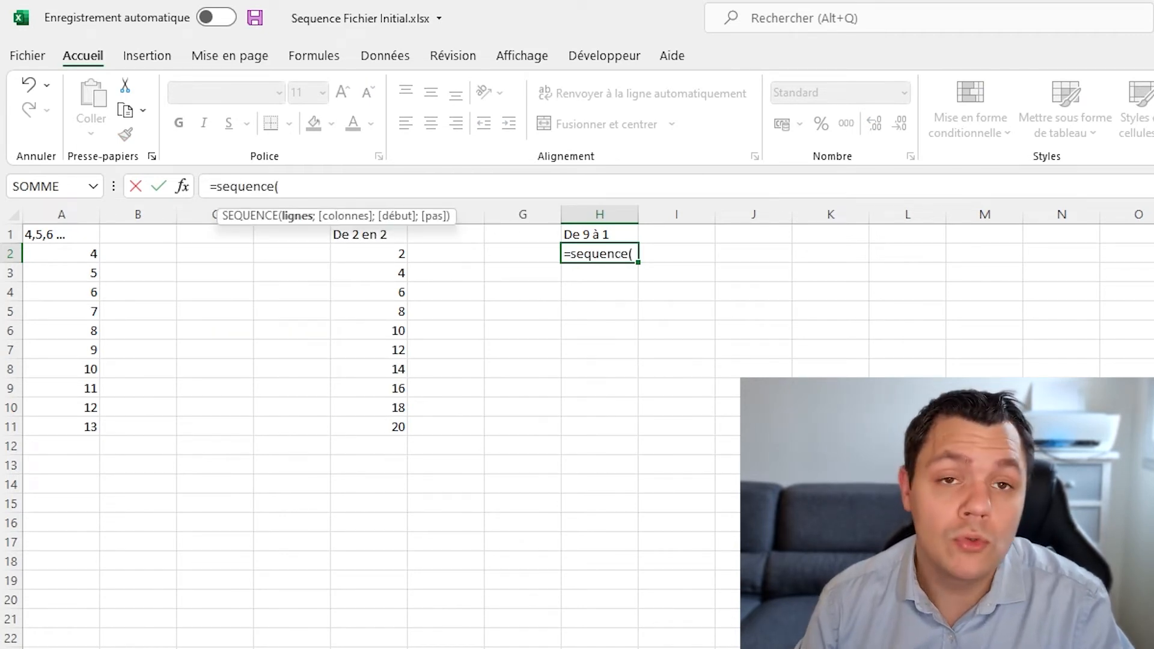
text(10)
key(BackSpace)
key(BackSpace)
text(9)
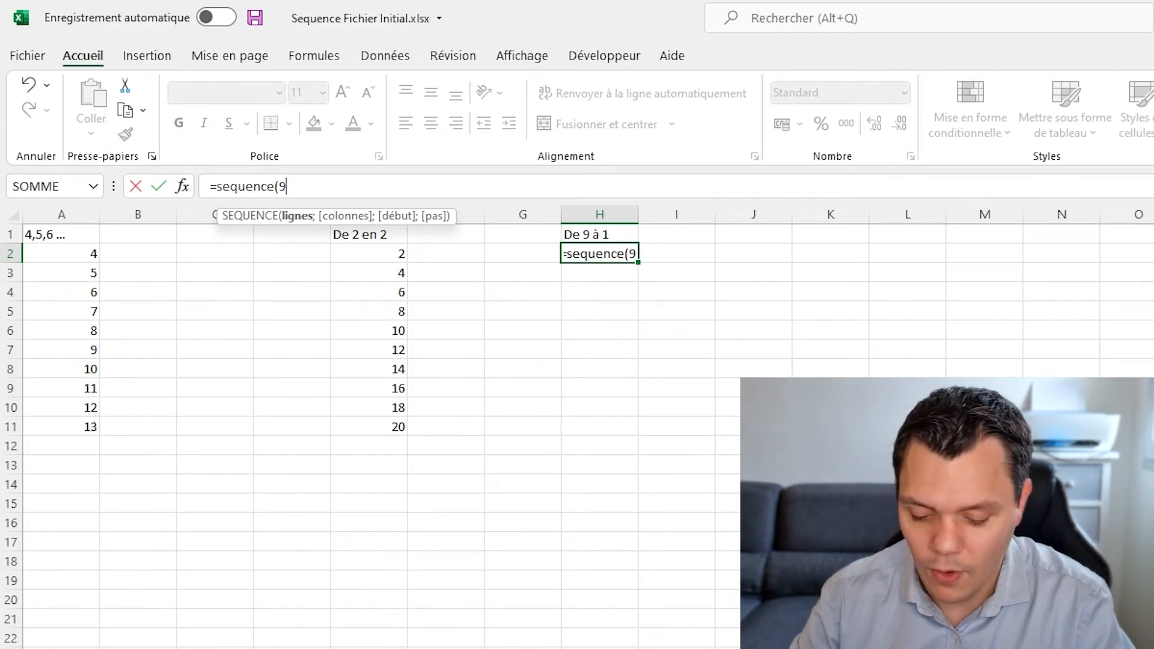
text(;)
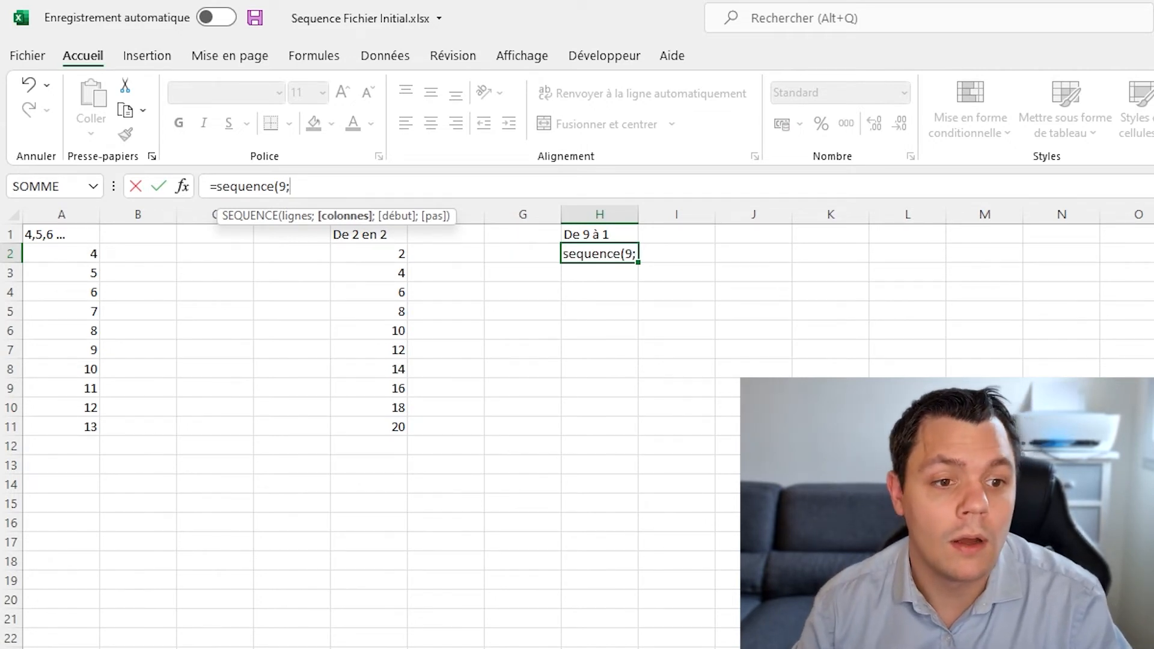
text(1)
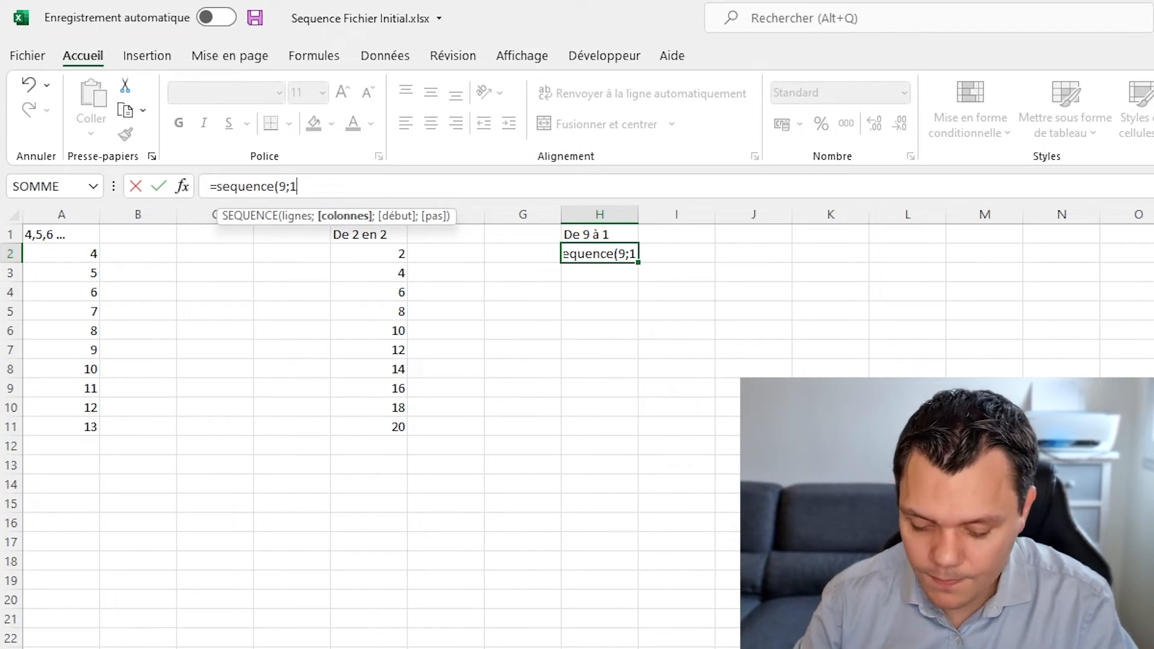
text(;)
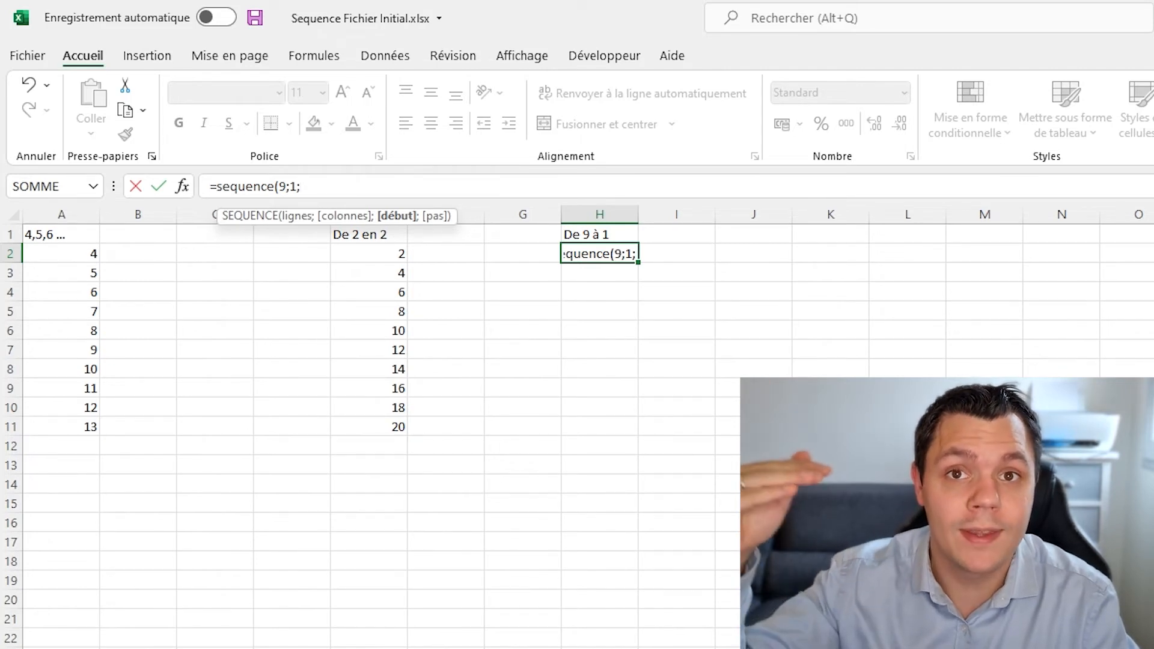
text(9)
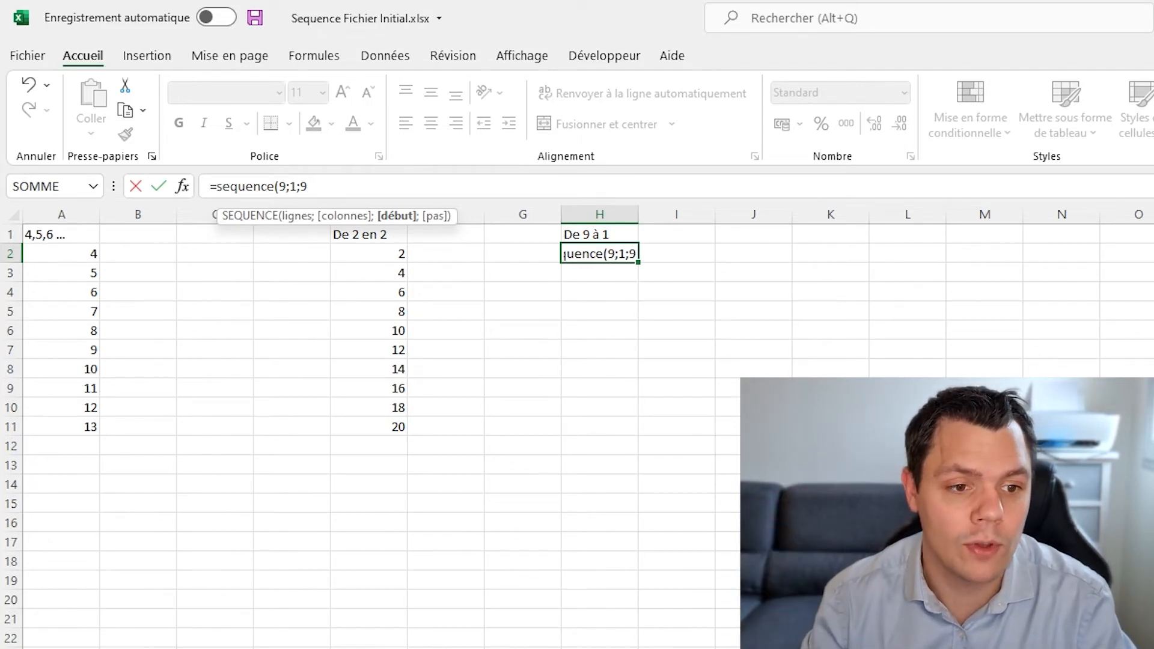
text(;)
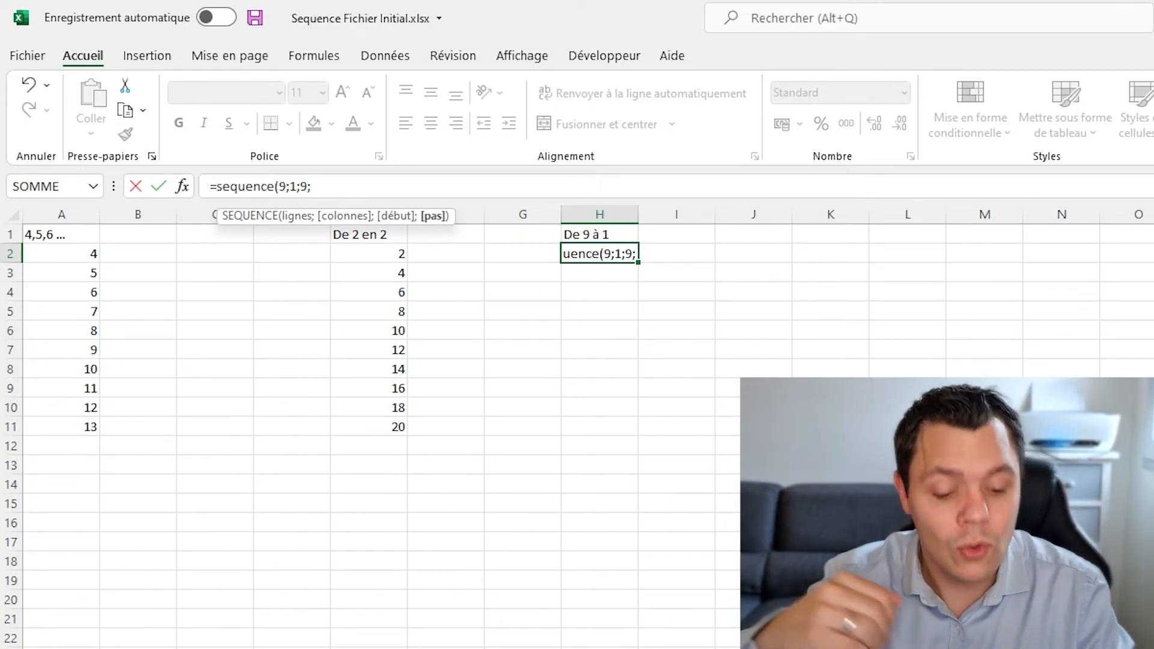
text(-1))
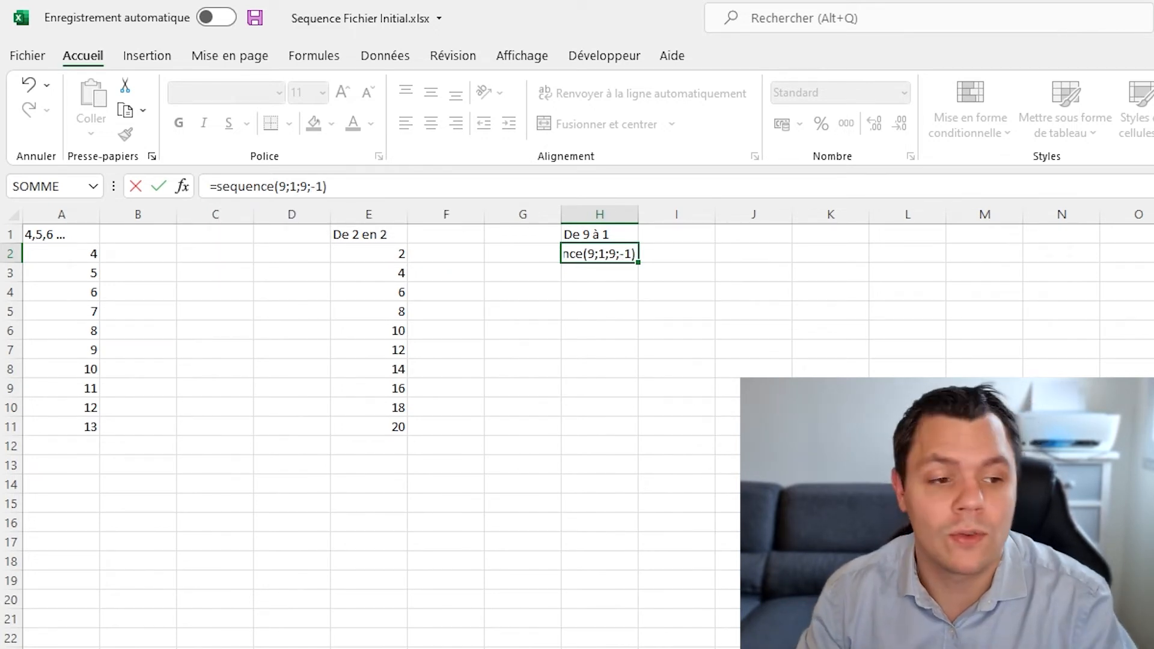
key(ctrl+Return)
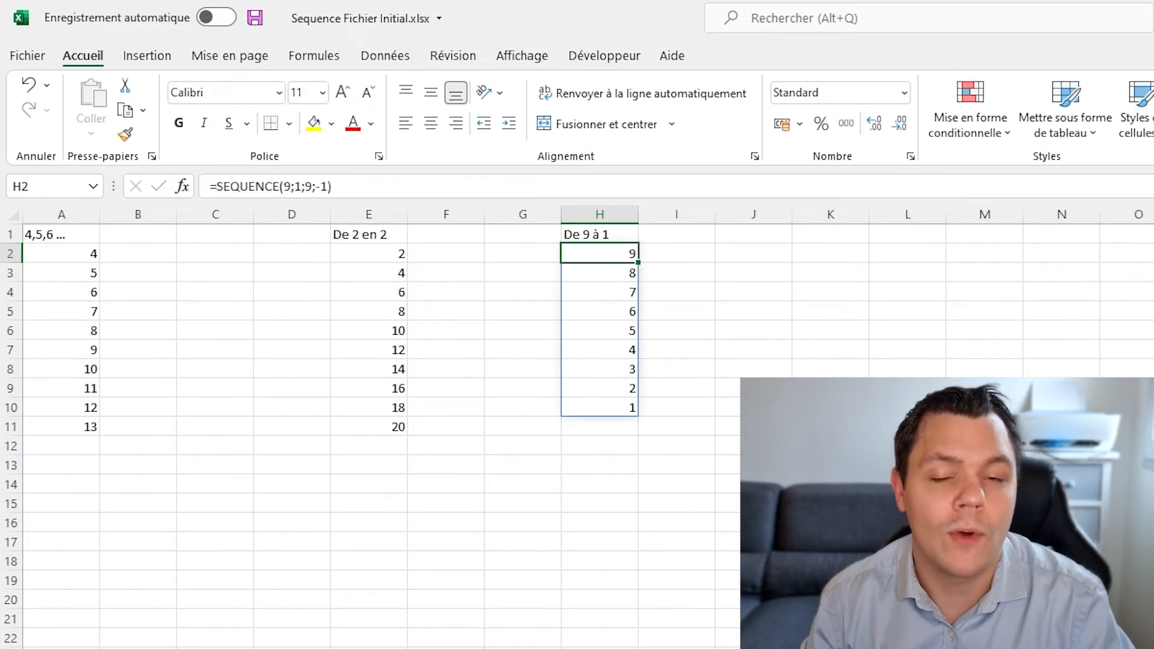
Step: Check the descending series in column H cell by cell down to its last value
key(Down)
key(Down)
key(Down)
key(Down)
key(Down)
key(Down)
key(Down)
key(Down)
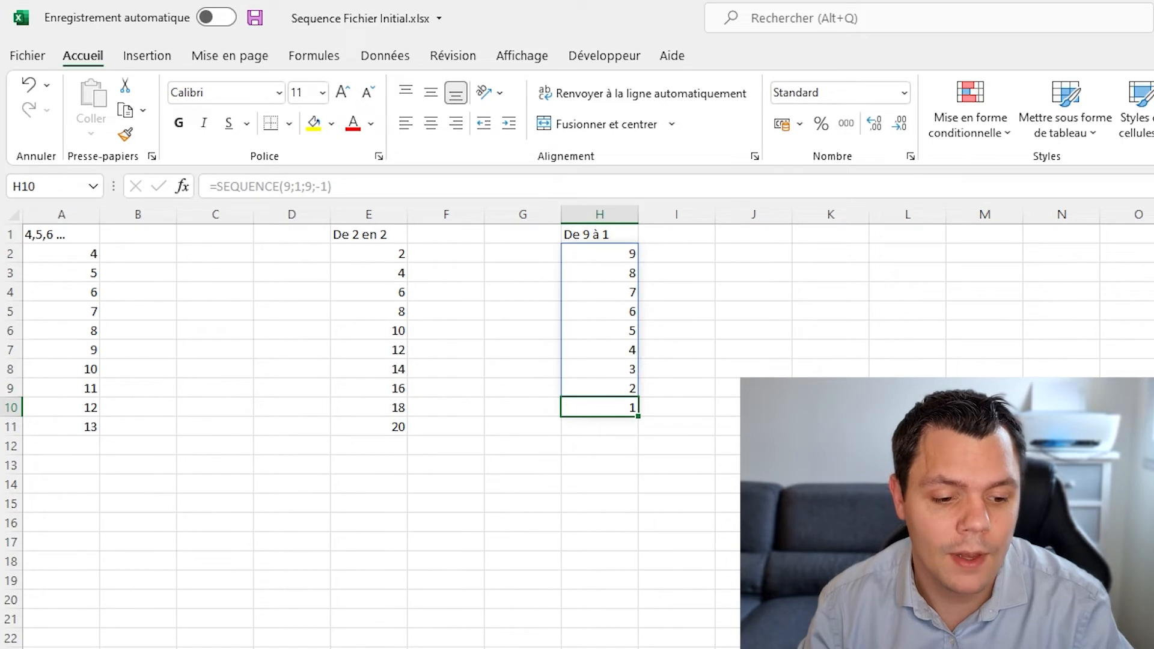
Step: On the "Tableau de nombre" sheet, enter =SEQUENCE(3;3) in A3 for a table of three rows and three columns
key(ctrl+Page_Down)
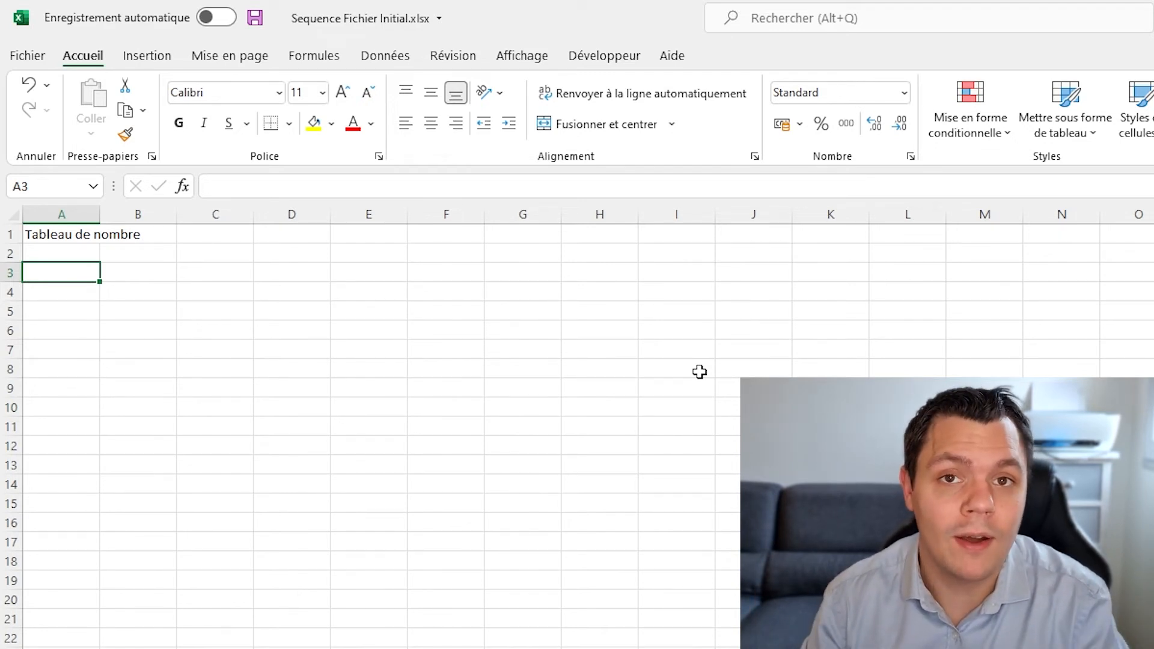
text(=s)
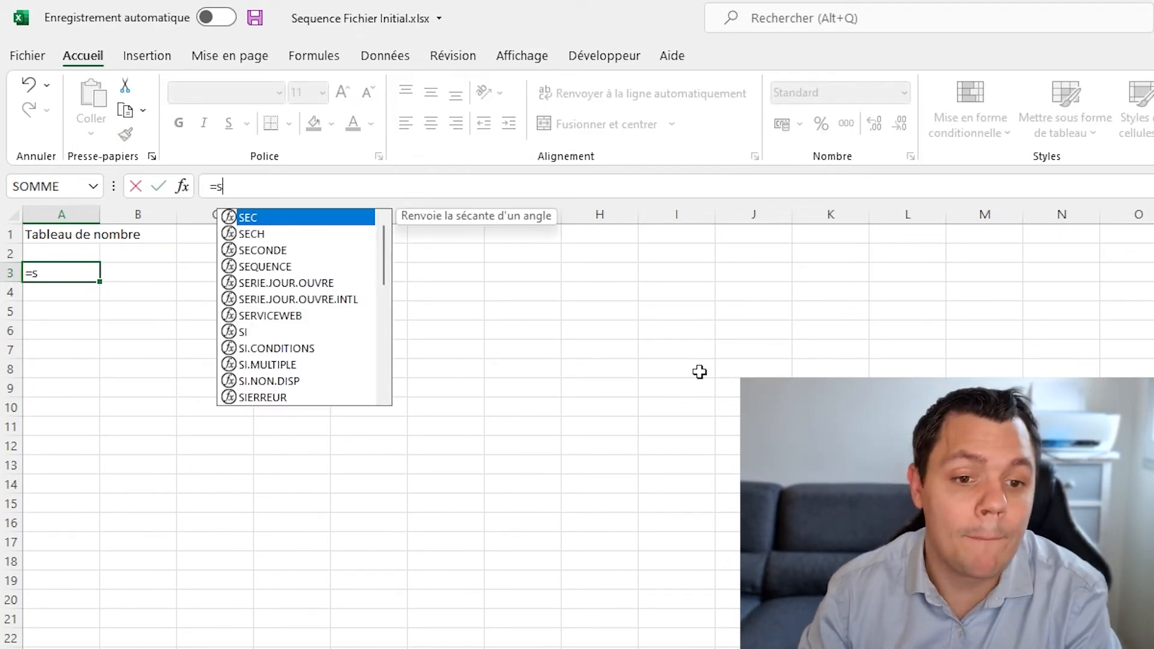
text(equen)
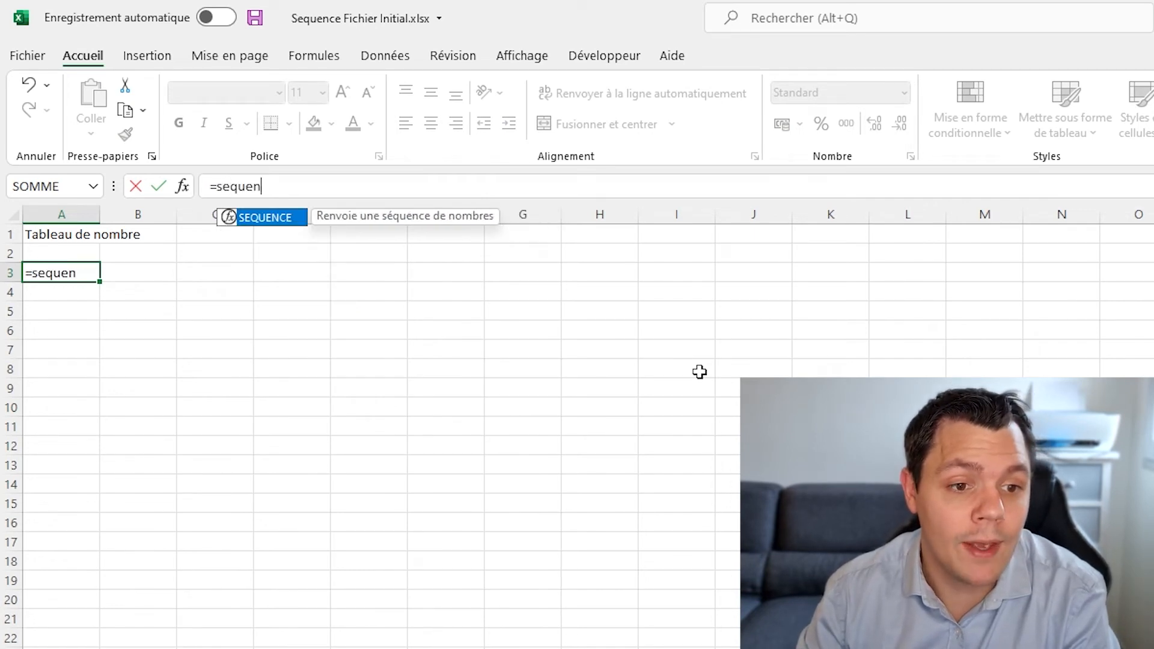
text(ce()
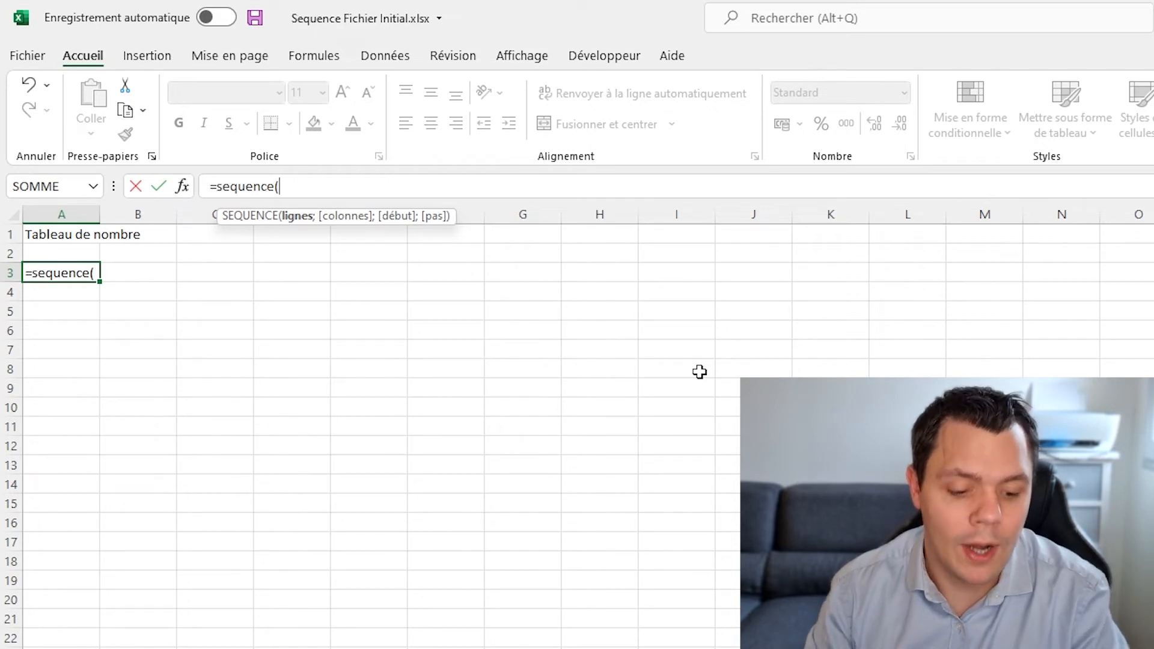
text(3)
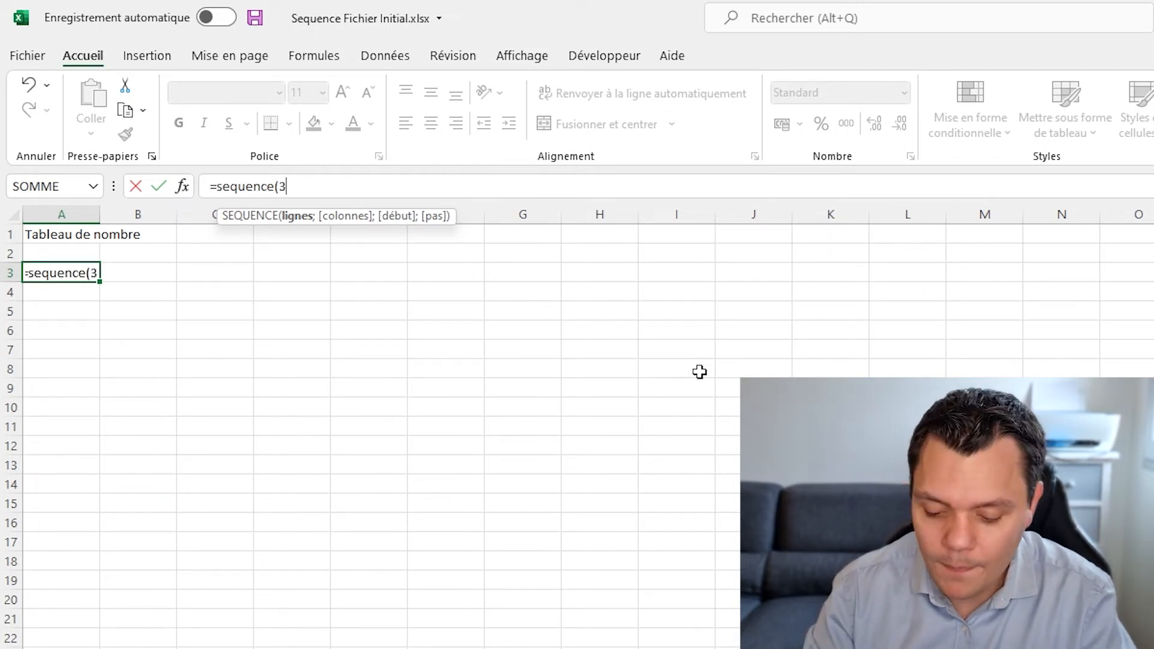
text(;)
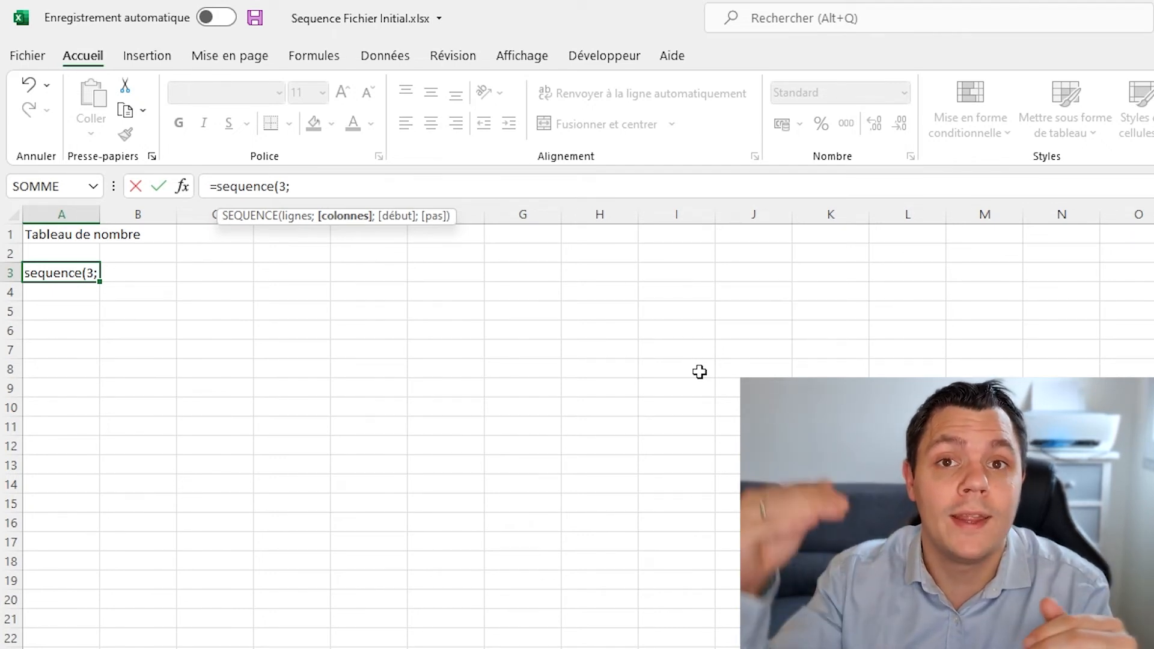
text(3)
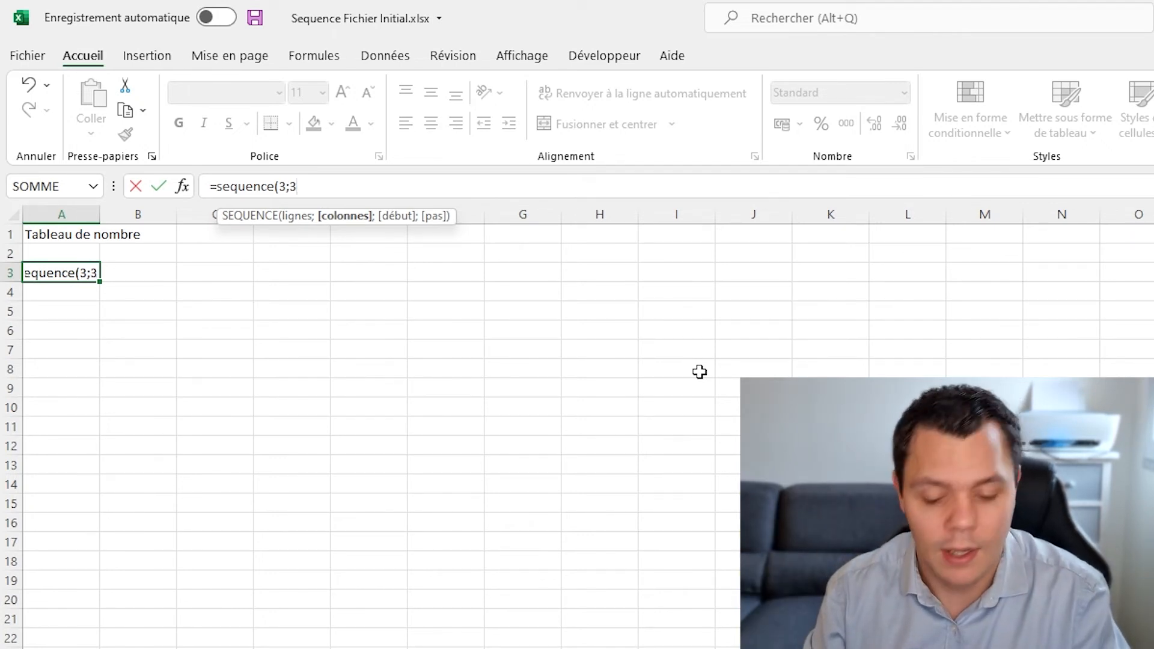
text())
key(Return)
key(Up)
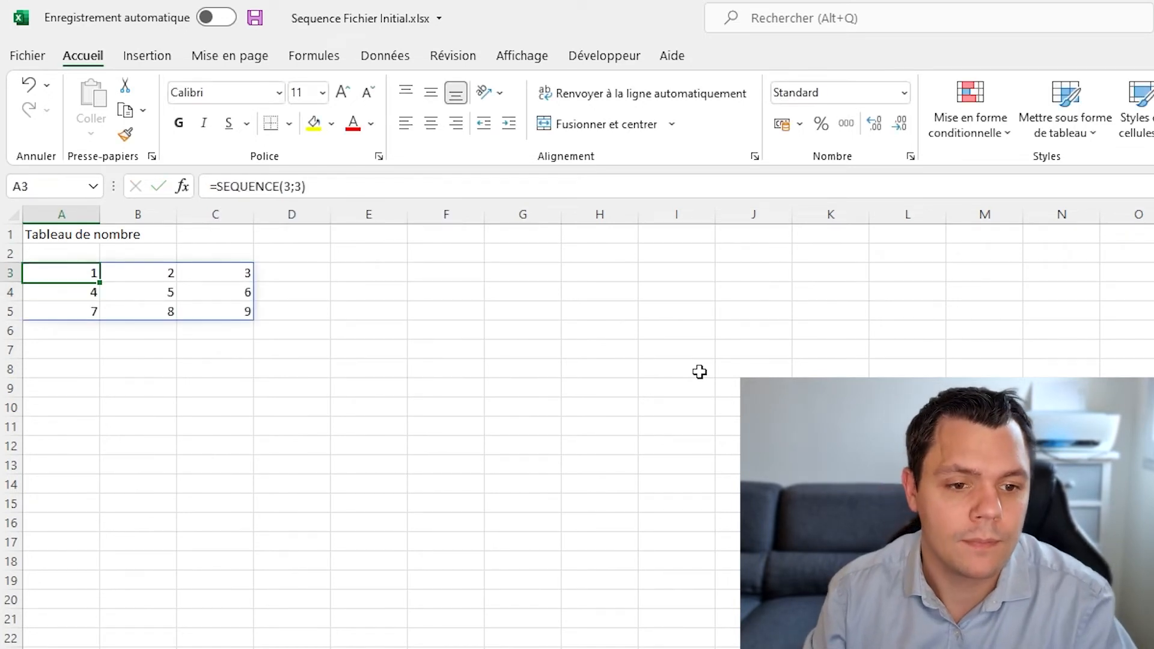
Step: Examine the number table row by row, from A3 to C5, and how its values are ordered
key(Right)
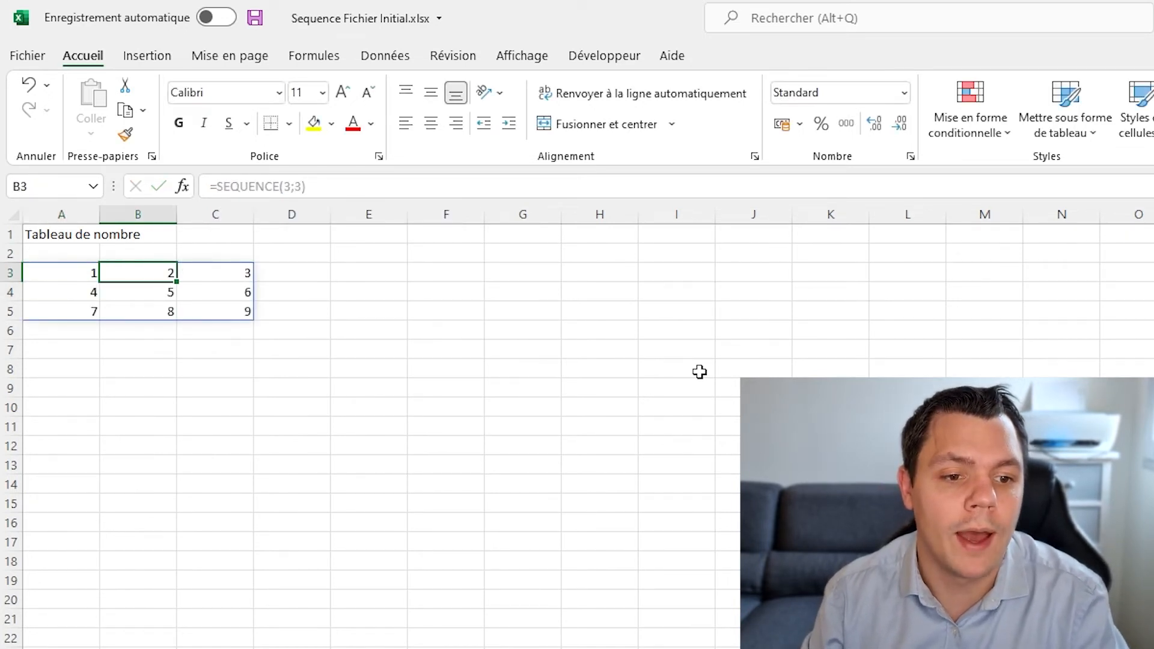
key(Right)
key(Left)
key(Left)
key(Down)
key(Right)
key(Right)
key(Left)
key(Left)
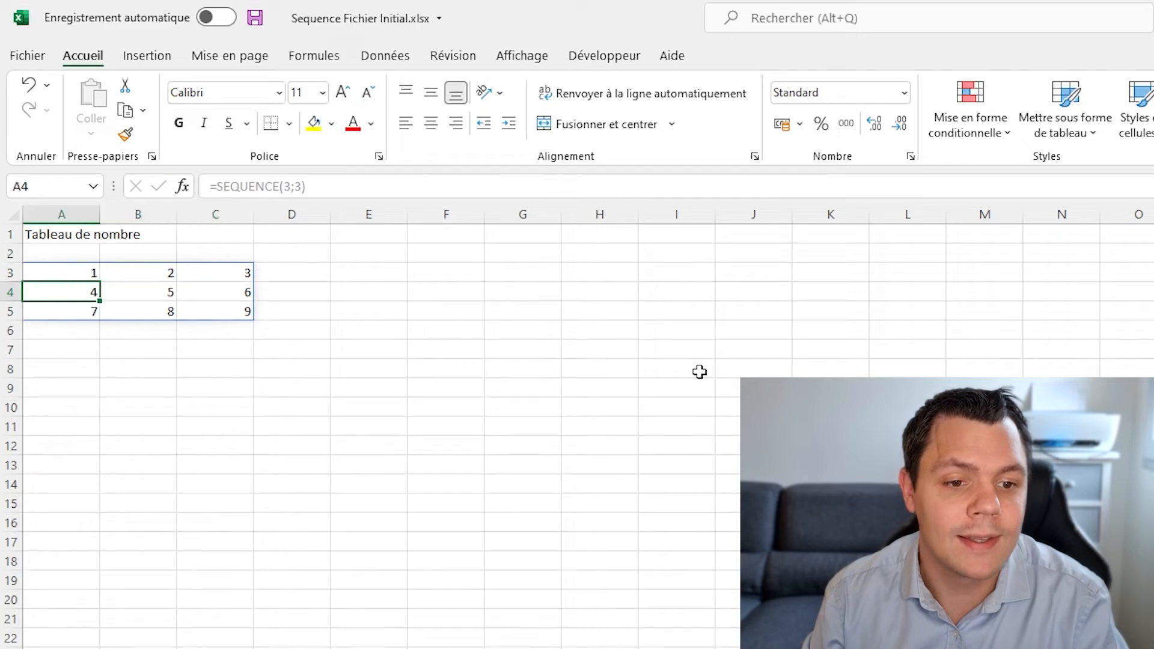
key(Down)
key(Right)
key(Right)
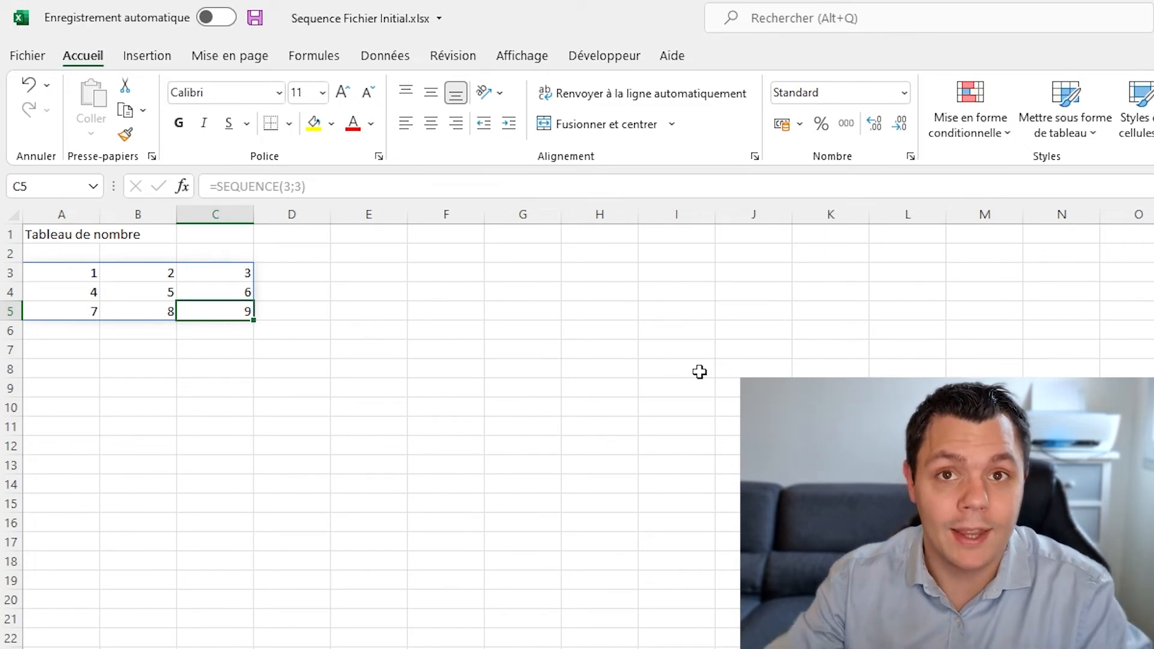
Step: On the sheet with the date and text formula rows, enter =DATE(2021;SEQUENCE(1;12);01) in C2 for the first day of each month
click(446, 368)
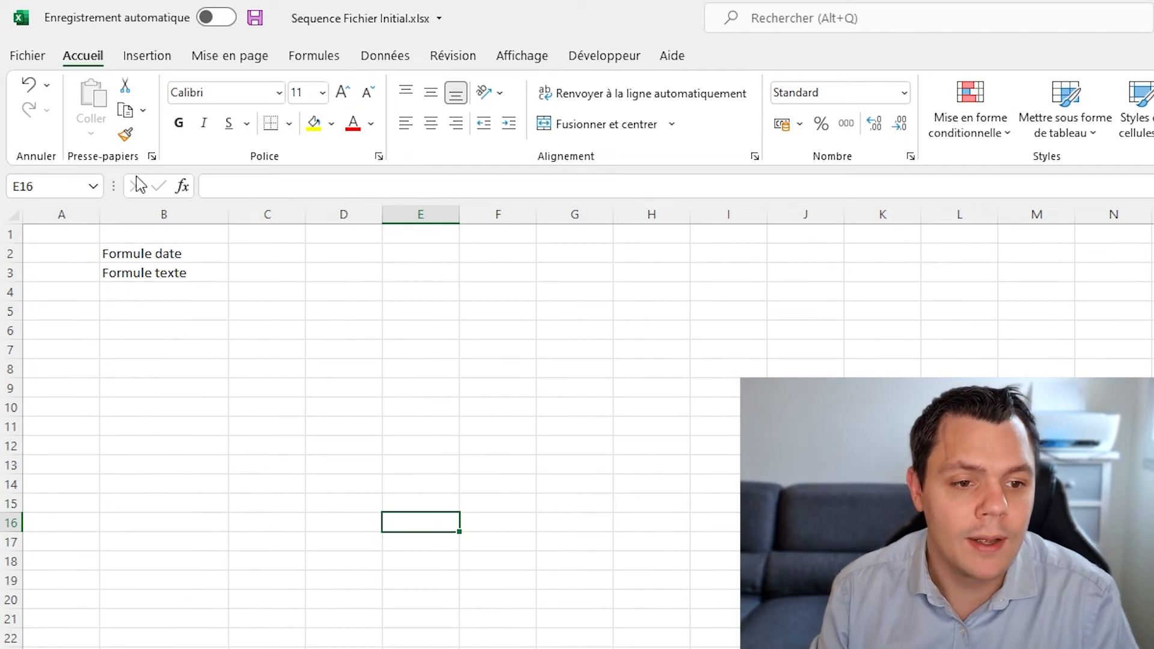
click(267, 253)
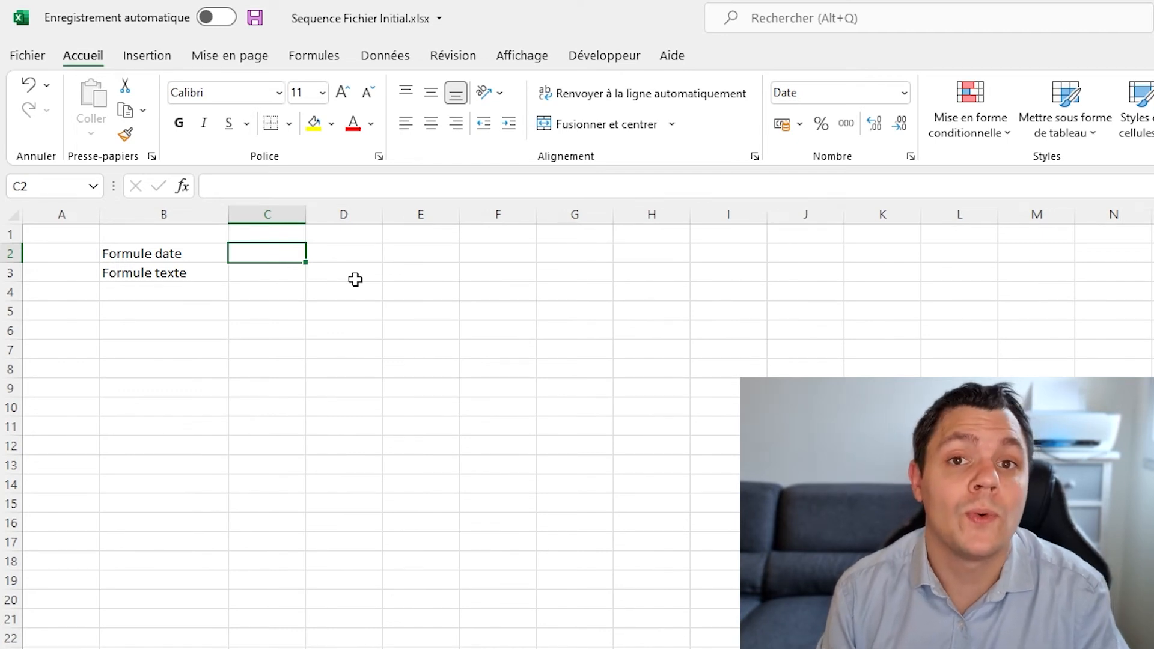
text(=date()
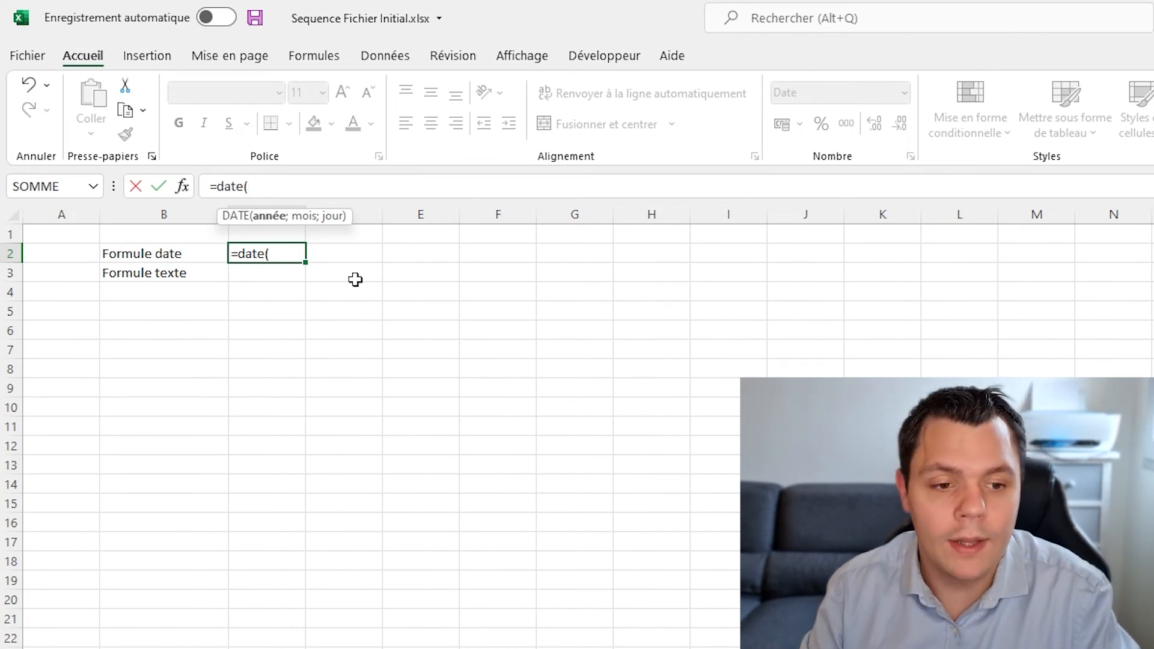
text(2021)
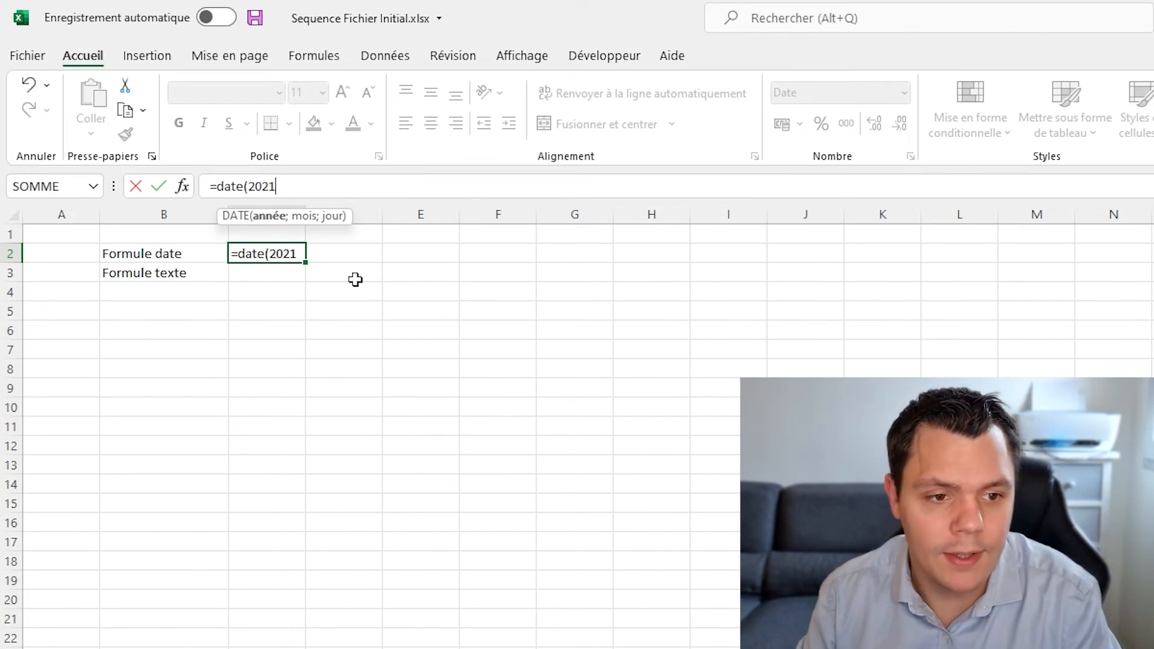
text(;)
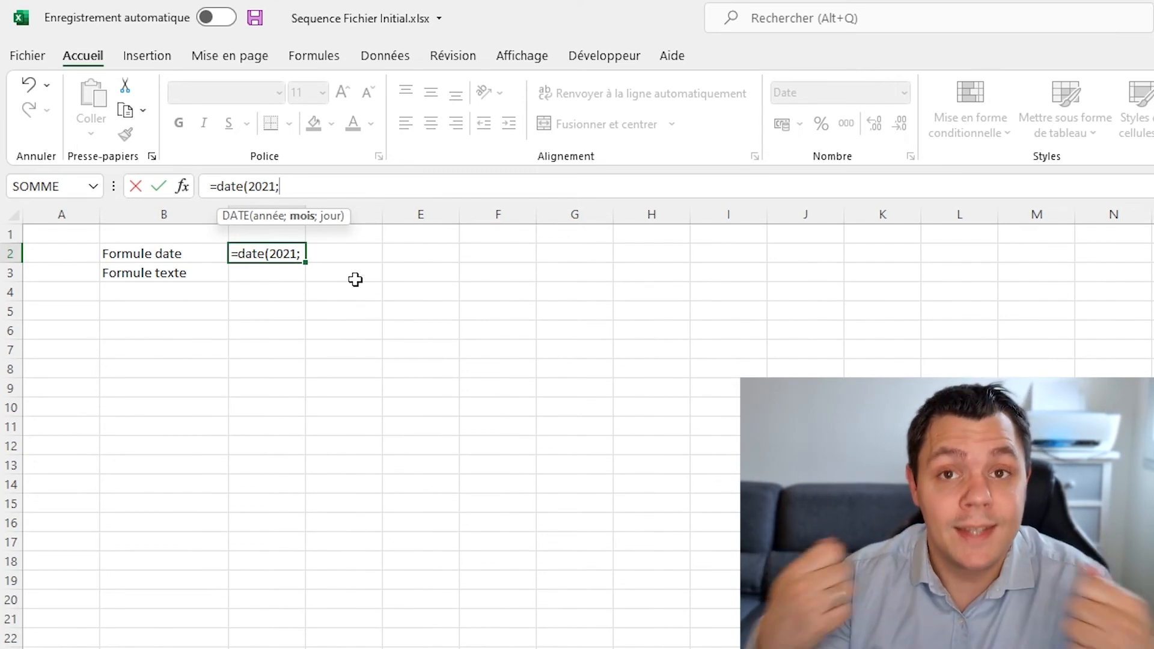
text(sequence()
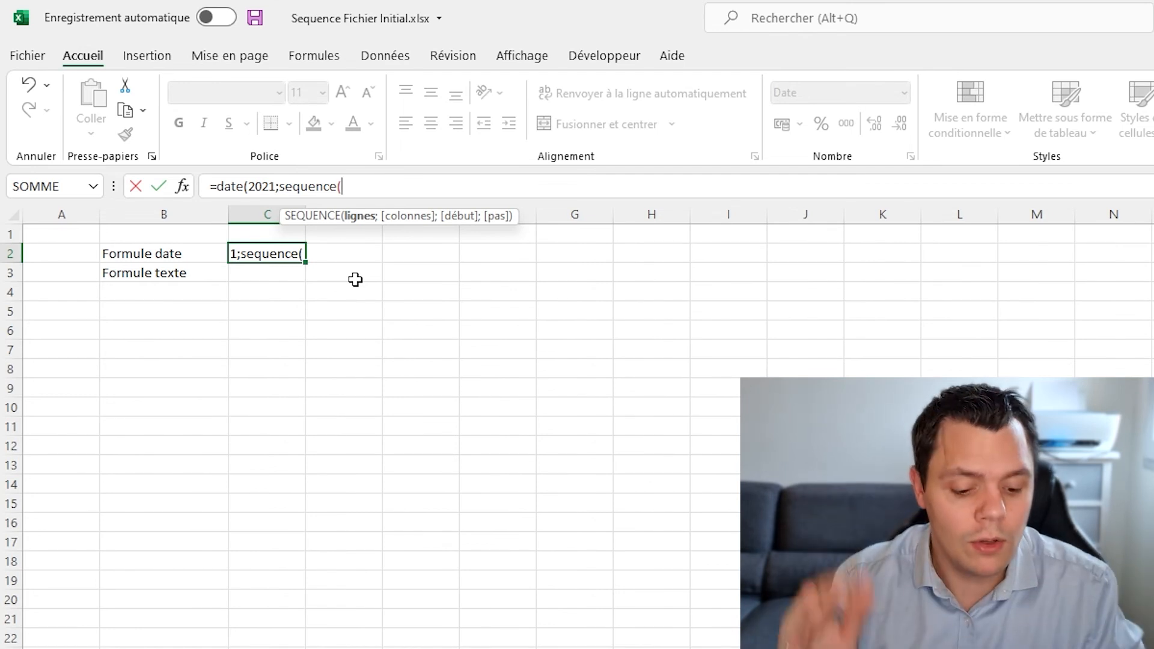
text(1;)
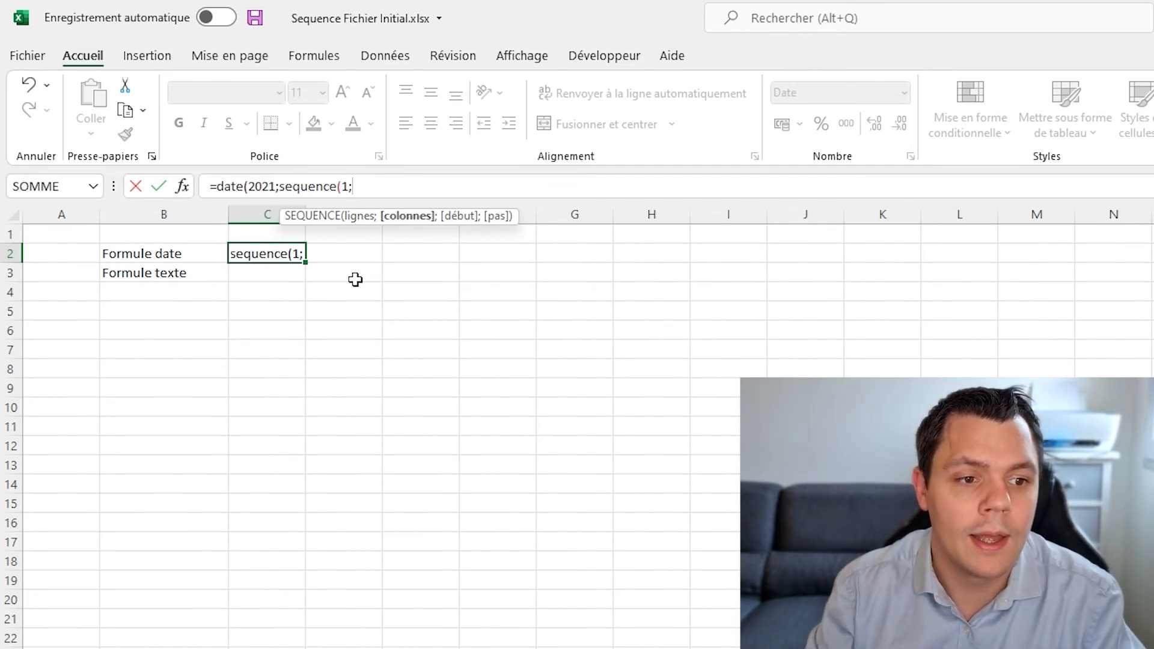
text(12)
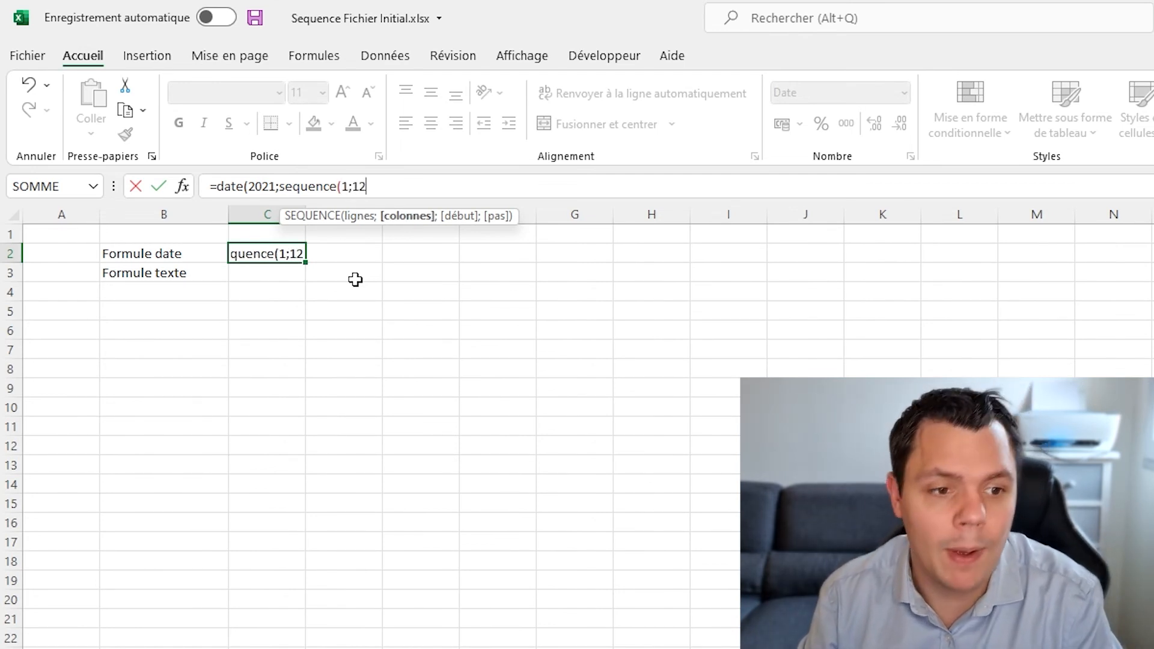
text())
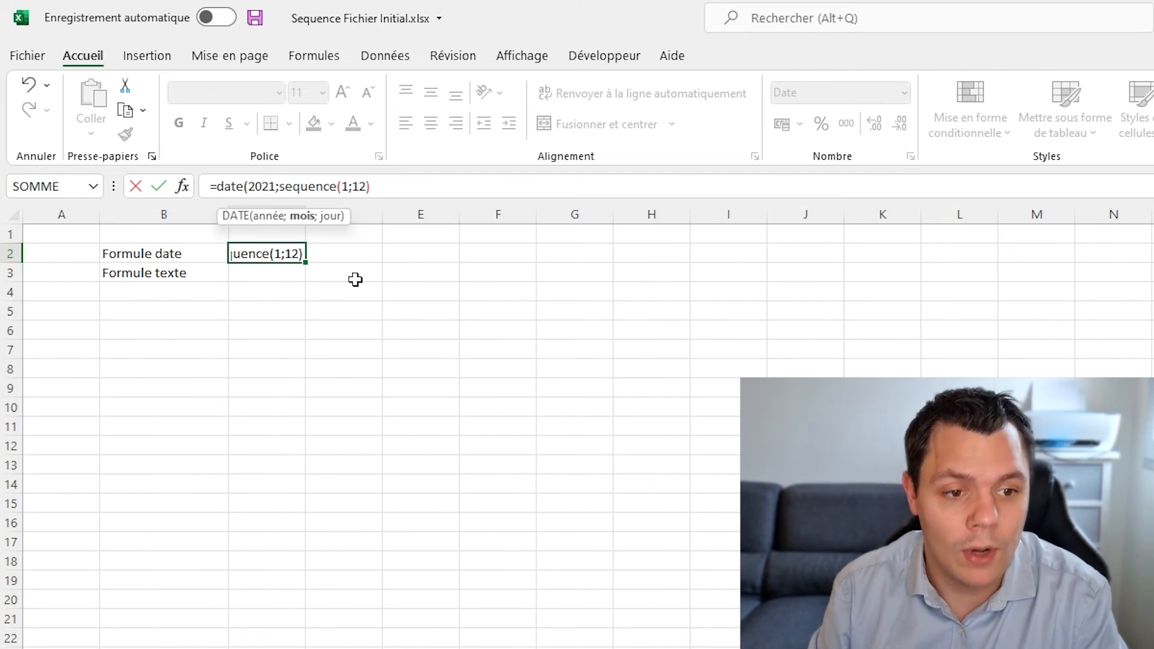
text(;01)
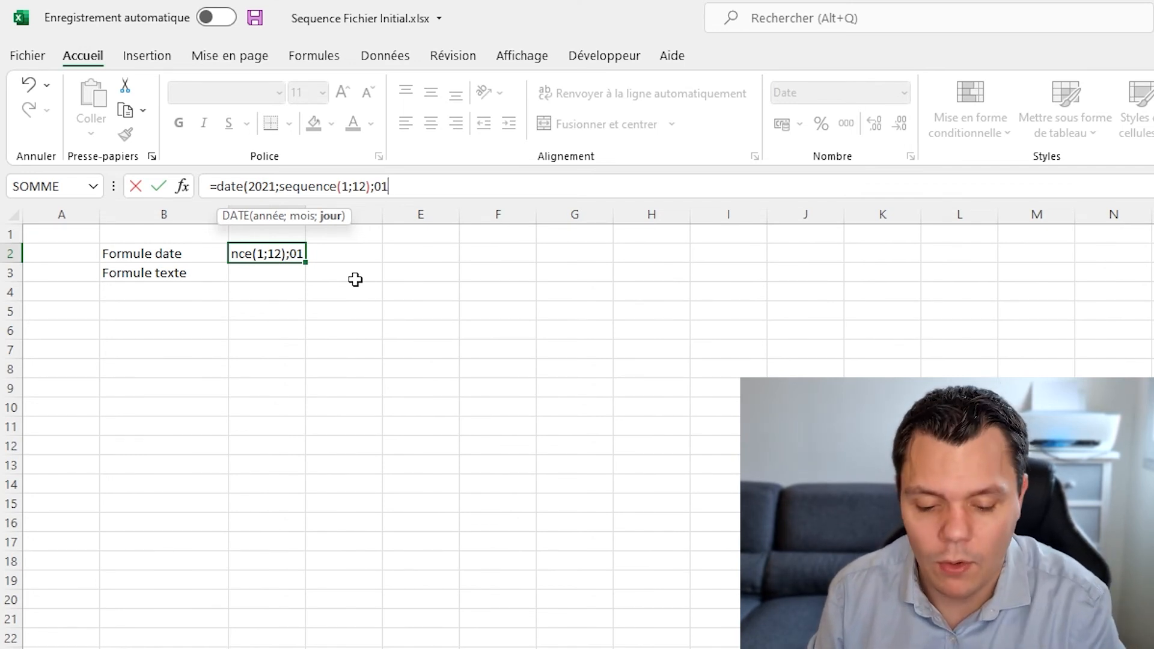
text())
key(Return)
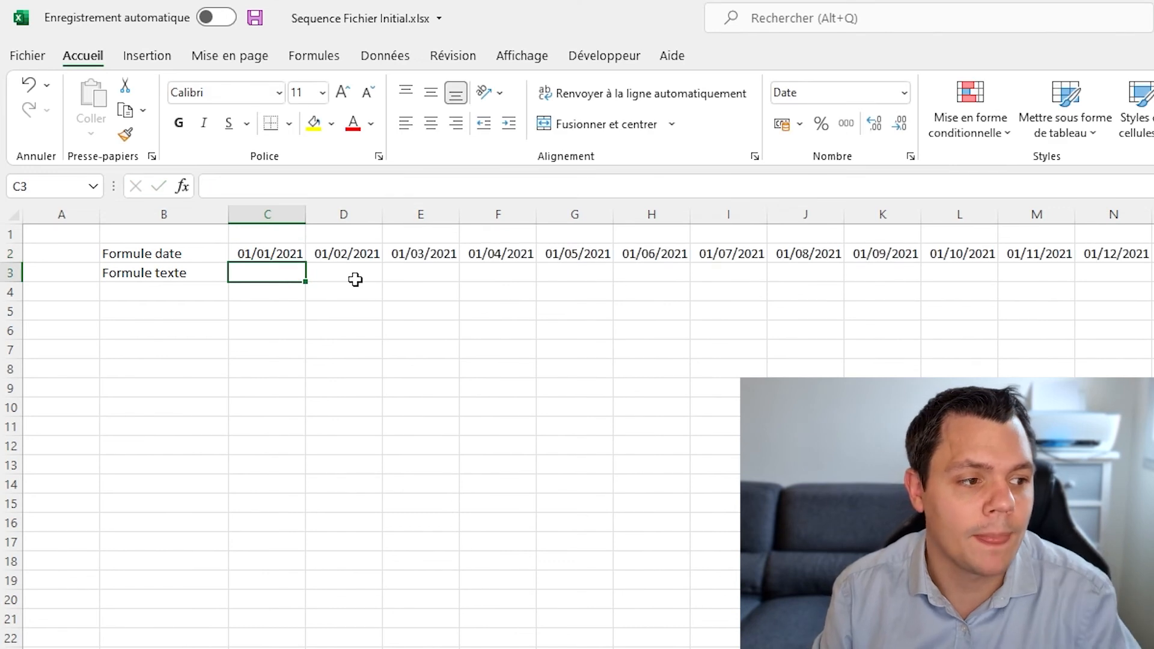
Step: Examine the nested SEQUENCE argument in the C2 date formula and how the dates spill along row 2
key(Up)
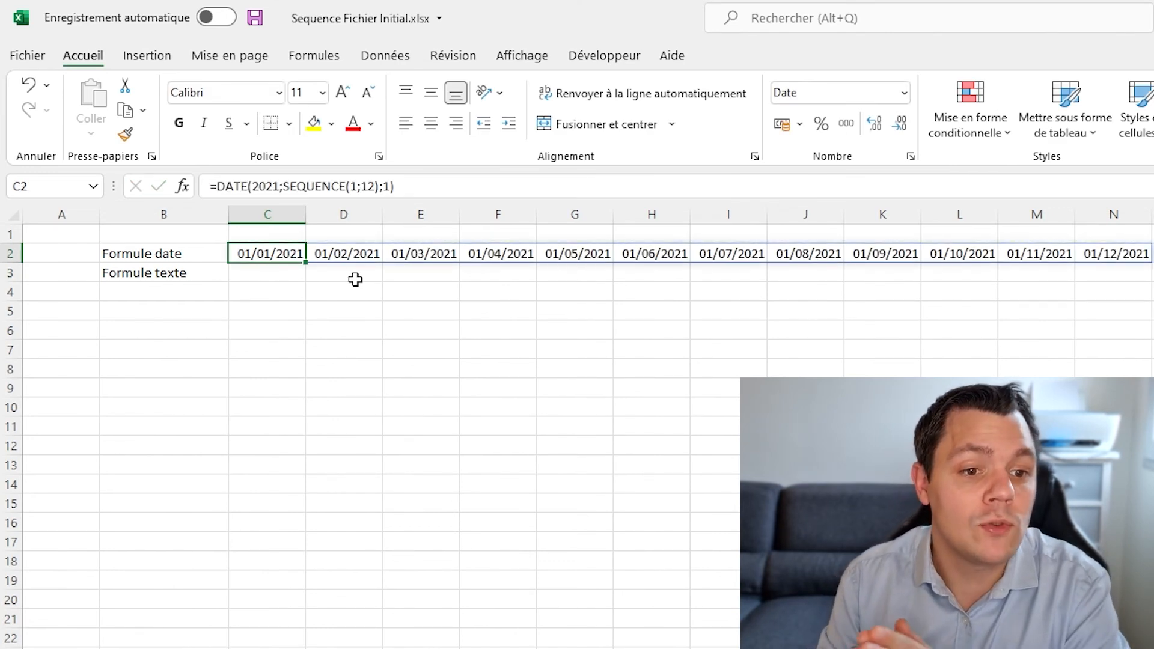
click(293, 186)
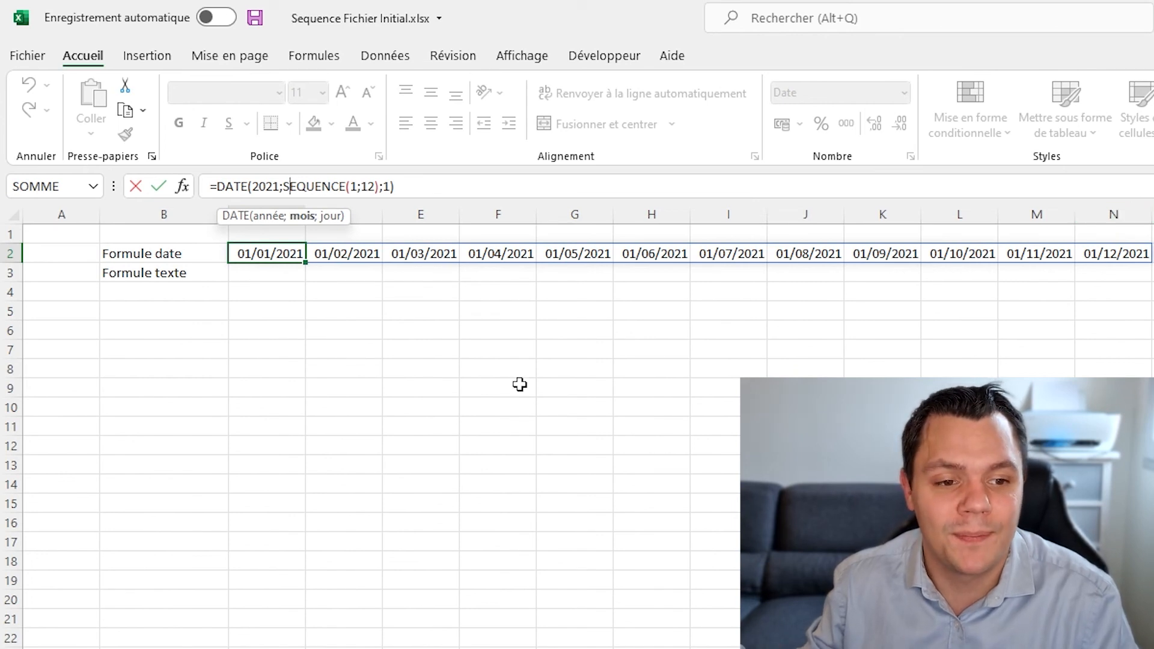
key(Return)
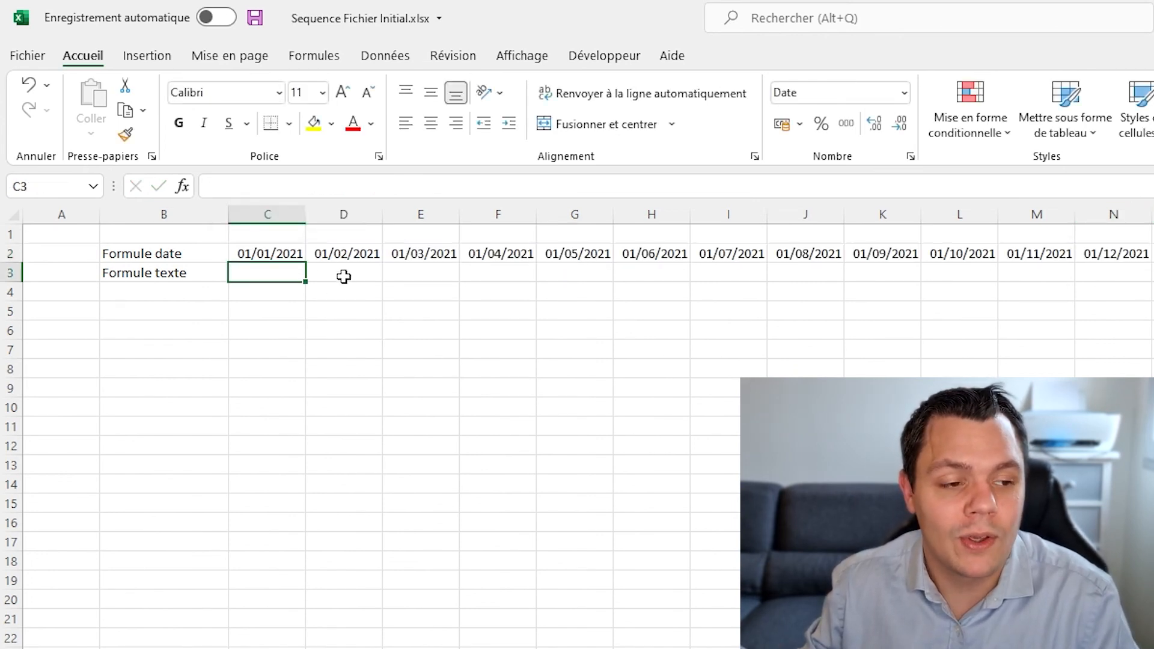
click(268, 251)
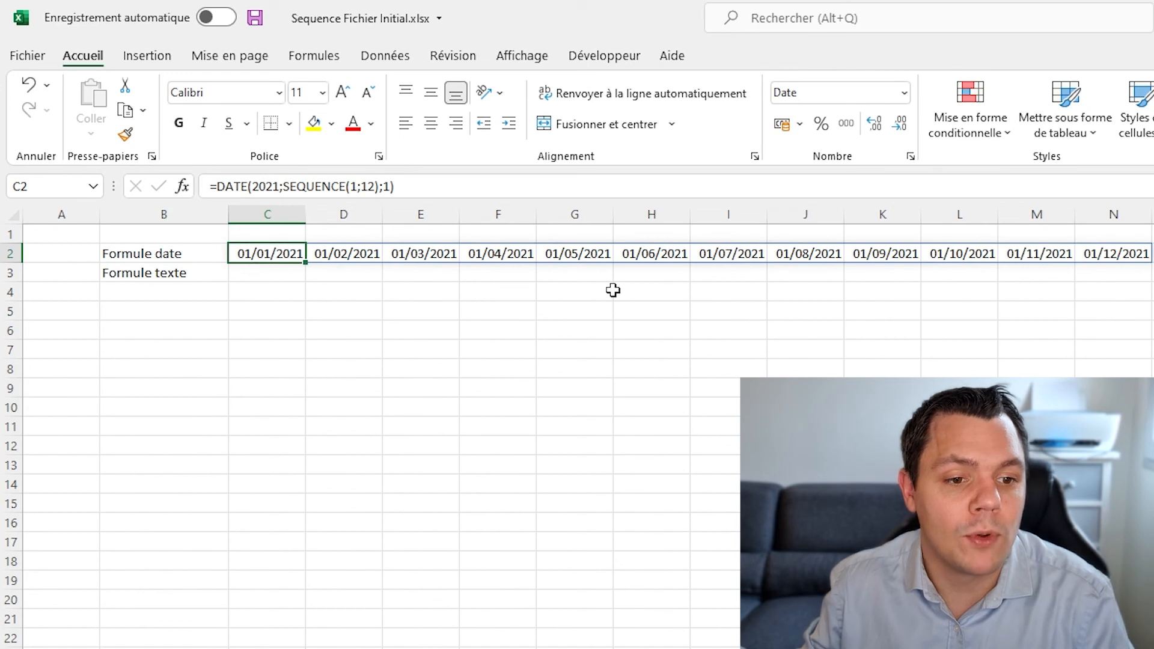
key(Right)
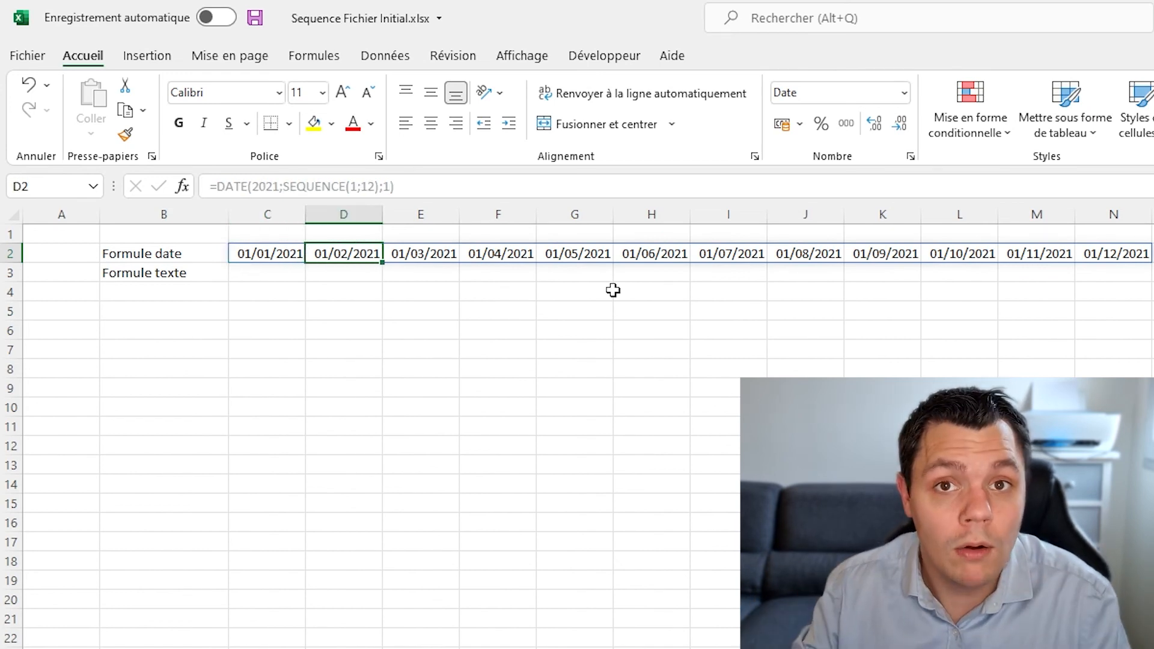
Step: Copy the full text of the DATE formula from C2 into C3, beside "Formule texte"
key(Left)
key(F2)
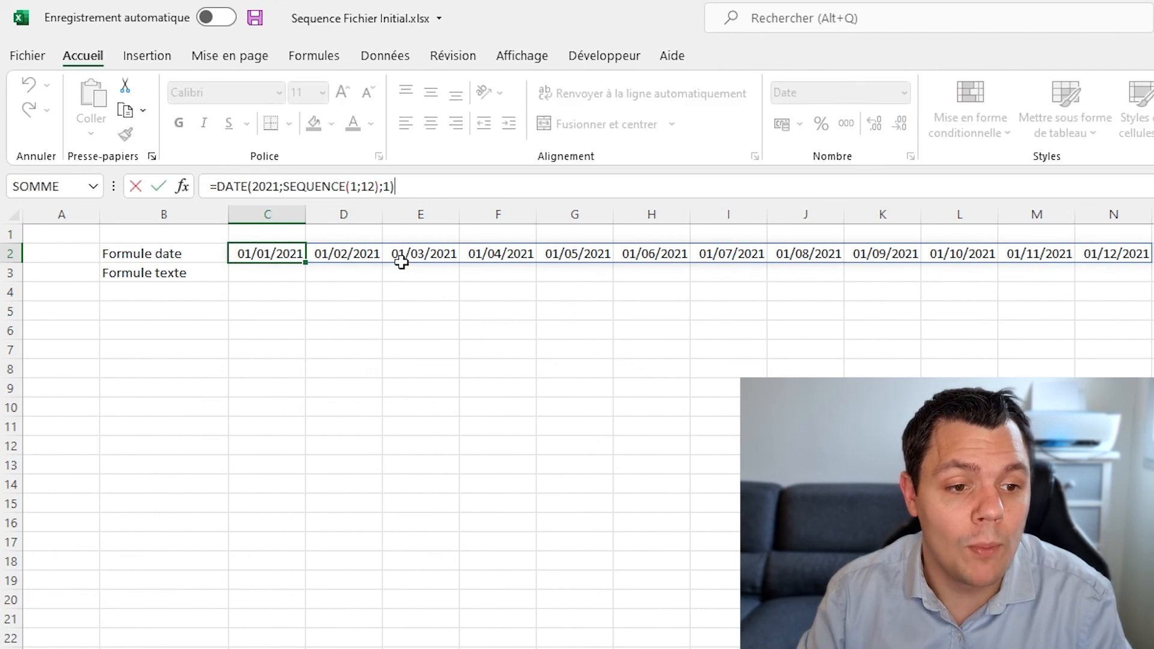
key(shift+Home)
key(ctrl+c)
key(Return)
key(ctrl+v)
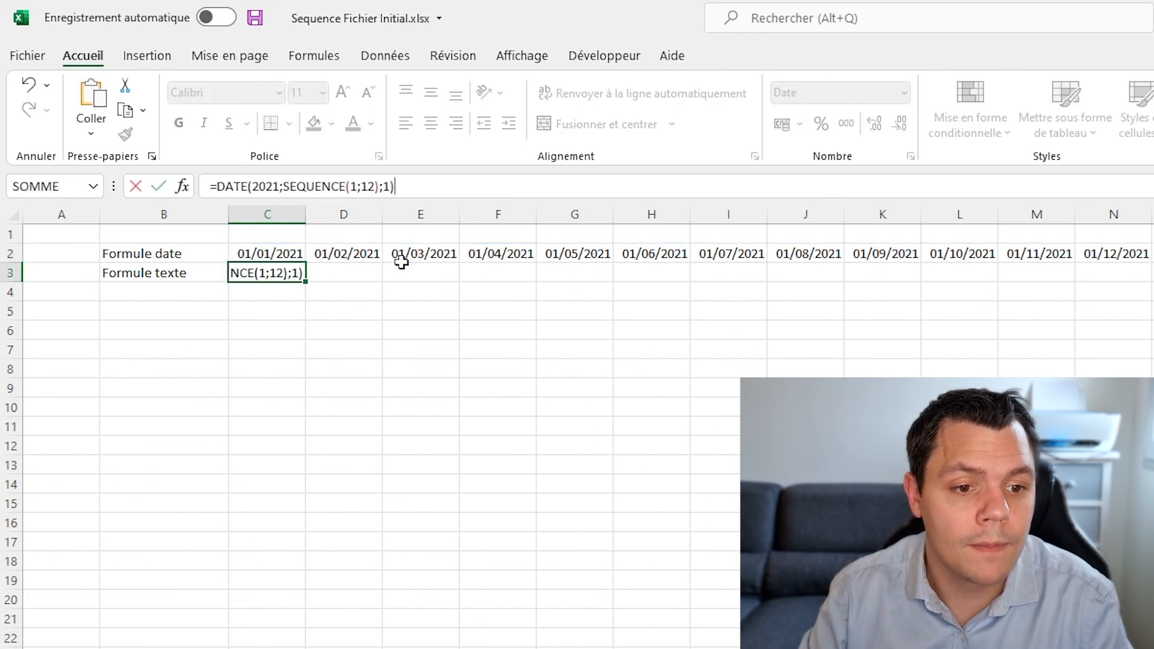
Step: Wrap the formula in C3 in TEXTE with the "mmm" format: =TEXTE(DATE(2021;SEQUENCE(1;12);1);"mmm")
key(Left)
key(Left)
key(Left)
key(Left)
key(Left)
key(Left)
key(Left)
key(Left)
key(Left)
key(Left)
key(Left)
key(Left)
key(Left)
key(Left)
key(Left)
key(Left)
key(Left)
key(Left)
key(Left)
key(Left)
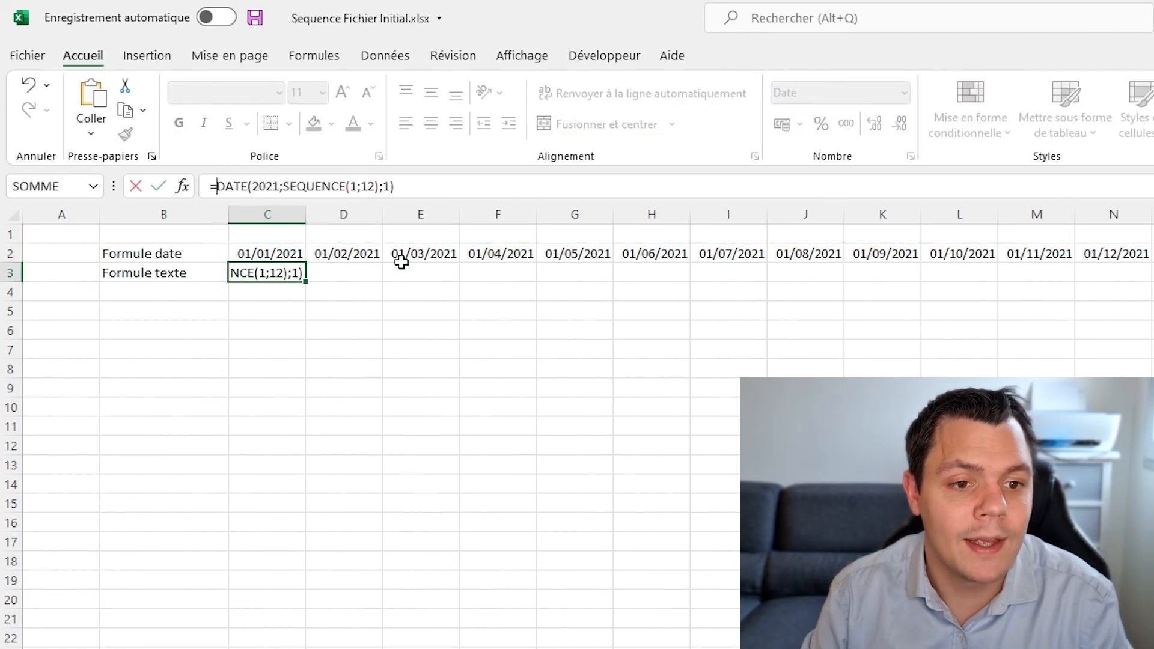
text(Texte()
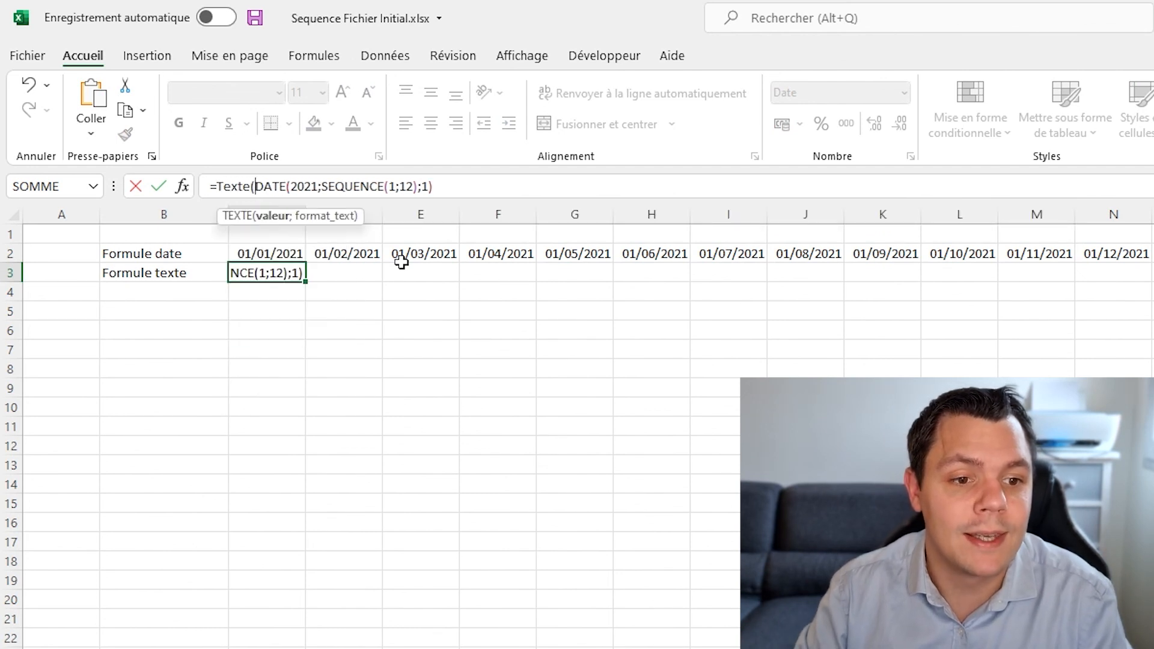
key(End)
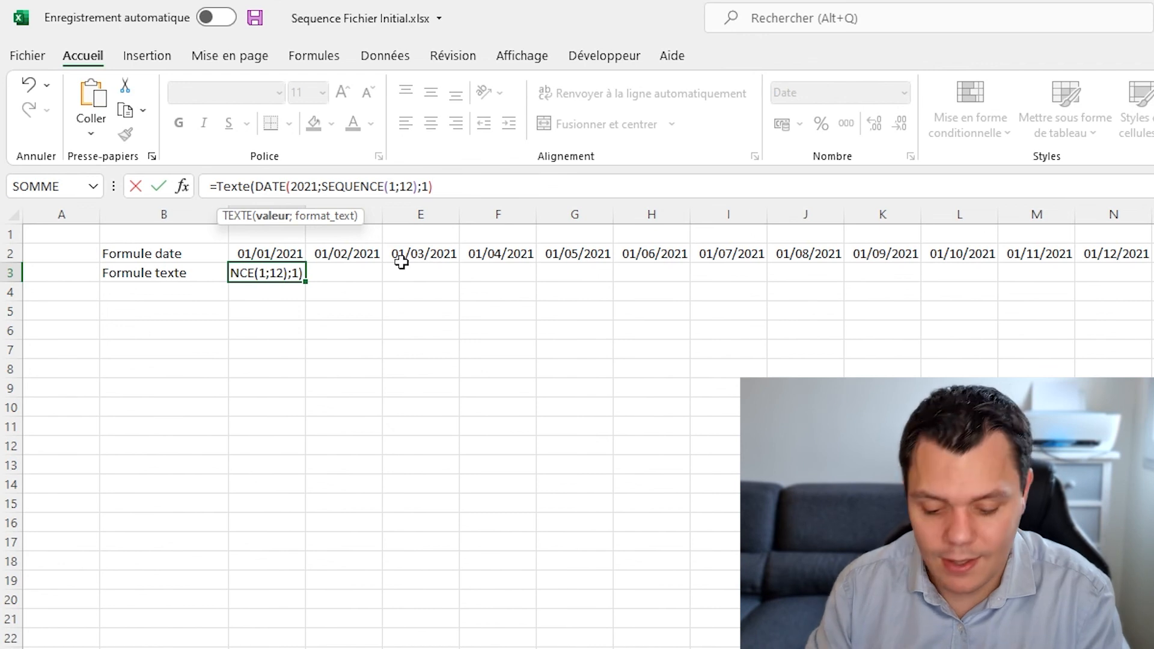
text(;)
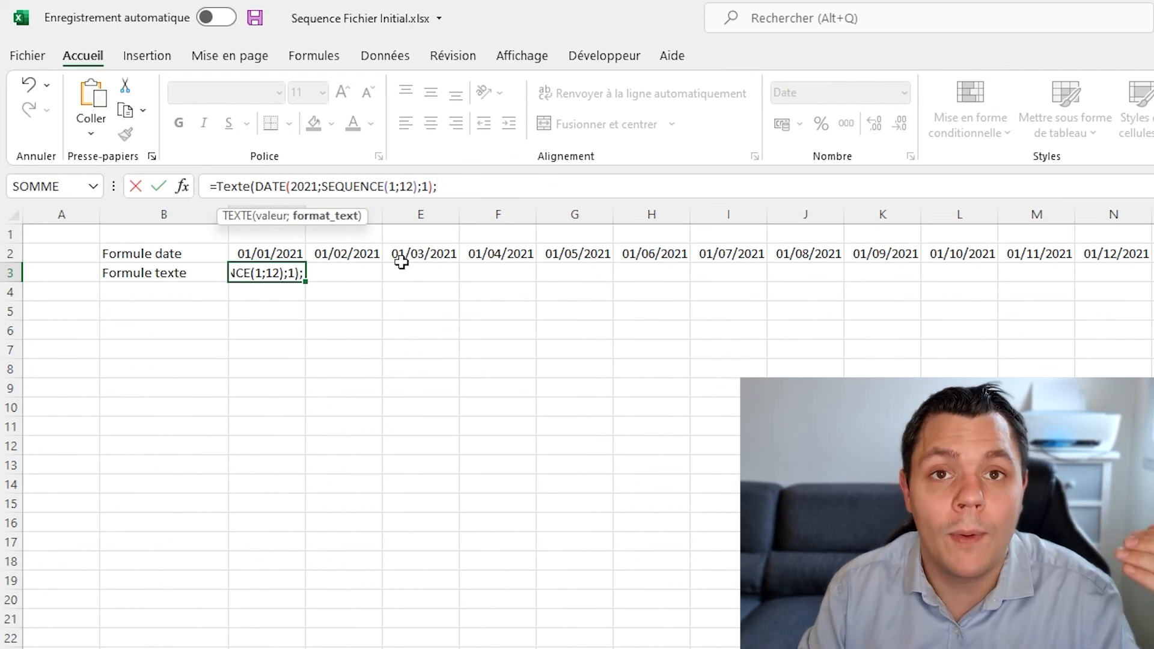
text(")
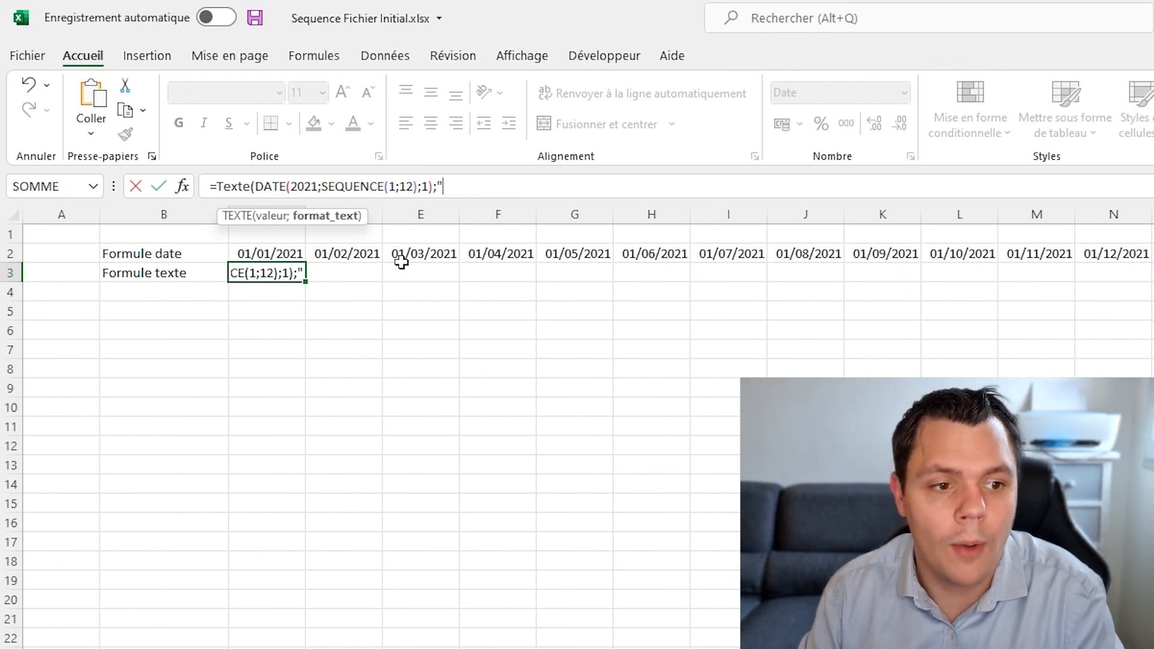
text(mmm")
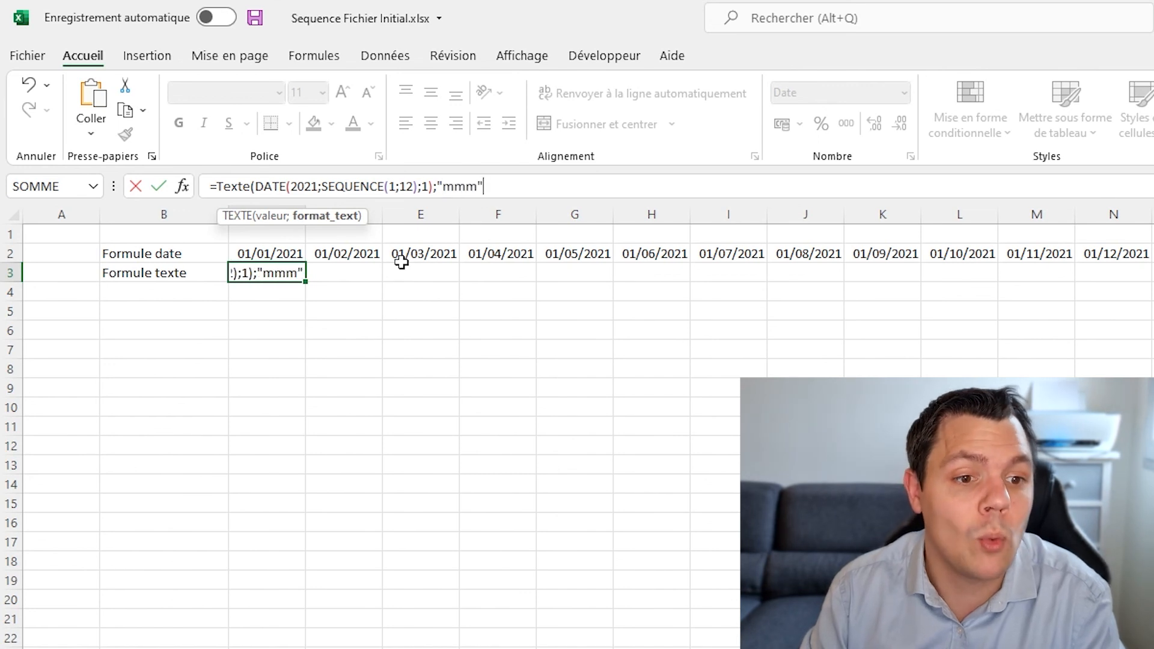
text())
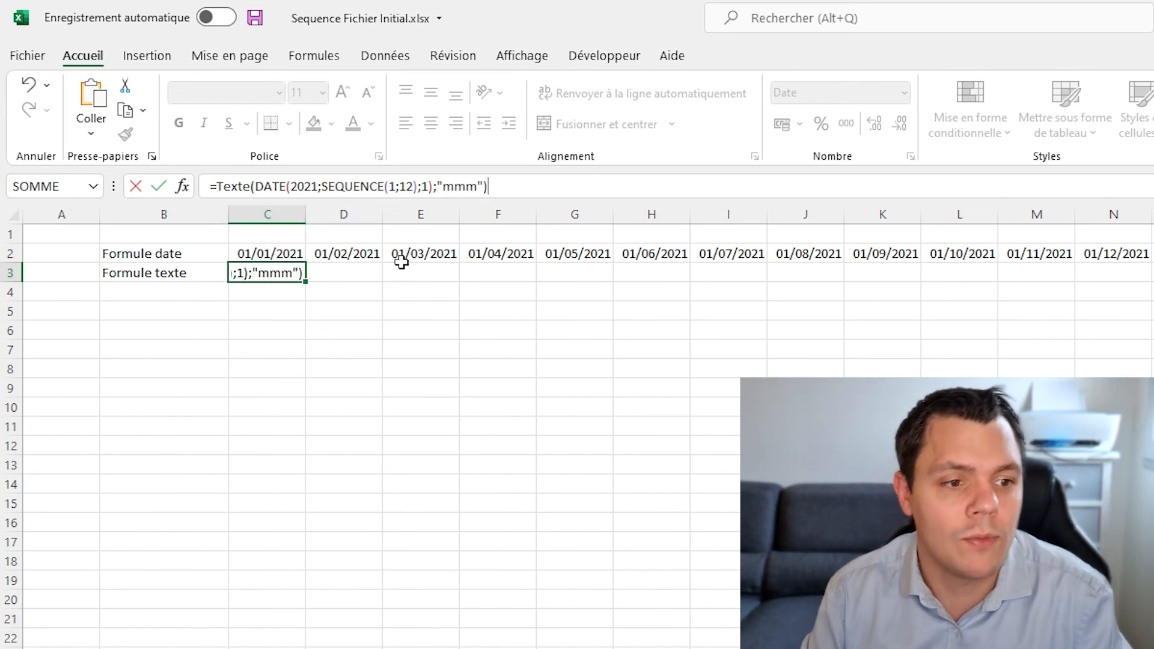
key(Return)
Step: Check the abbreviated month names along row 3, from C3 to the last cell N3
key(Up)
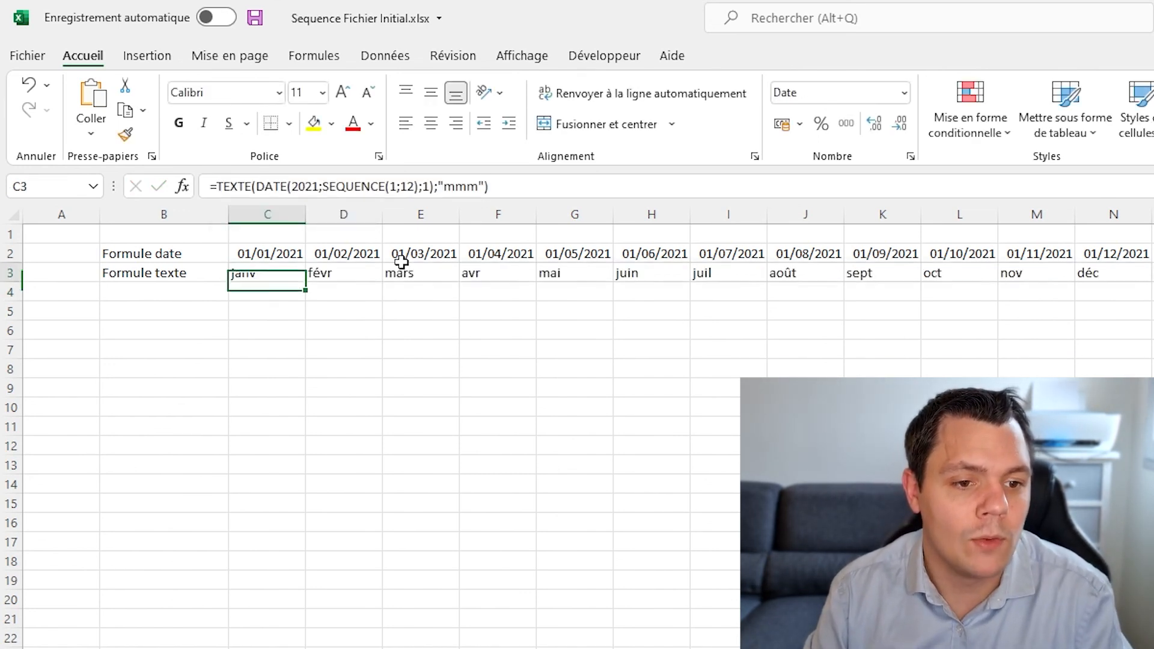
key(Right)
key(Right)
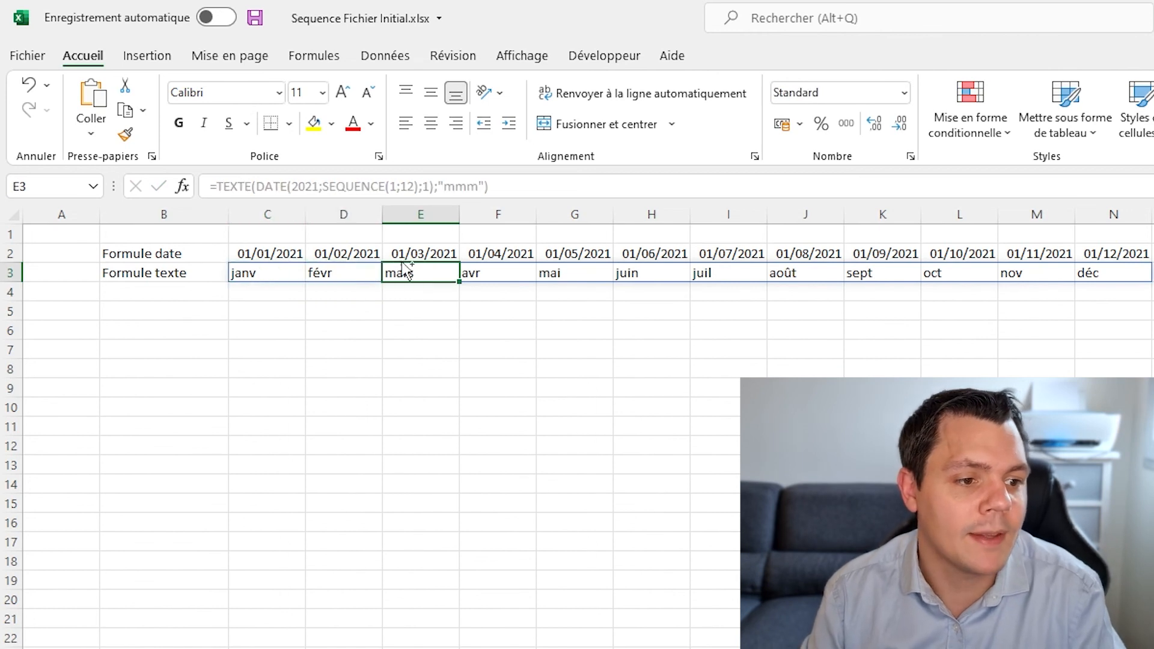
key(ctrl+Right)
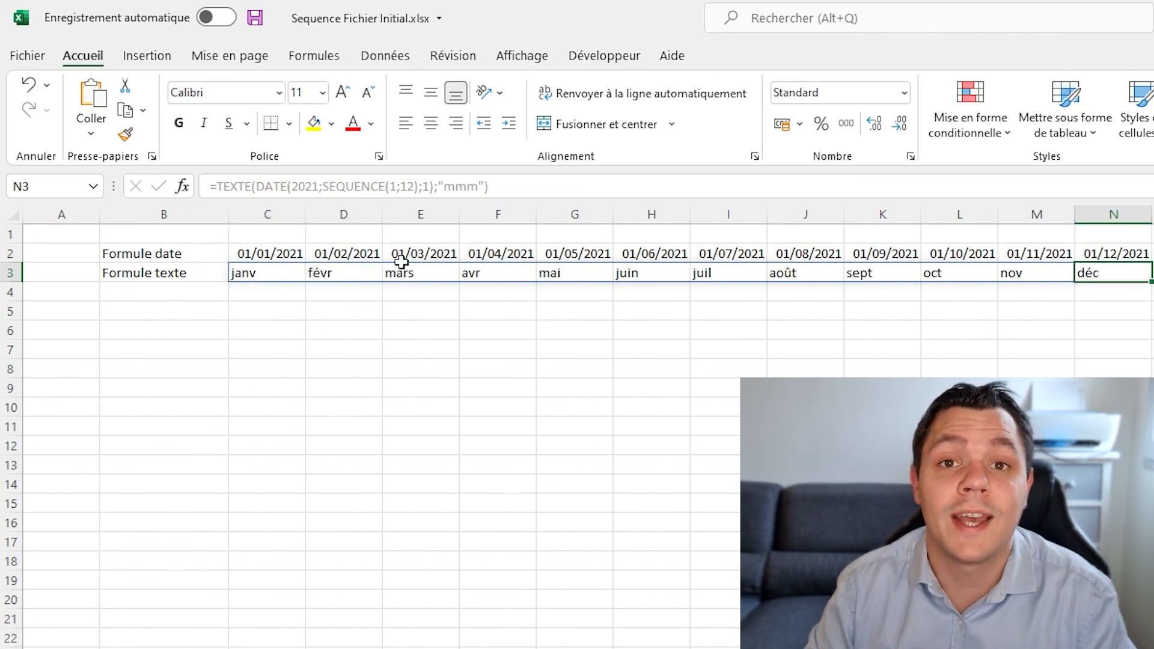